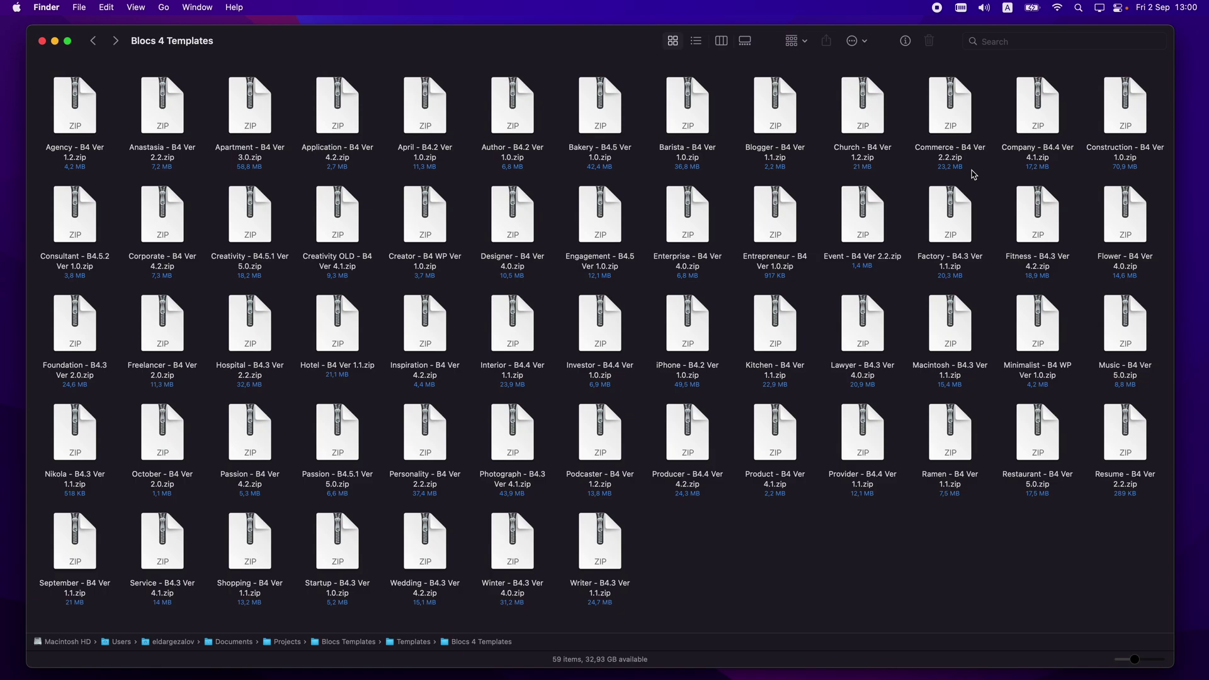
Extract Passion - B4 Ver 4.2.zip and open the resulting folder
double_click(250, 435)
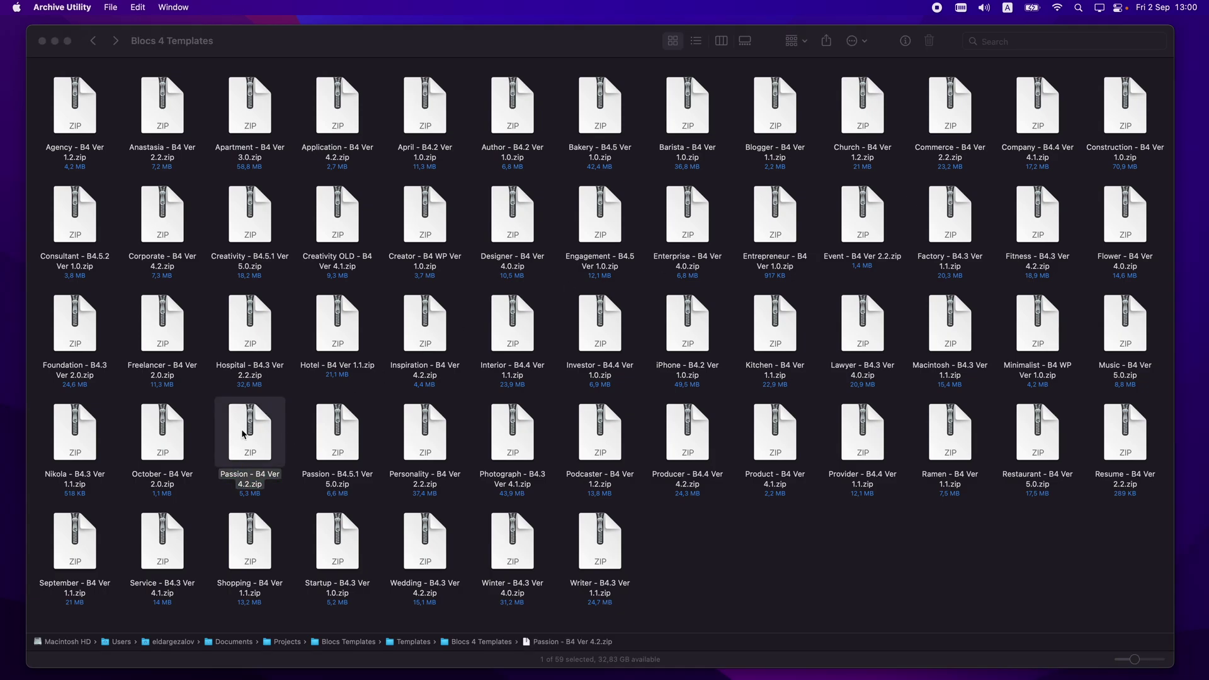
double_click(278, 434)
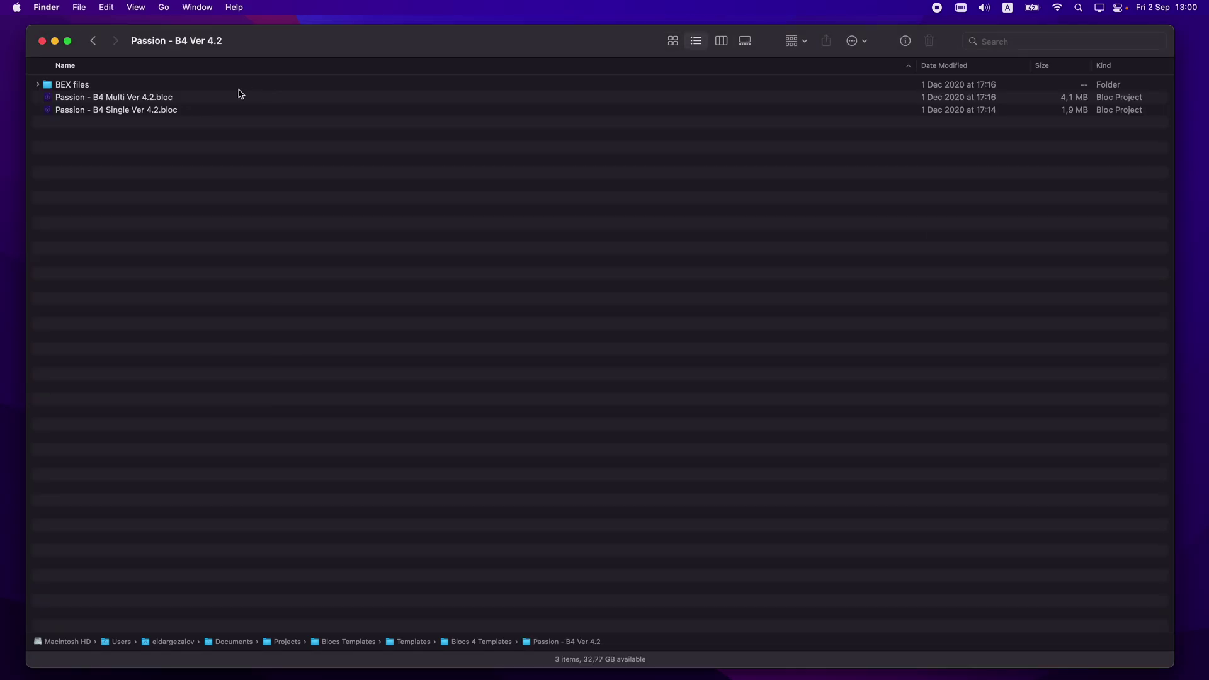
Open the multi-page Passion 4.2 project in Blocs, then close it
drag(148, 99, 382, 677)
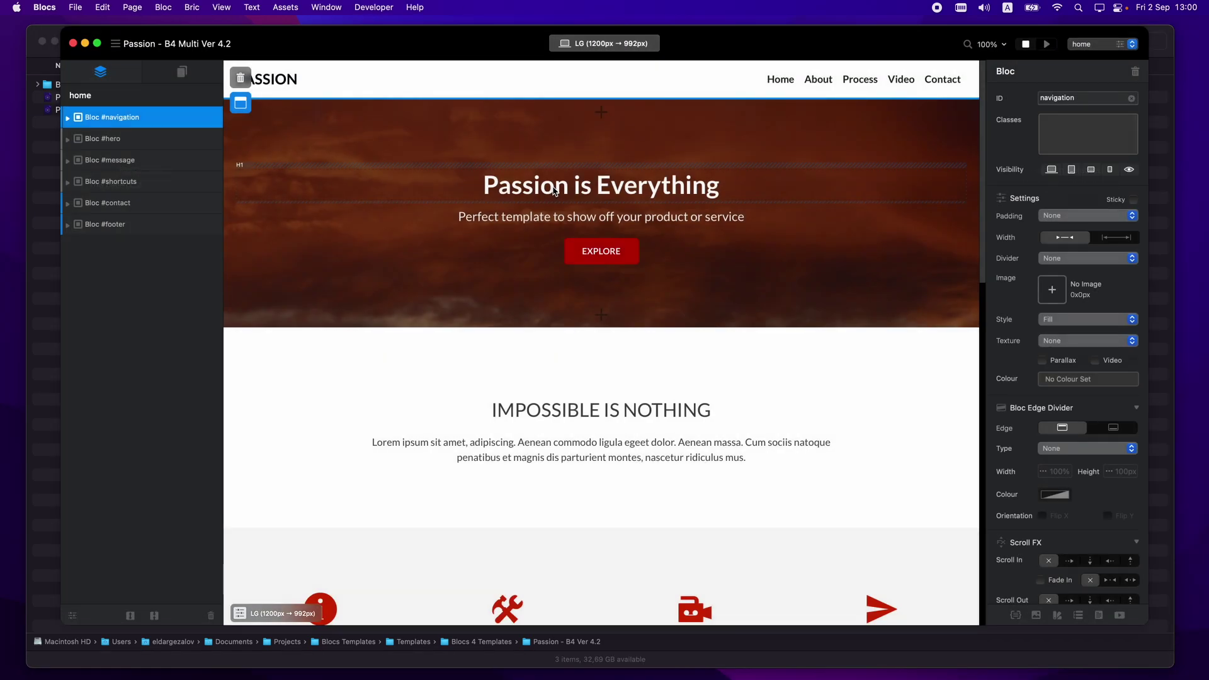
click(73, 43)
click(114, 44)
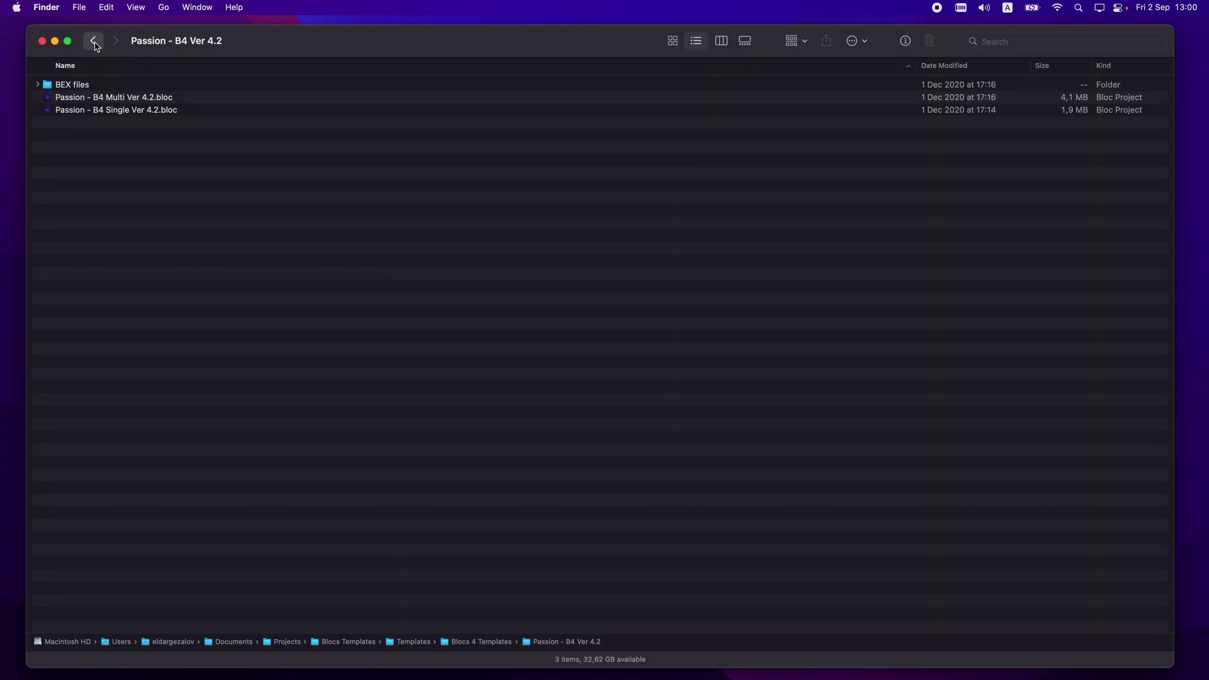
Extract Passion - B4.5.1 Ver 5.0.zip from the Blocs 4 Templates folder and open its folder
click(93, 41)
click(332, 436)
double_click(434, 434)
double_click(432, 430)
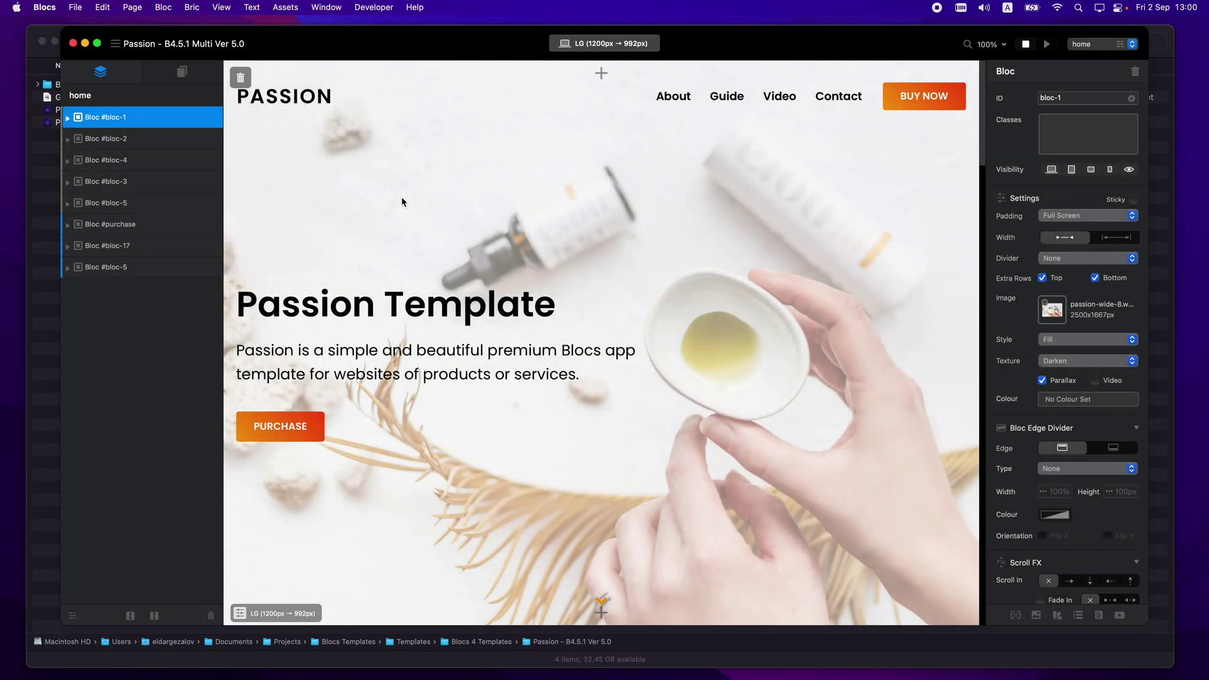
Make the project full screen and confirm the h1–h6, p, label, a class typeface is Poppins
click(591, 298)
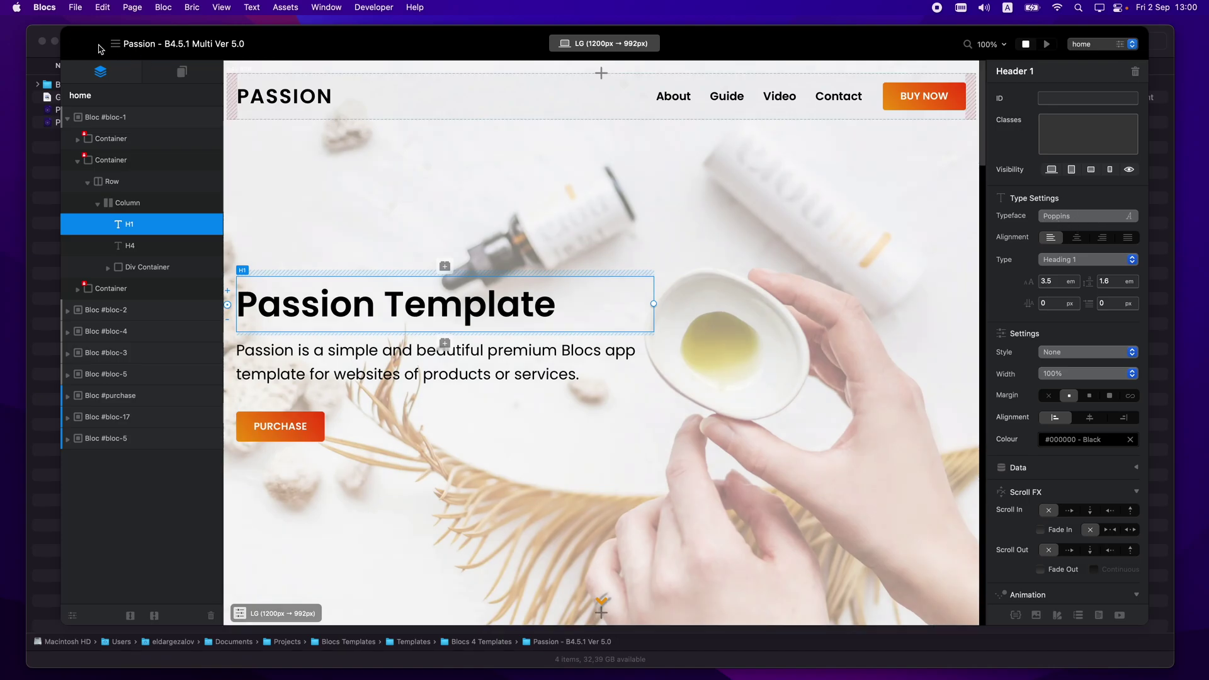
click(97, 43)
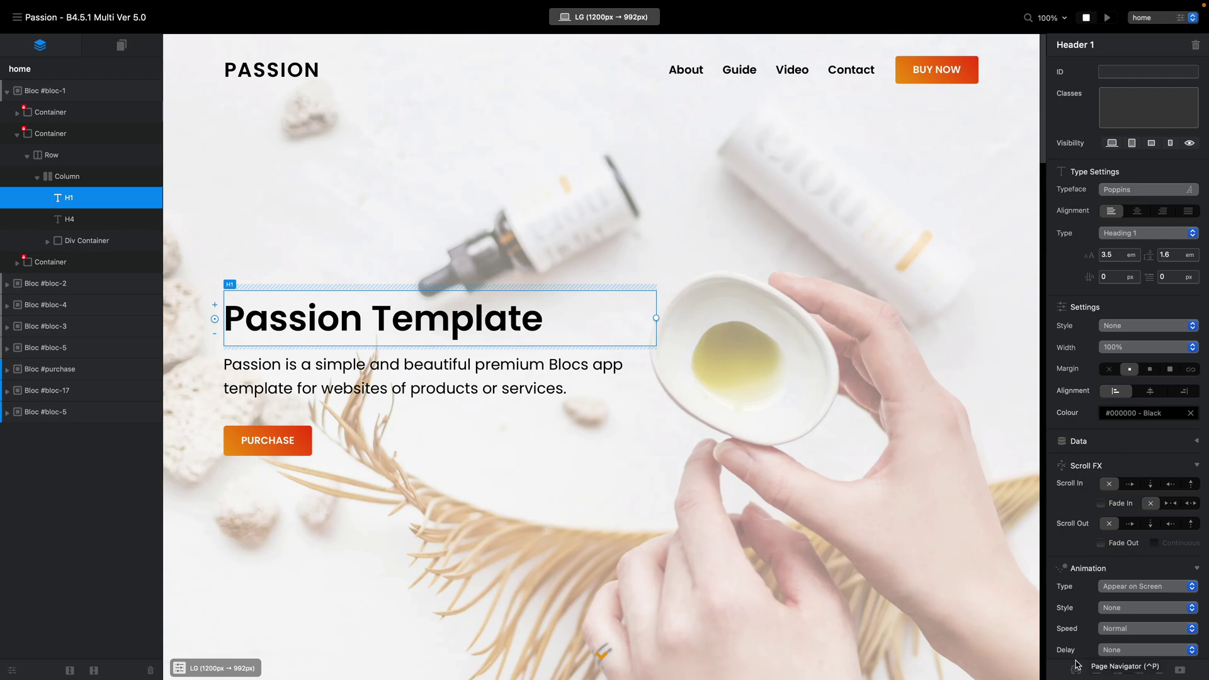
click(1078, 670)
click(798, 161)
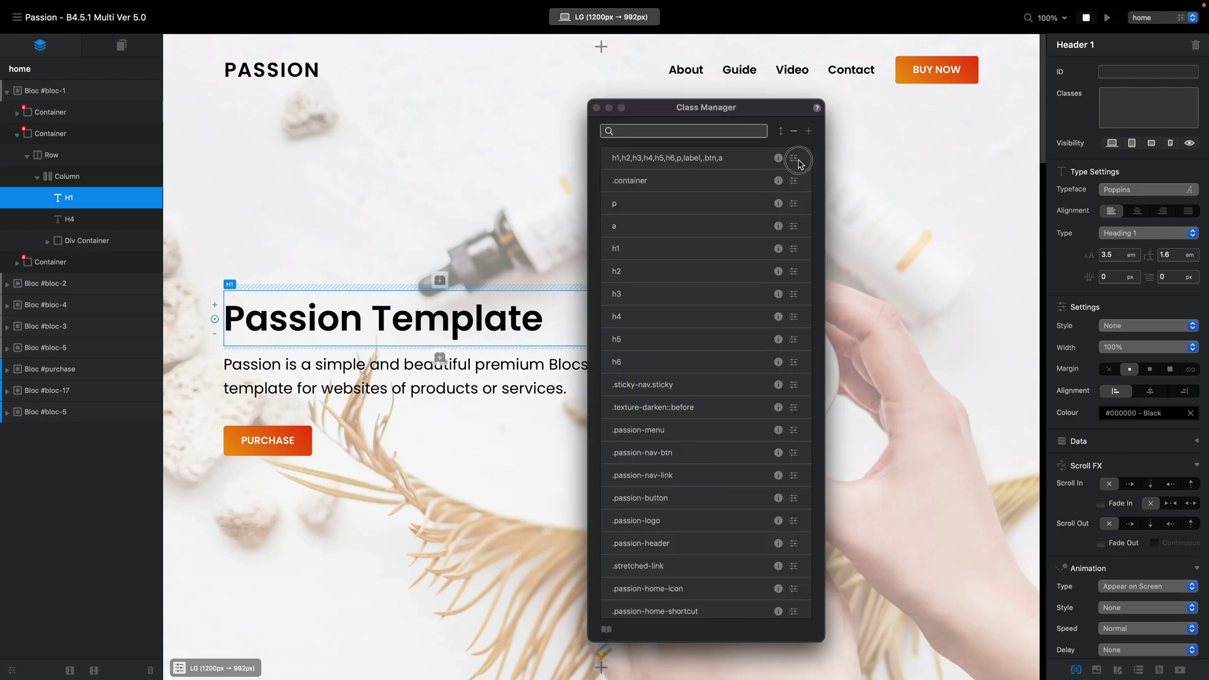
click(1001, 383)
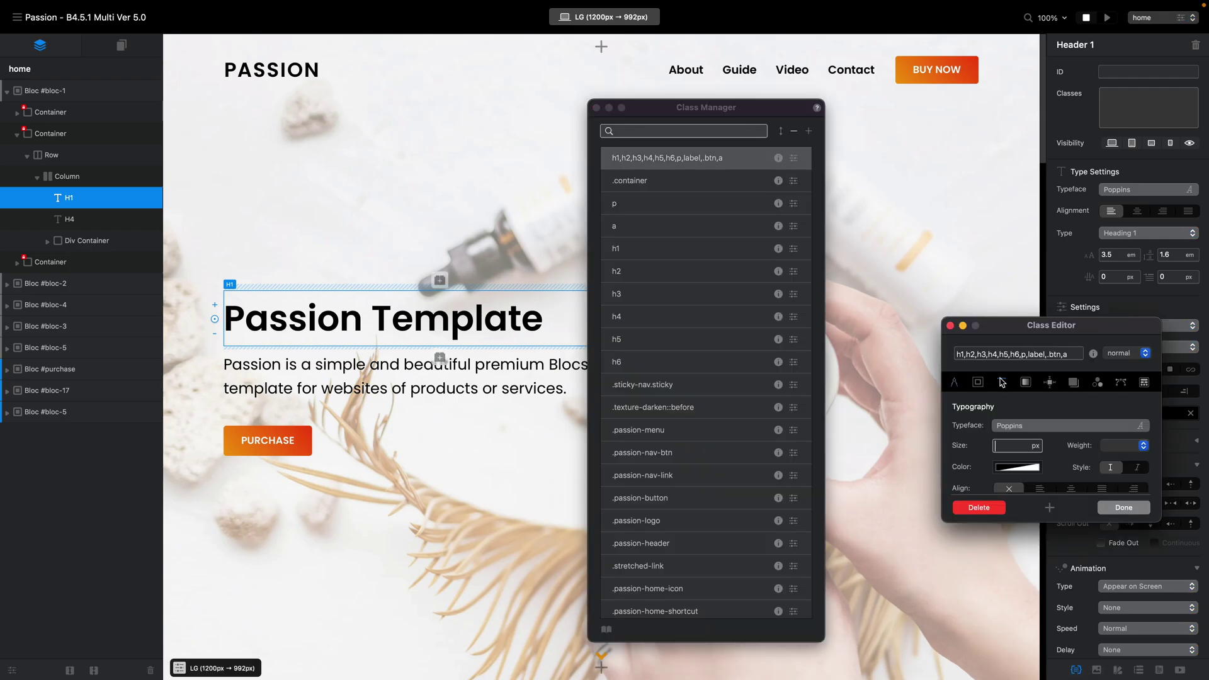
click(1025, 425)
scroll(1006, 501, up, 1)
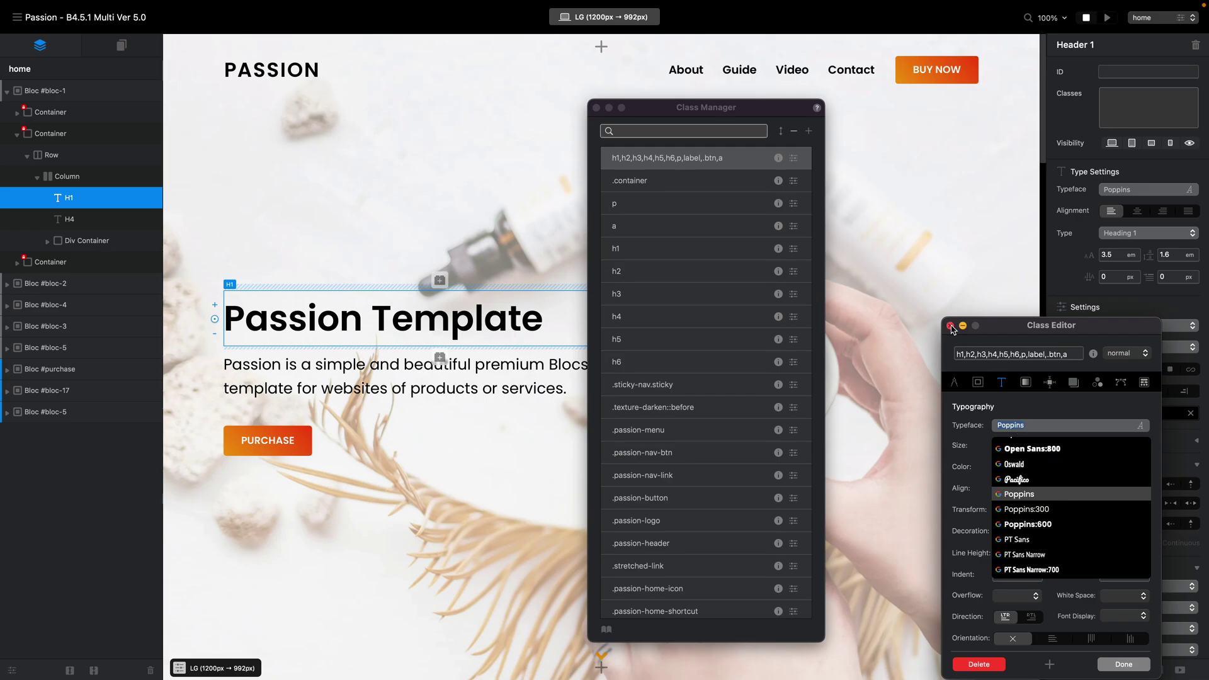
Close the Class Editor, the Class Manager and the Finder window
click(951, 326)
key(Escape)
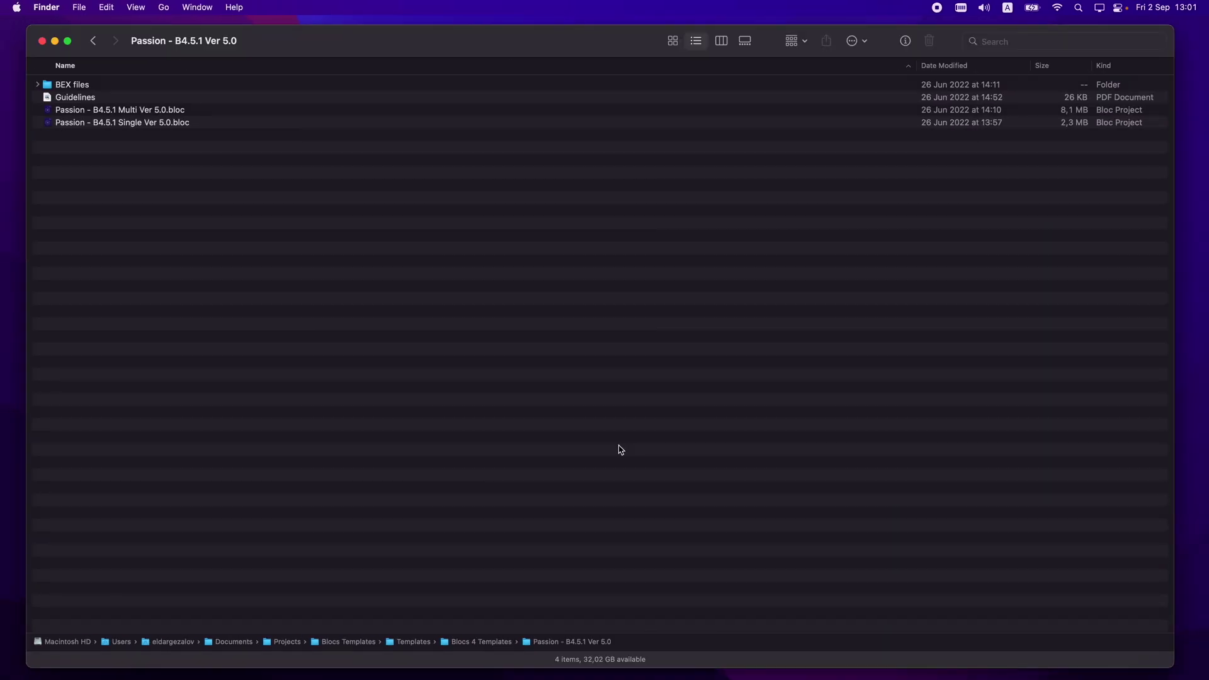
click(42, 41)
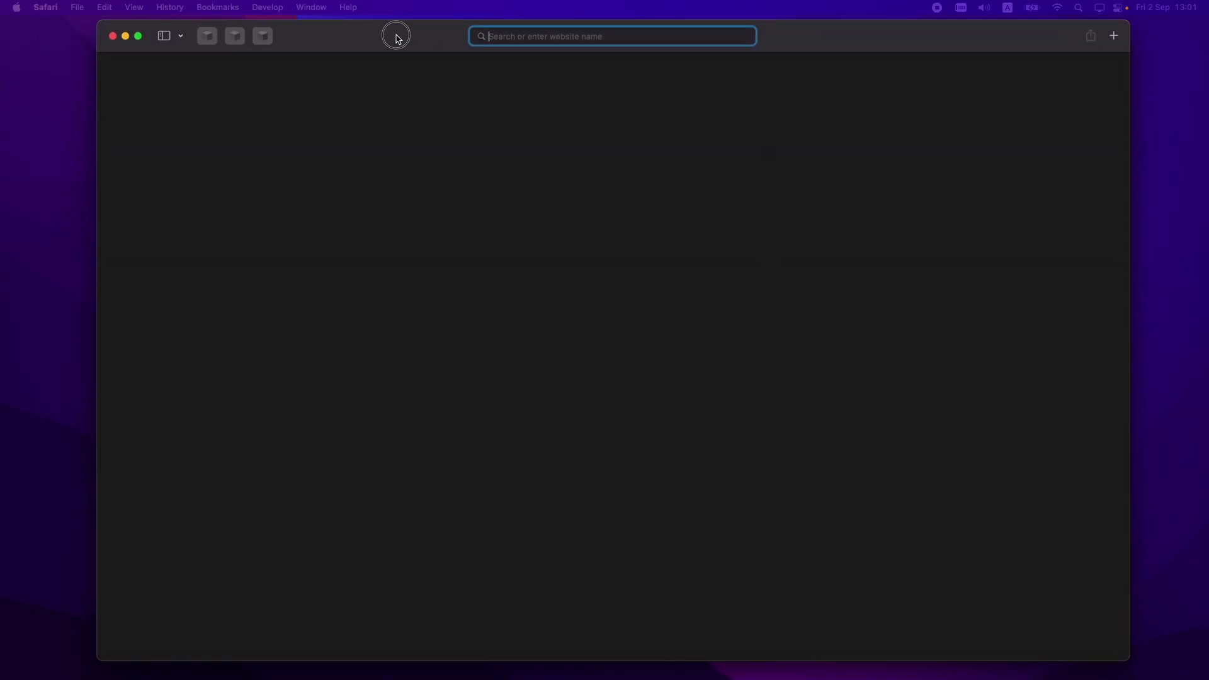
Load fonts.google.com in Safari
text(font)
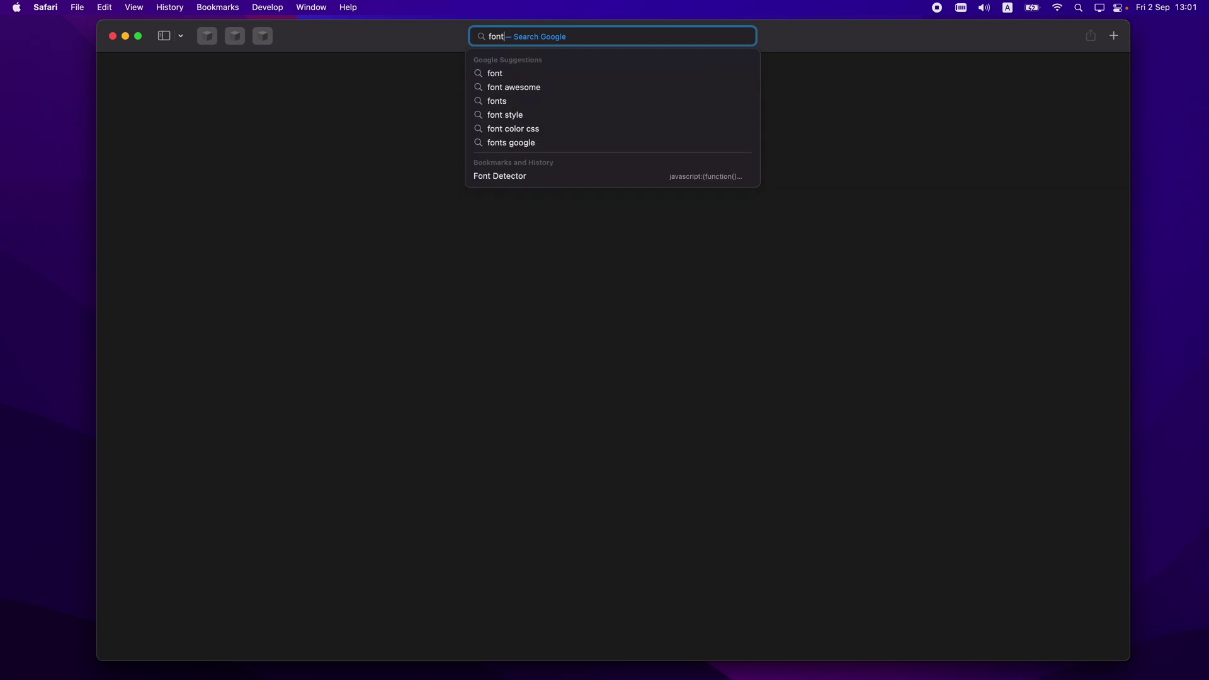
text(s)
text(.ggl)
key(BackSpace)
key(BackSpace)
text(g)
key(BackSpace)
text(oogle.com)
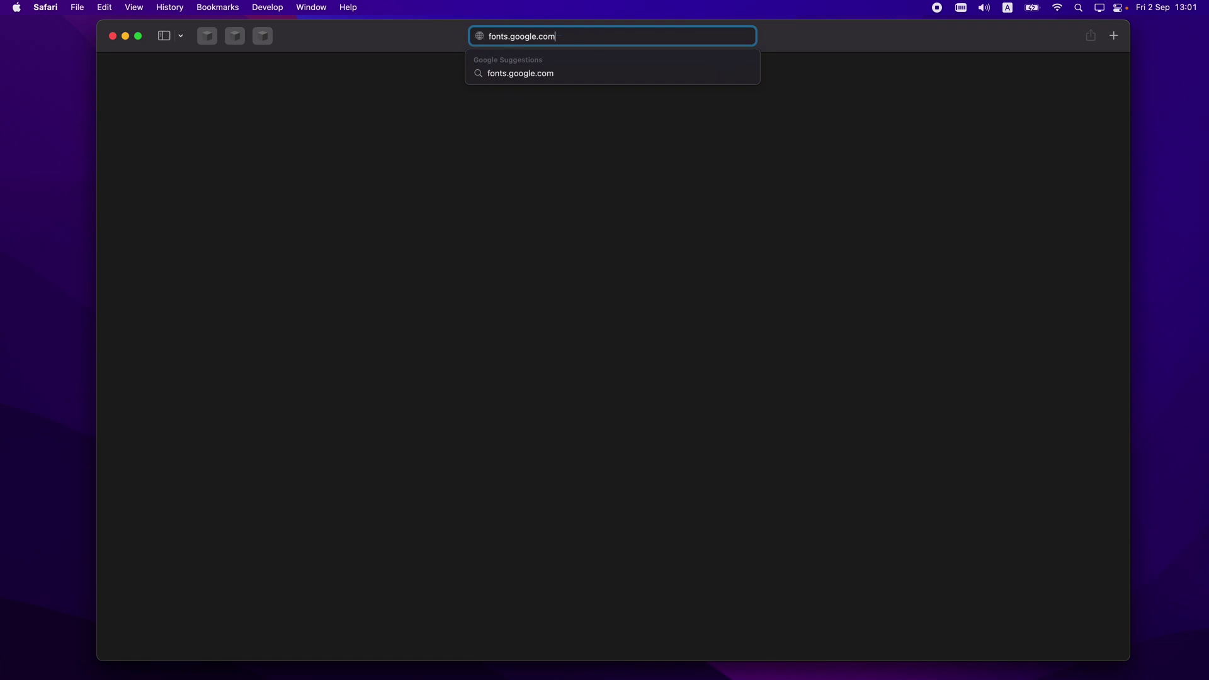
key(Return)
Search for poppins, open the Poppins page and add the Light 300 style
click(276, 121)
text(popp)
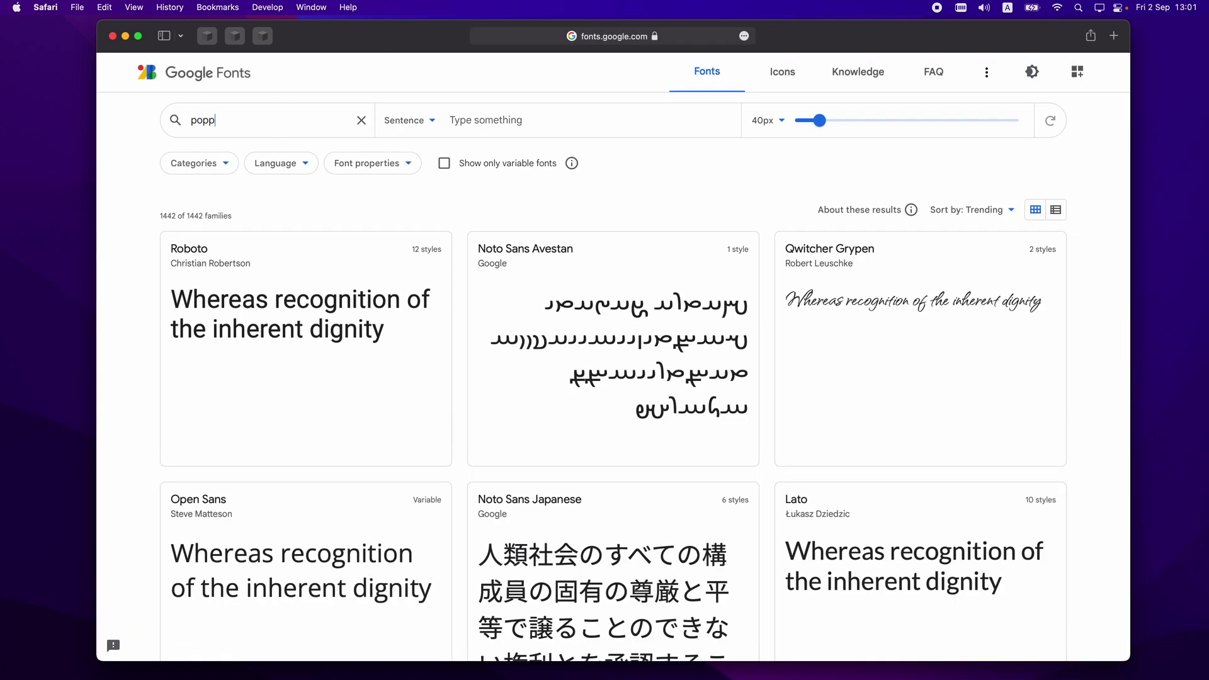
text(ins)
click(183, 247)
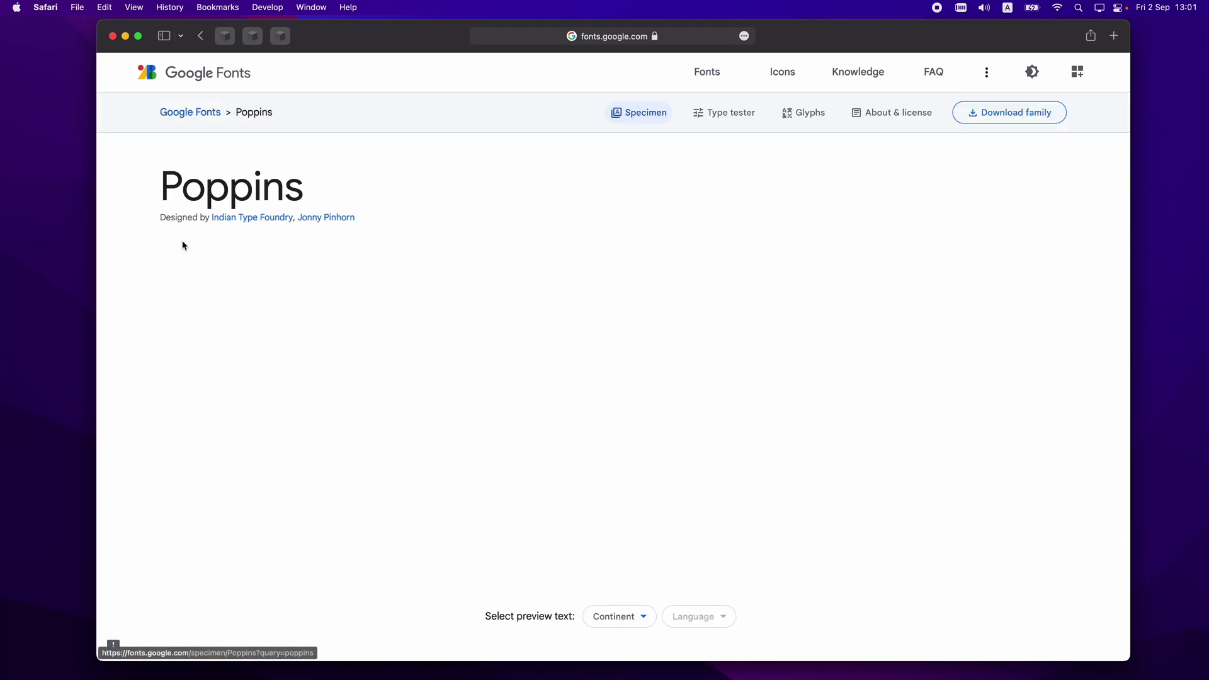
scroll(749, 393, down, 10)
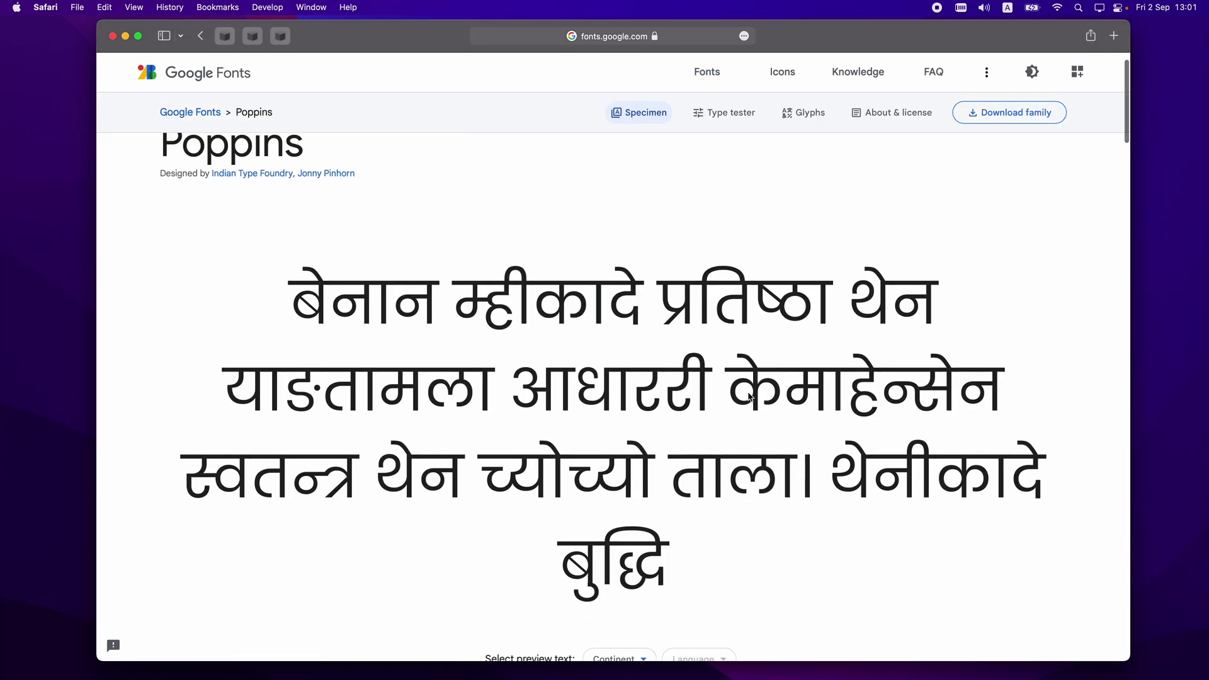
scroll(749, 391, down, 10)
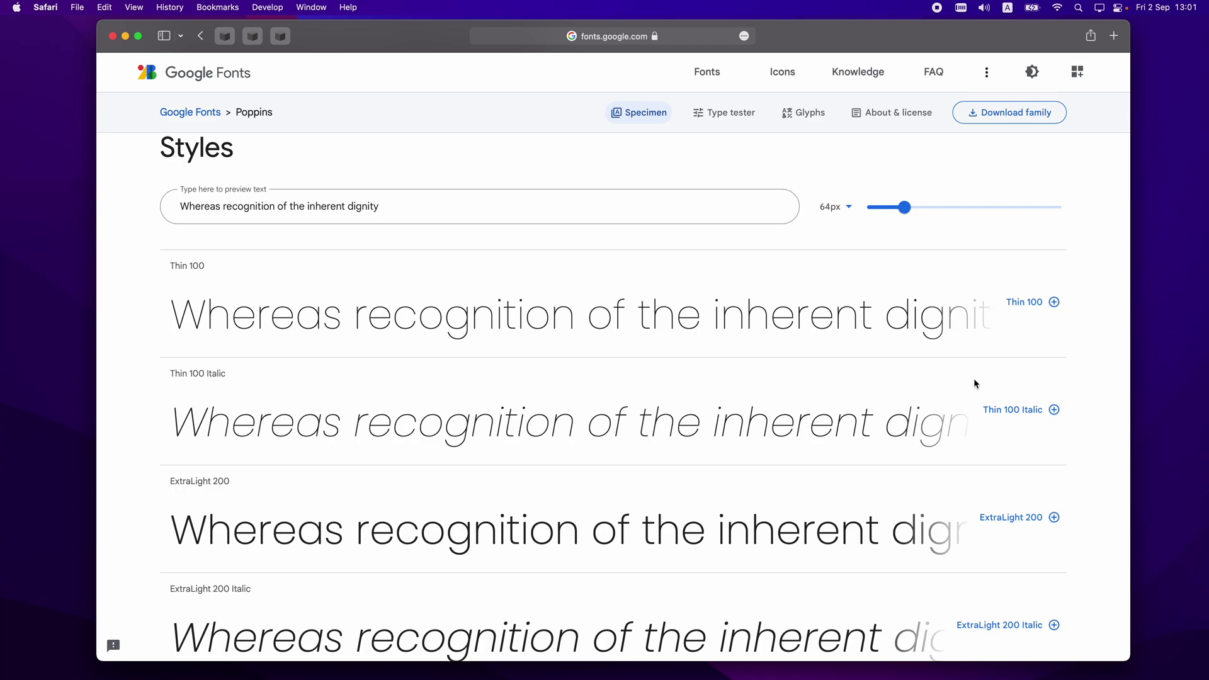
scroll(975, 382, down, 4)
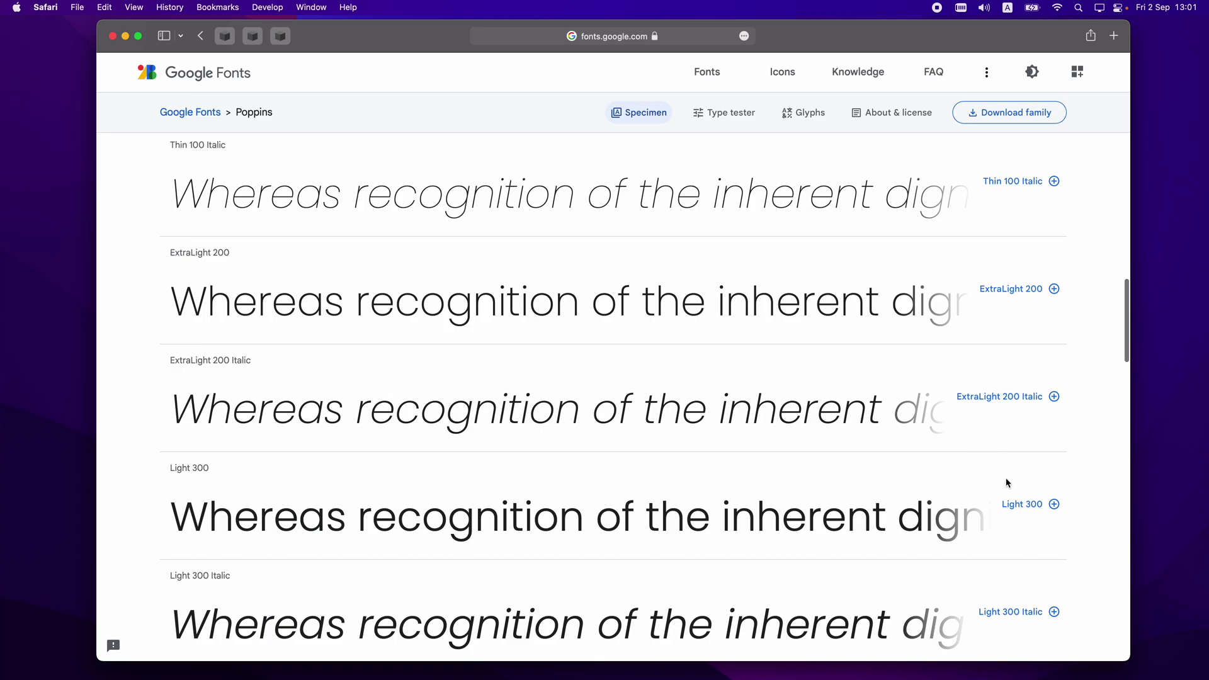
click(1032, 504)
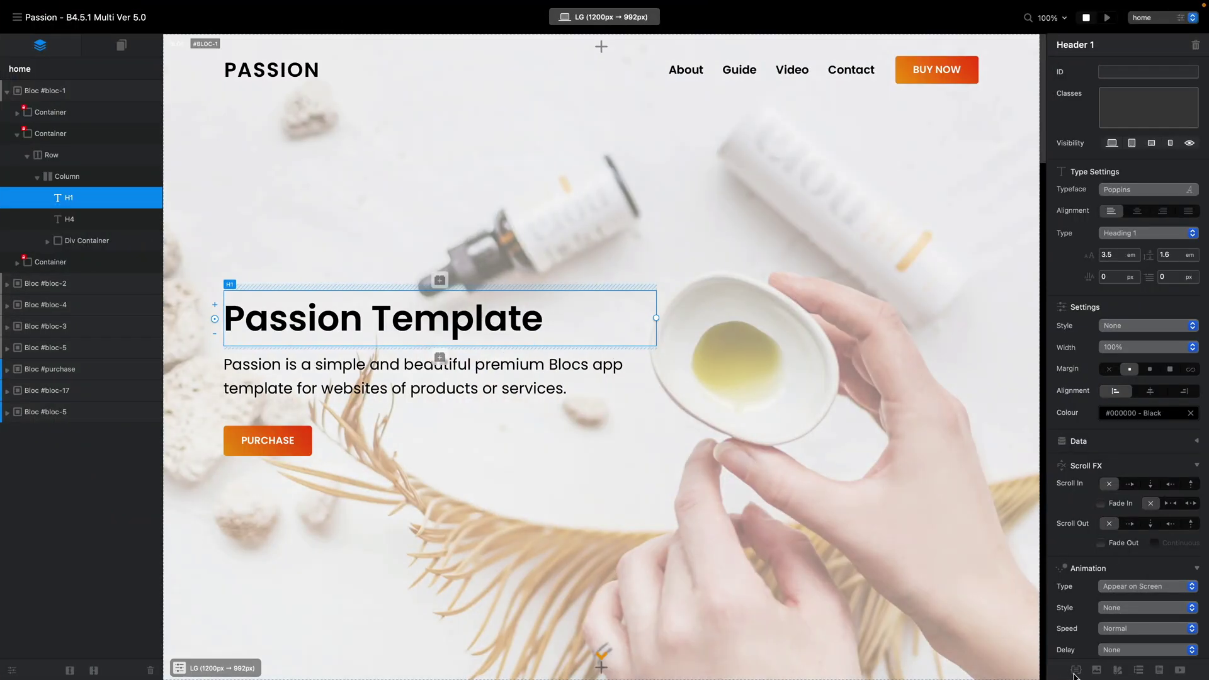
Check the shared text class's typeface list for Poppins, Poppins:300 and Poppins:600, then return to Safari
click(1075, 671)
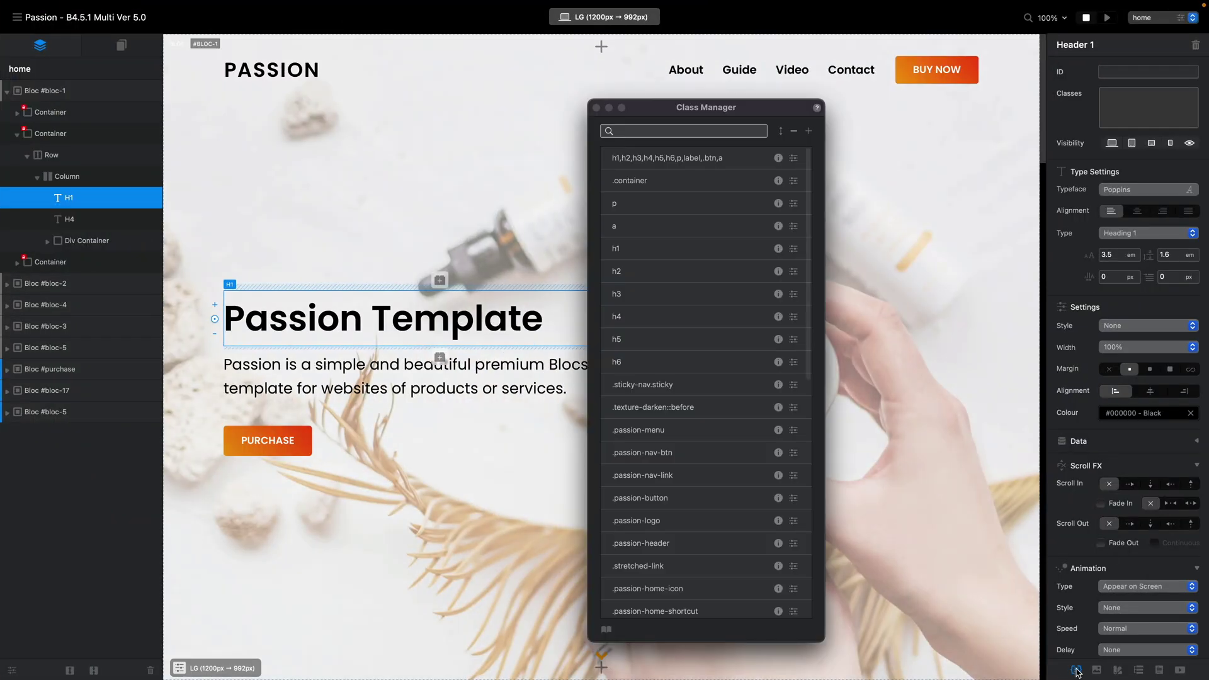
click(795, 160)
click(1032, 422)
scroll(1015, 479, up, 1)
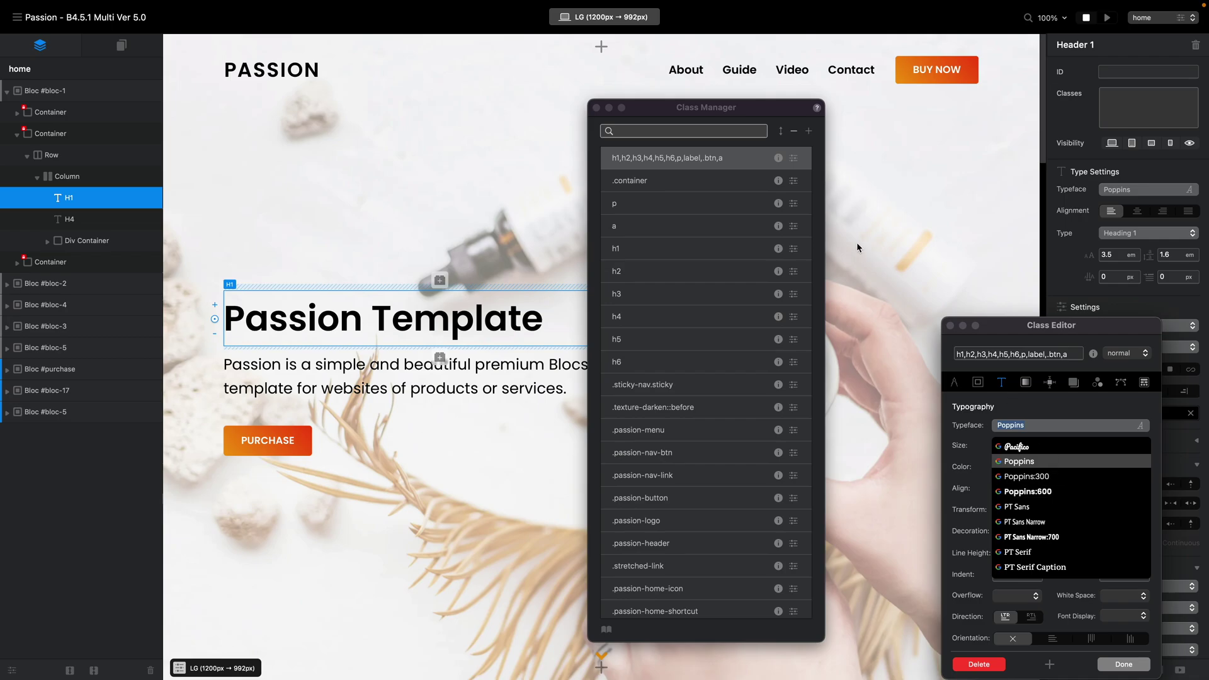
key(ctrl+Left)
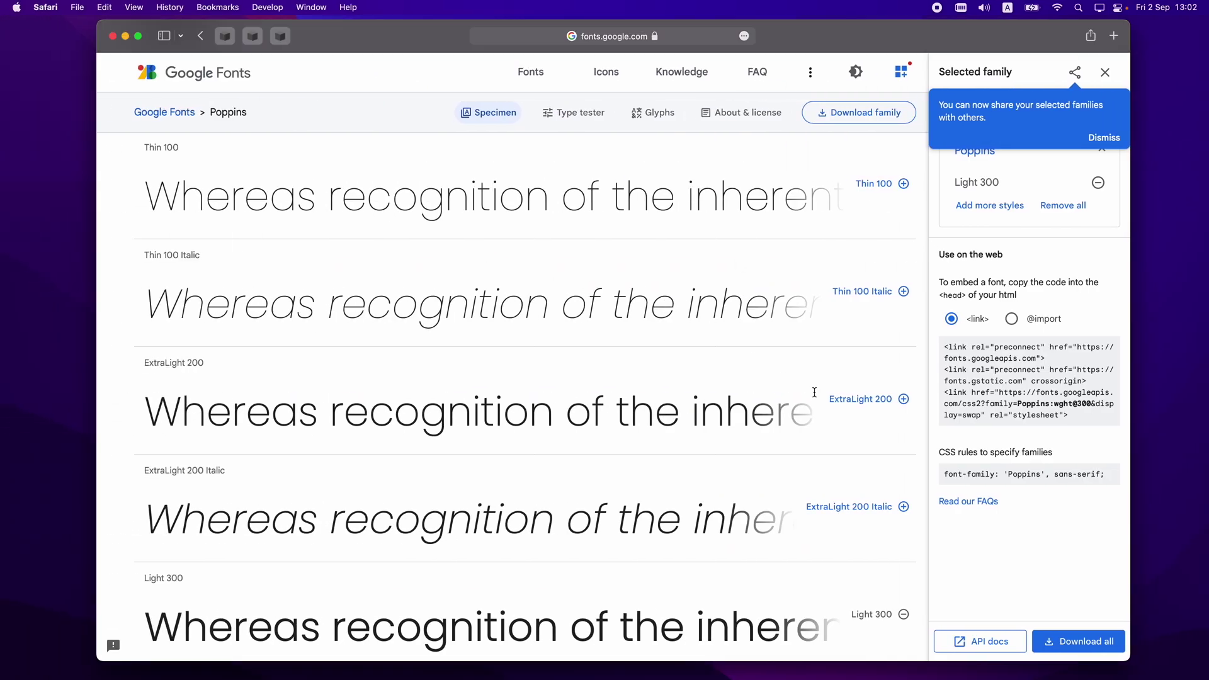
Add the Poppins Regular 400 and SemiBold 600 styles to the selected family
click(1103, 137)
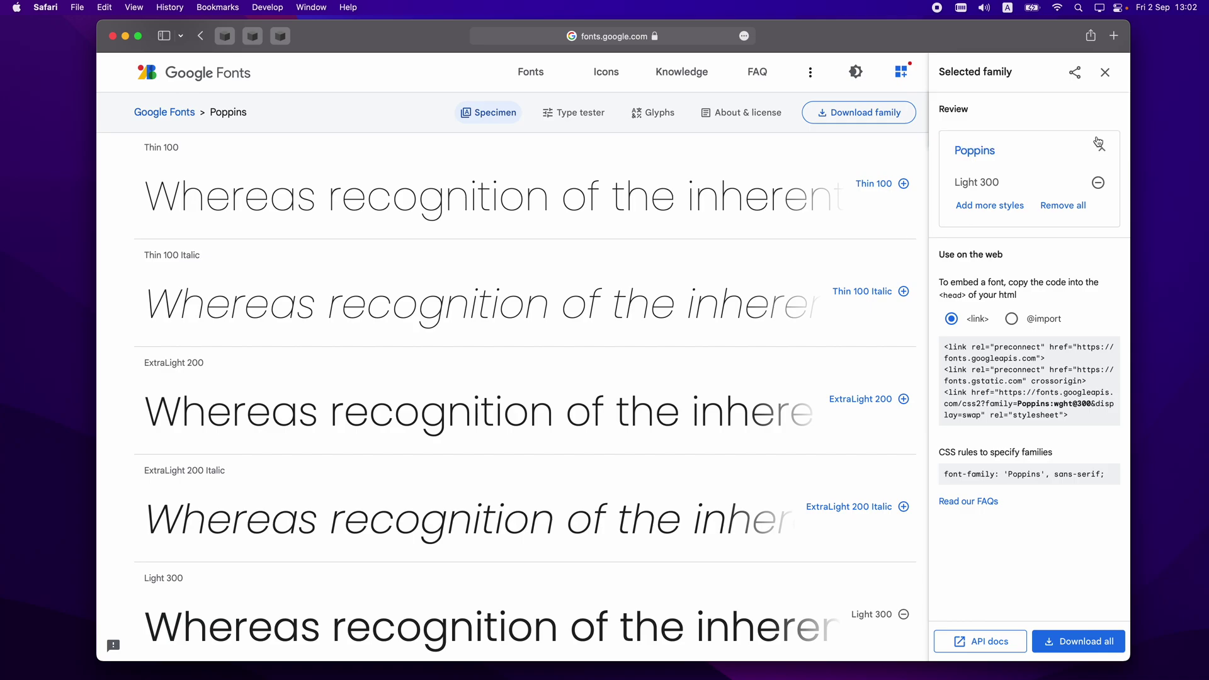
scroll(599, 430, down, 5)
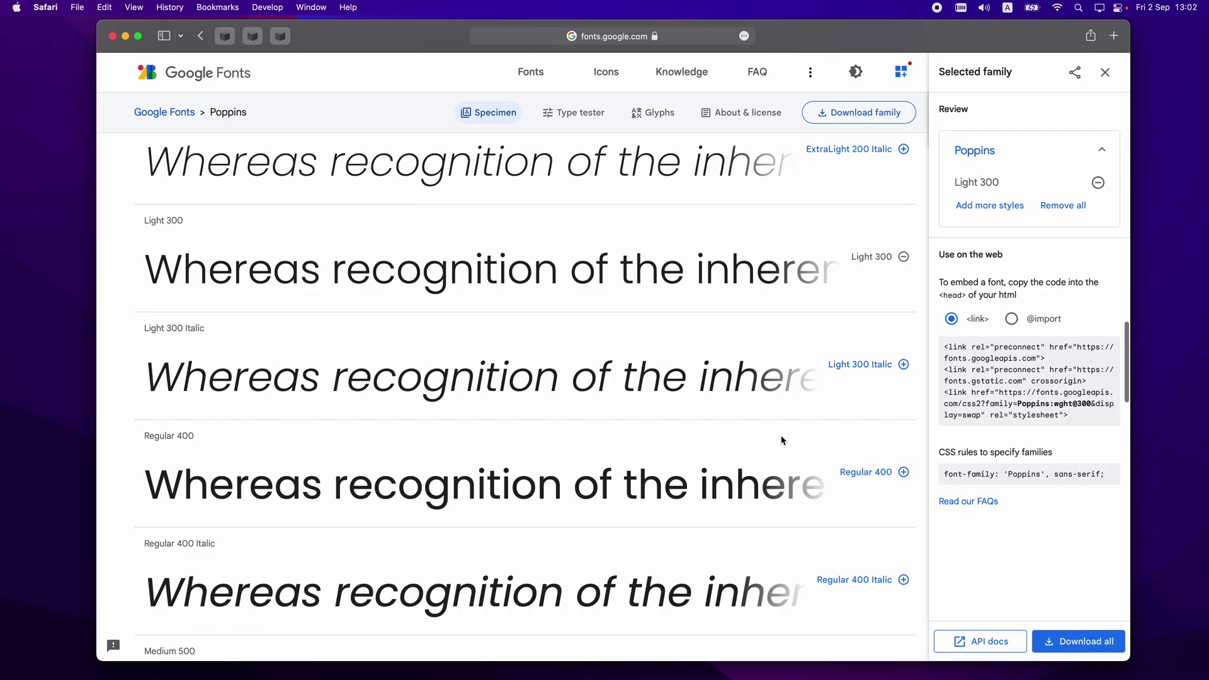
click(885, 480)
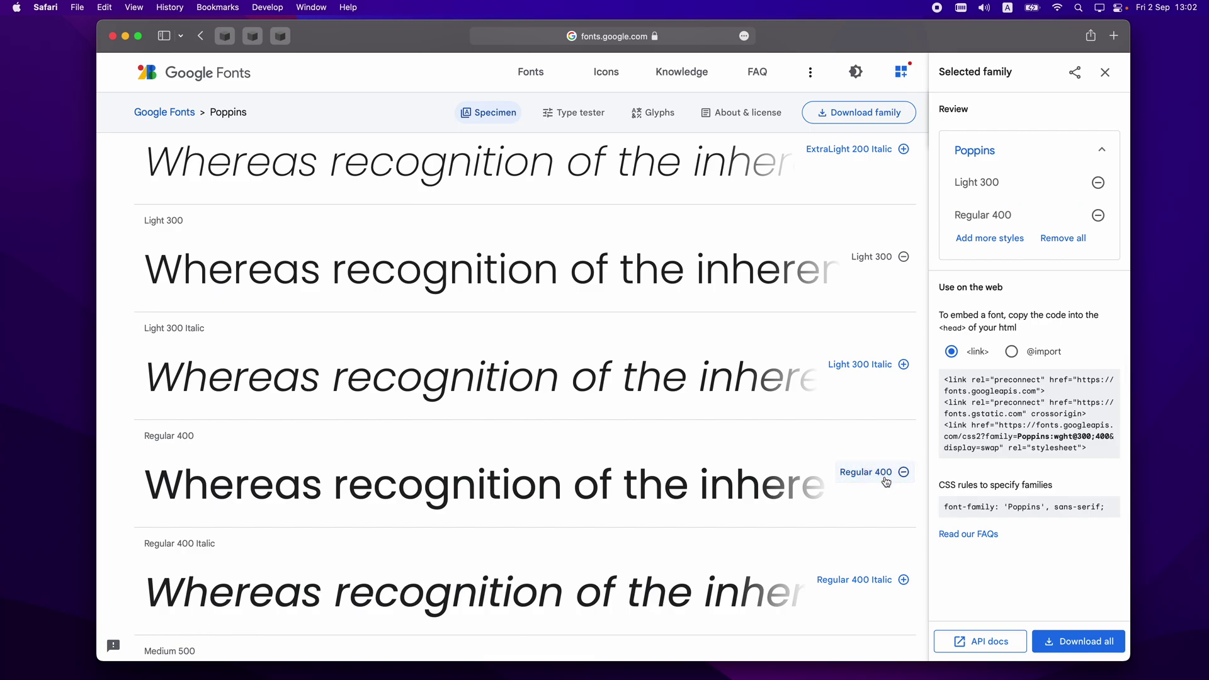
scroll(886, 481, down, 6)
scroll(884, 481, down, 3)
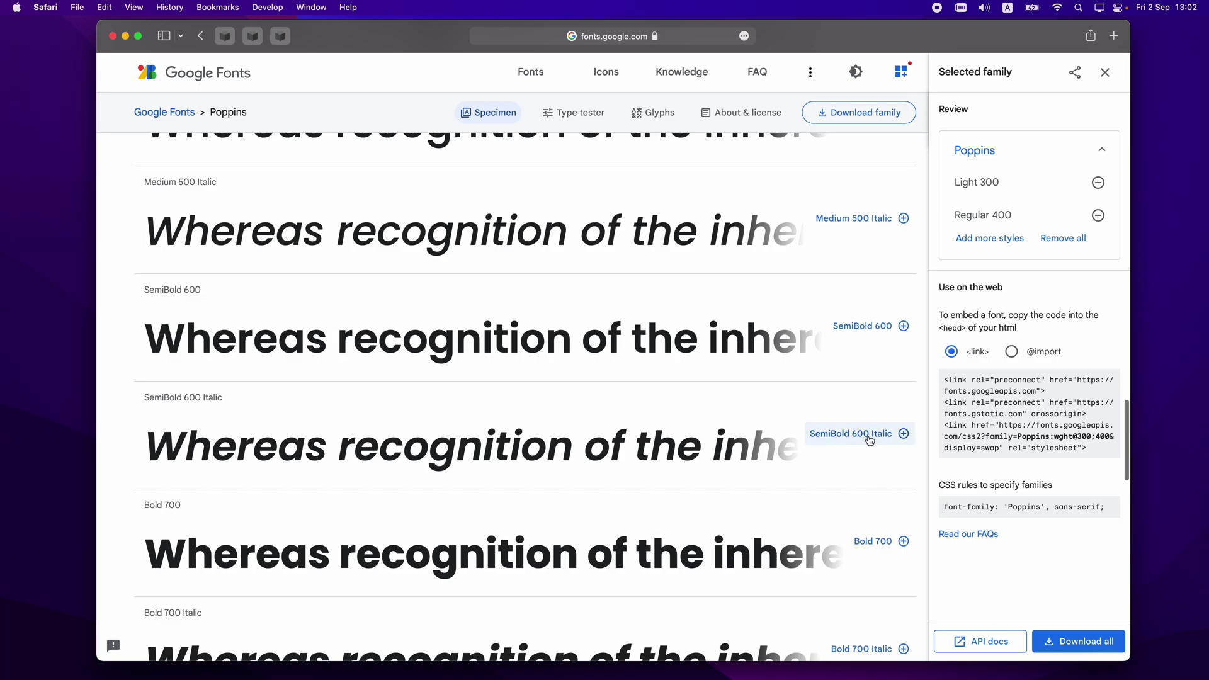
click(872, 329)
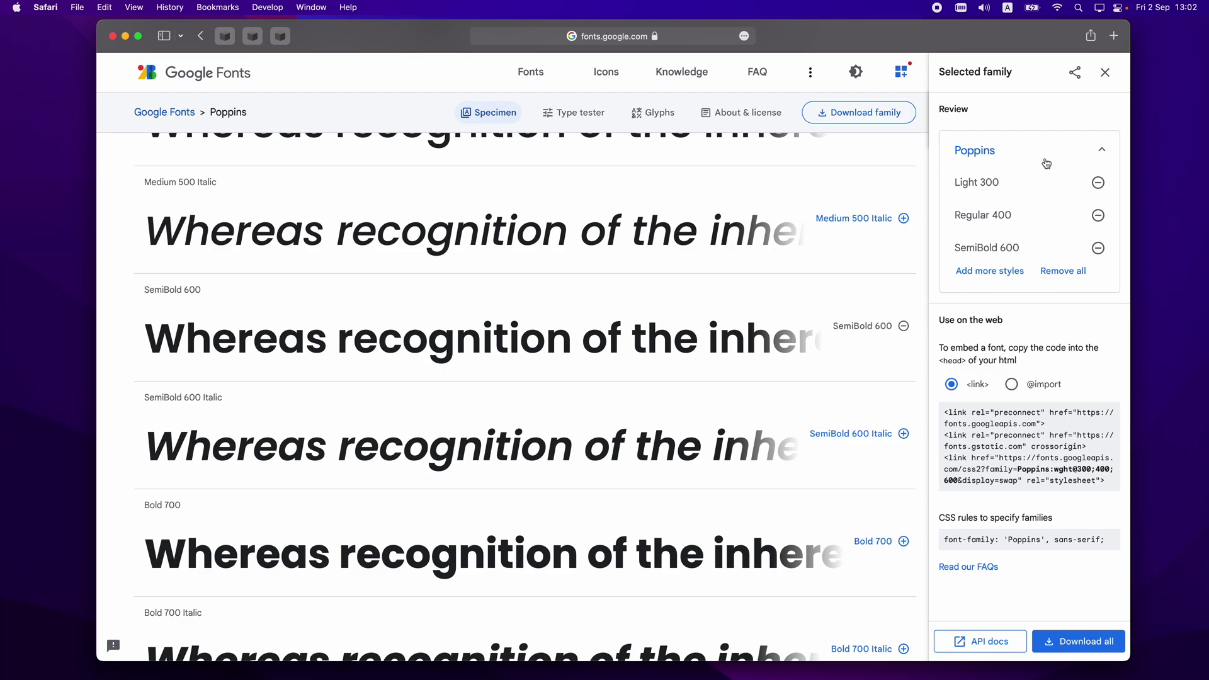
Review the embed code, then download all the selected Poppins styles
drag(943, 410, 1109, 490)
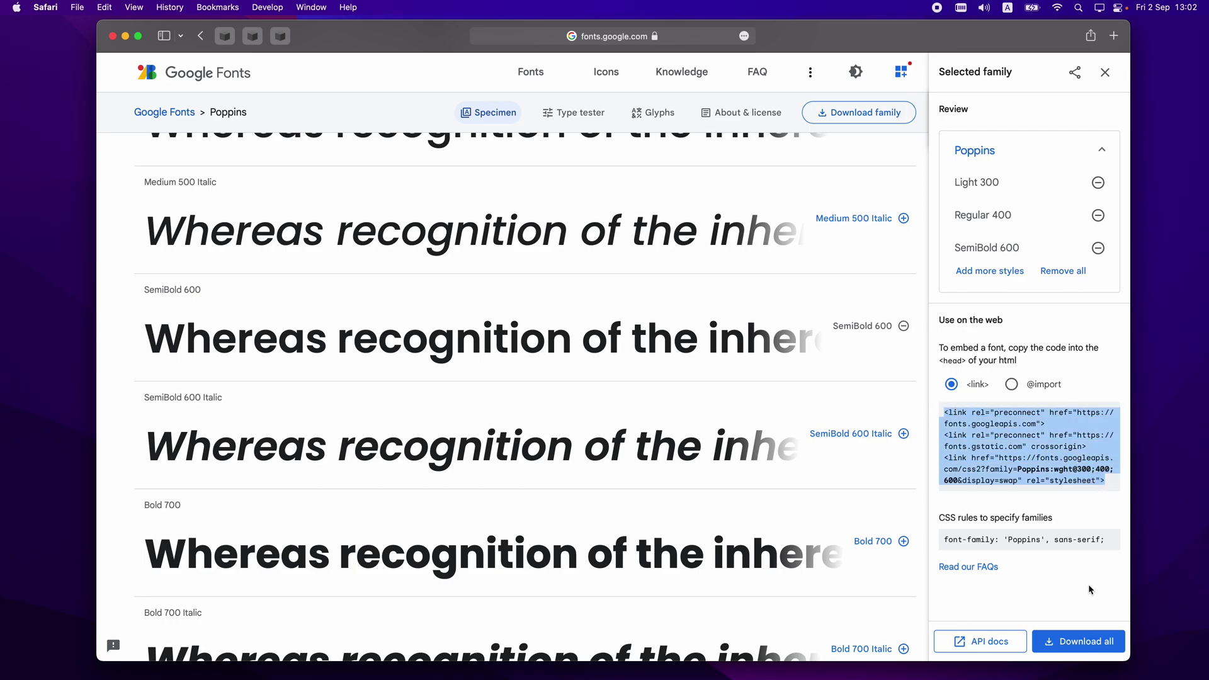
click(1098, 503)
click(1087, 642)
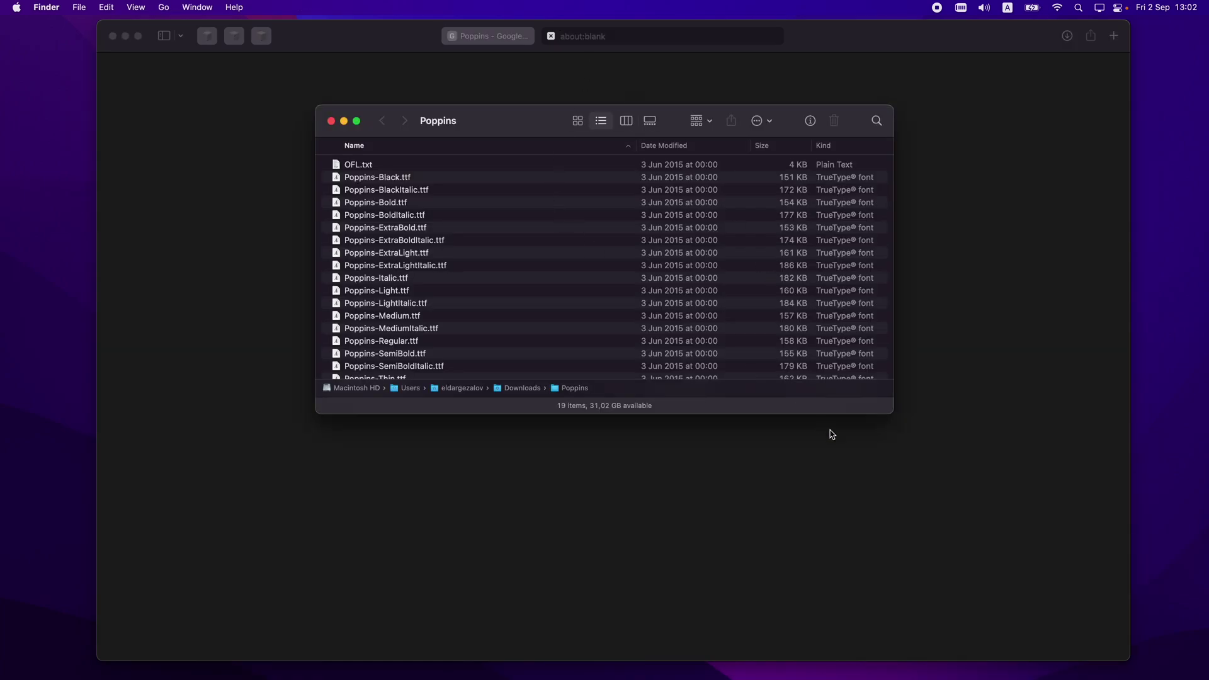
Enlarge the Poppins folder window and move OFL.txt to the Trash
drag(702, 414, 699, 570)
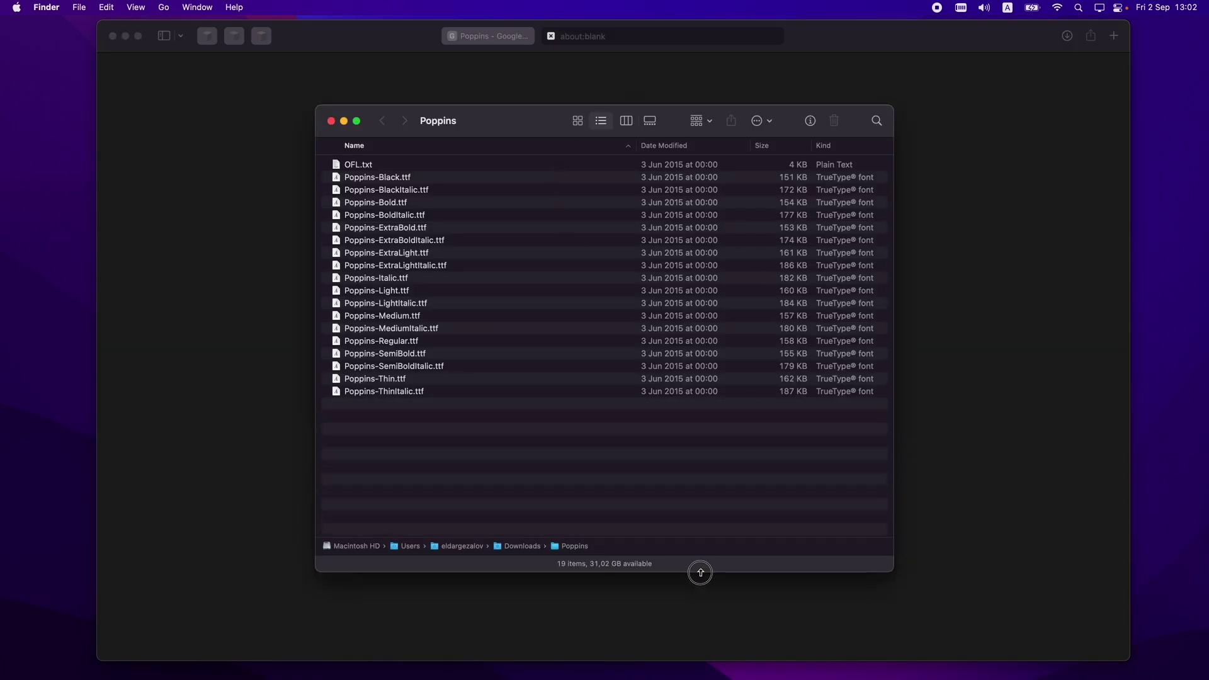
drag(419, 446, 402, 180)
drag(439, 441, 401, 126)
click(474, 448)
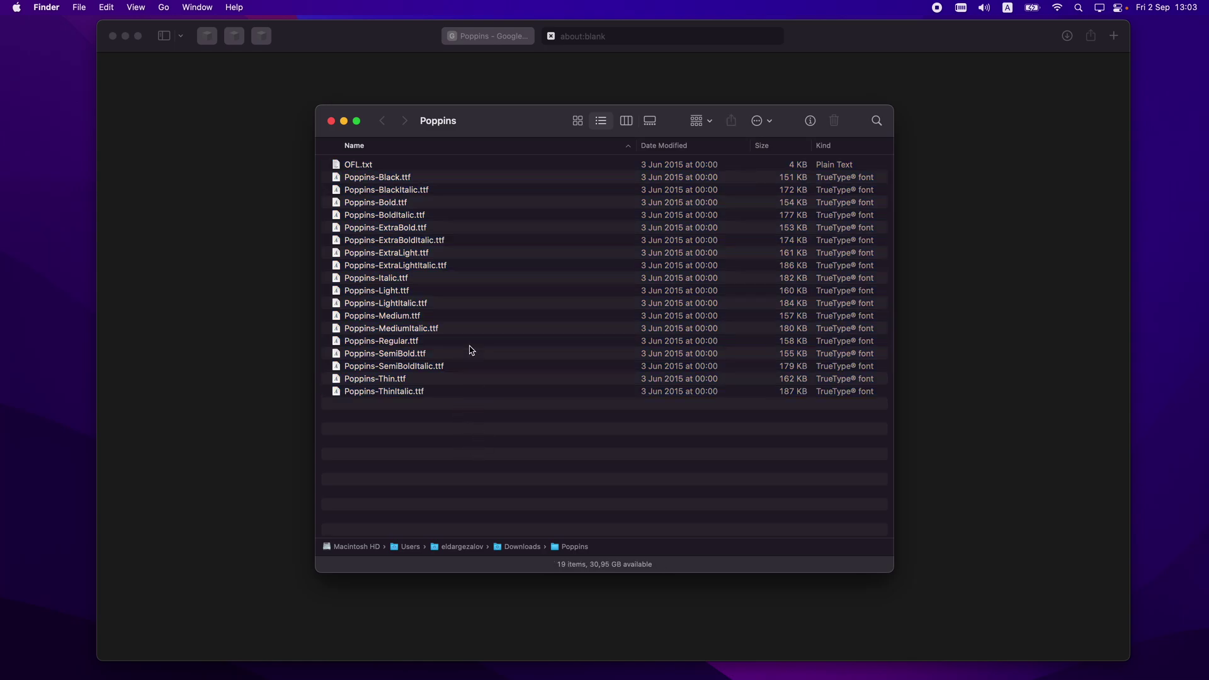
click(435, 165)
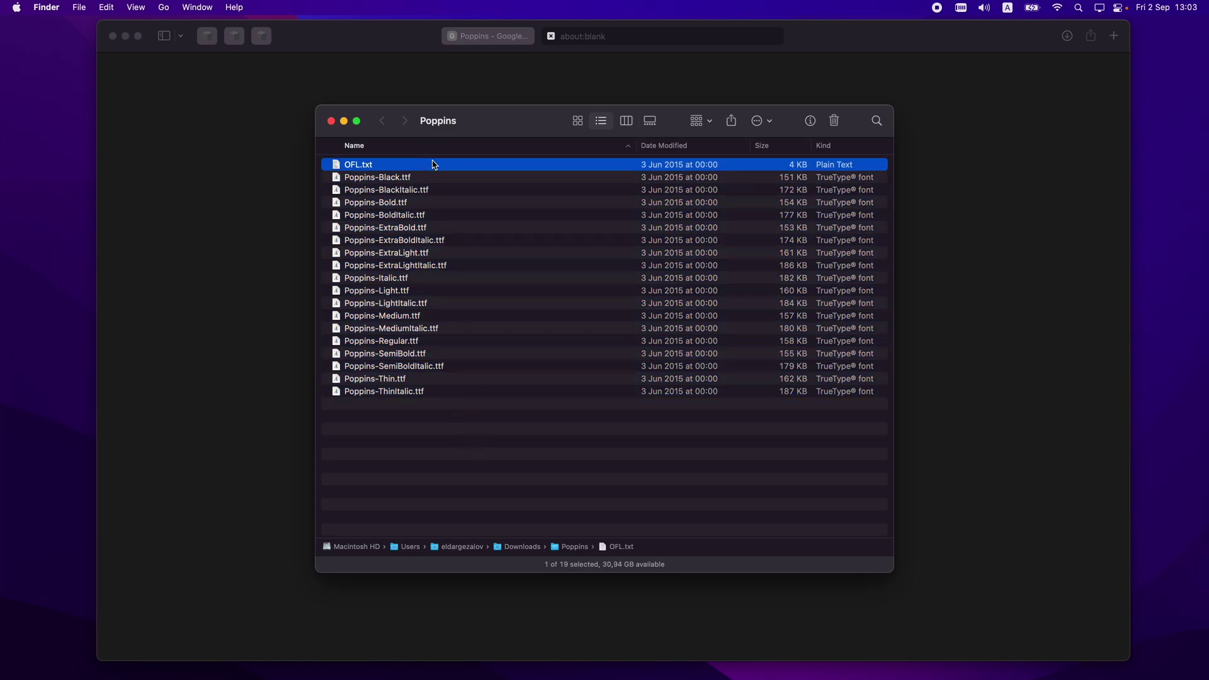
key(super+BackSpace)
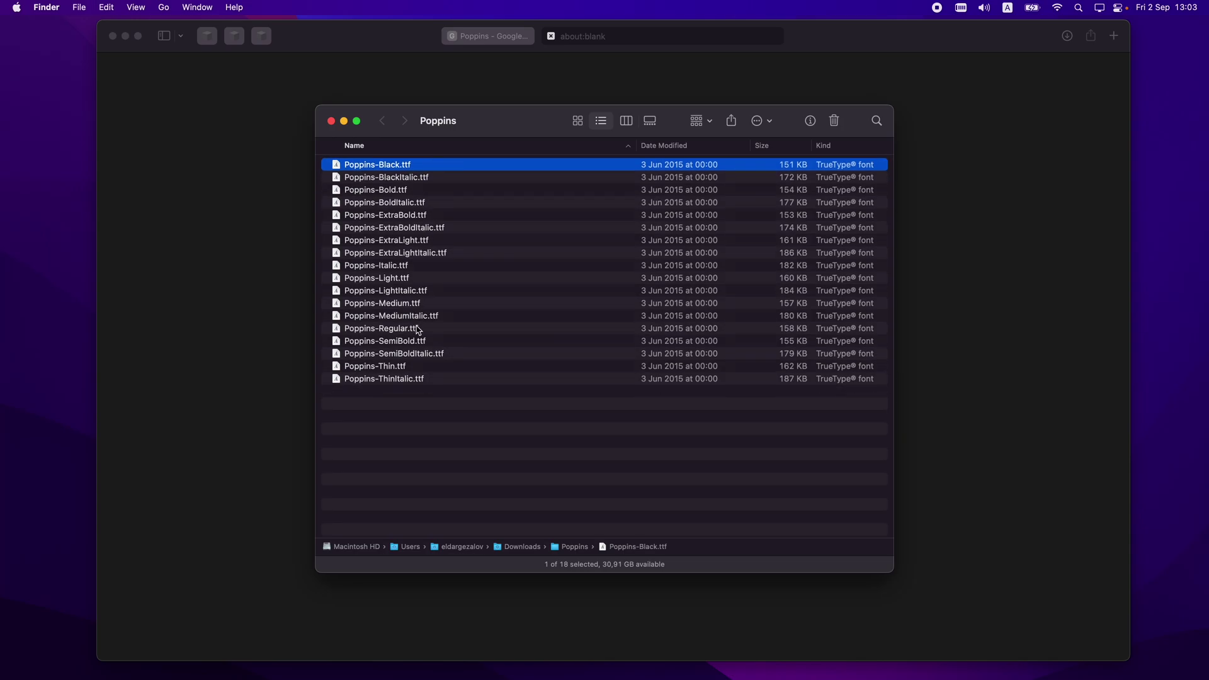
Delete all fonts except Poppins-Light, Poppins-Regular and Poppins-SemiBold .ttf
key(super+a)
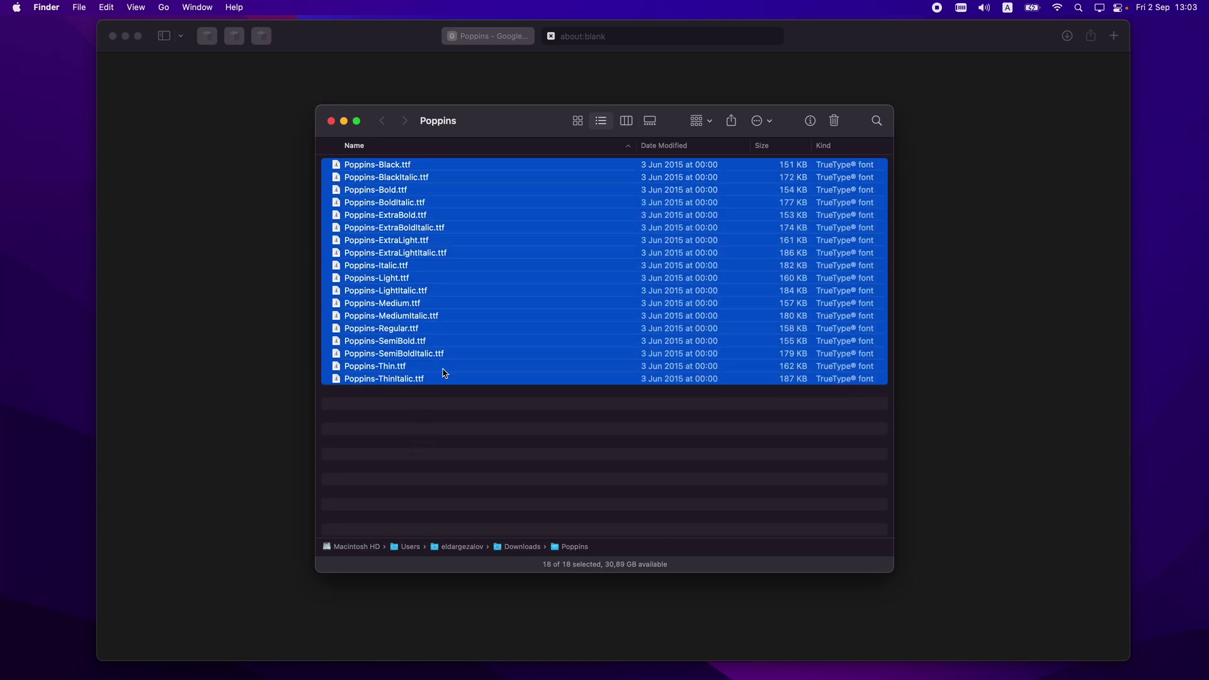
super+click(408, 371)
super+click(409, 380)
super+click(408, 380)
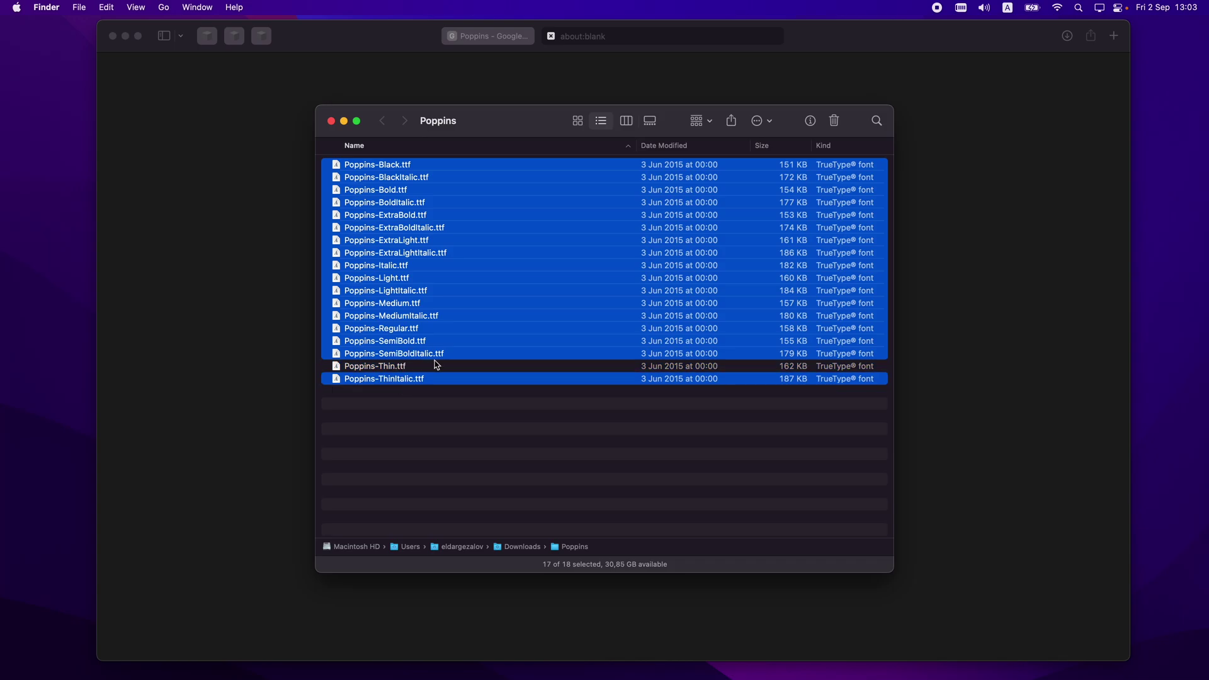
super+click(410, 330)
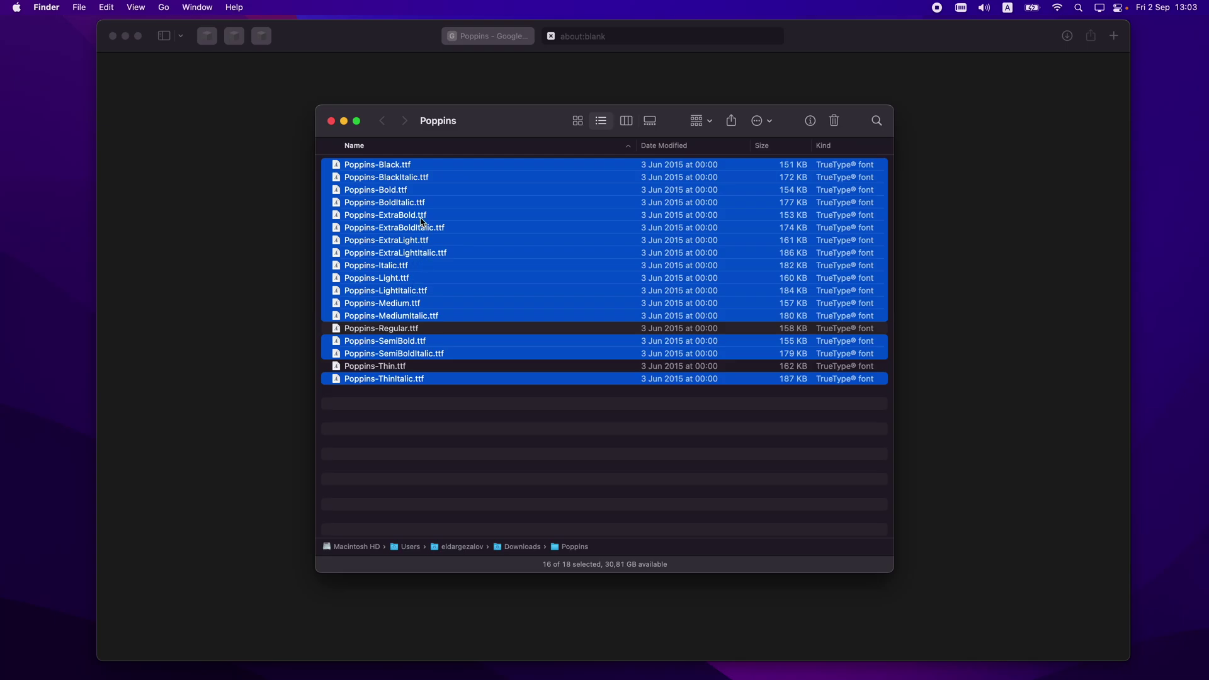
super+click(426, 345)
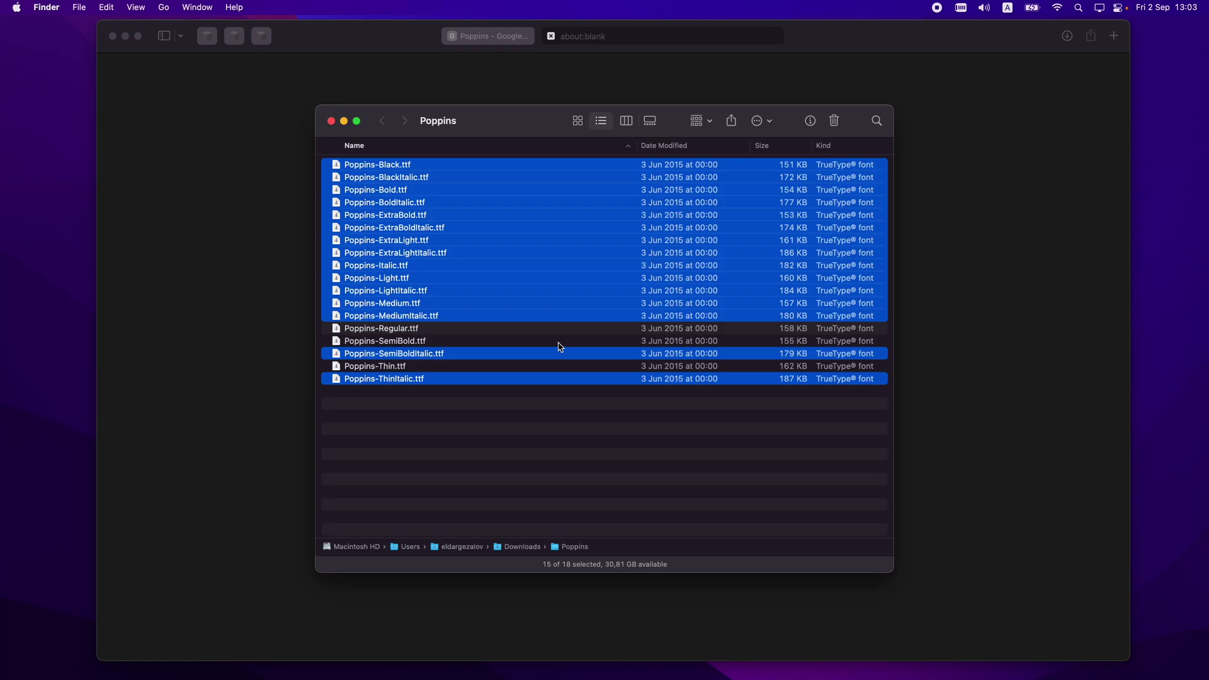
super+click(408, 280)
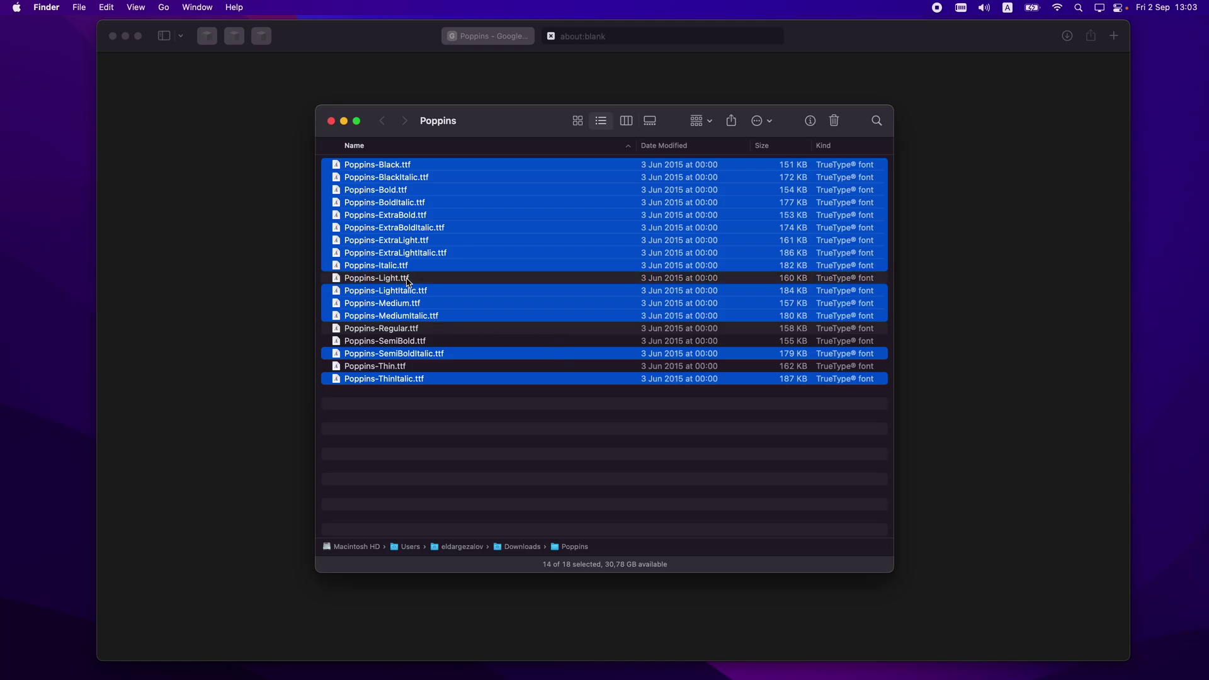
super+click(397, 368)
key(super+BackSpace)
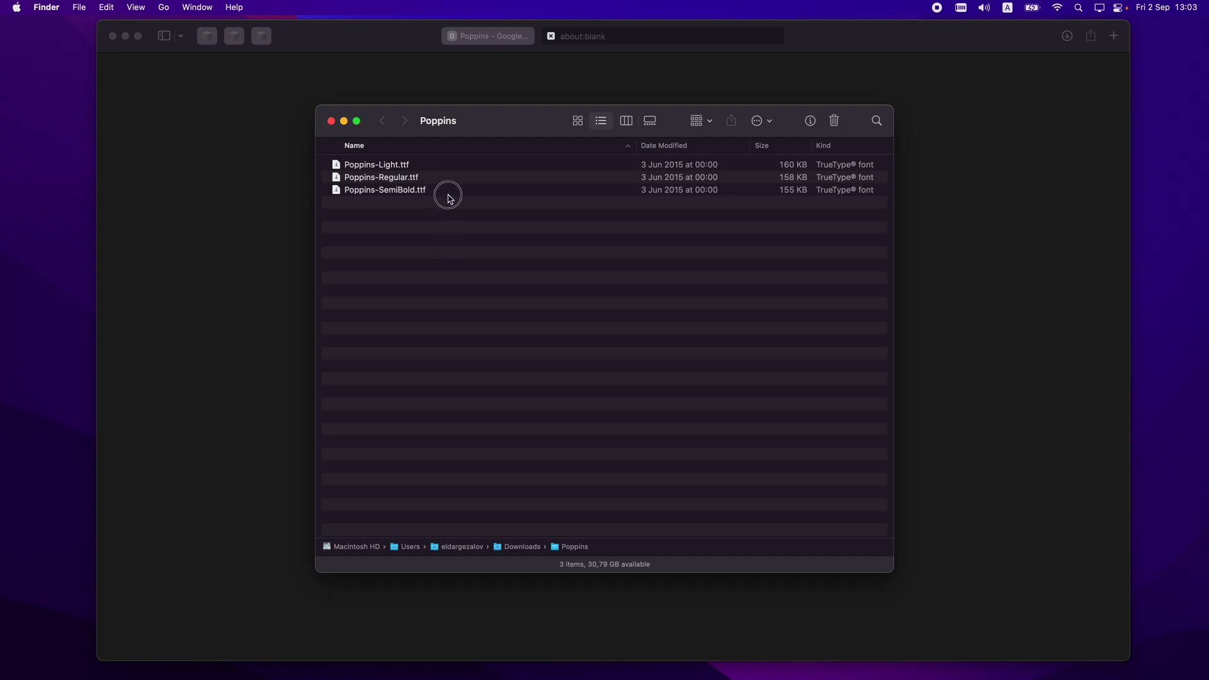
key(super+a)
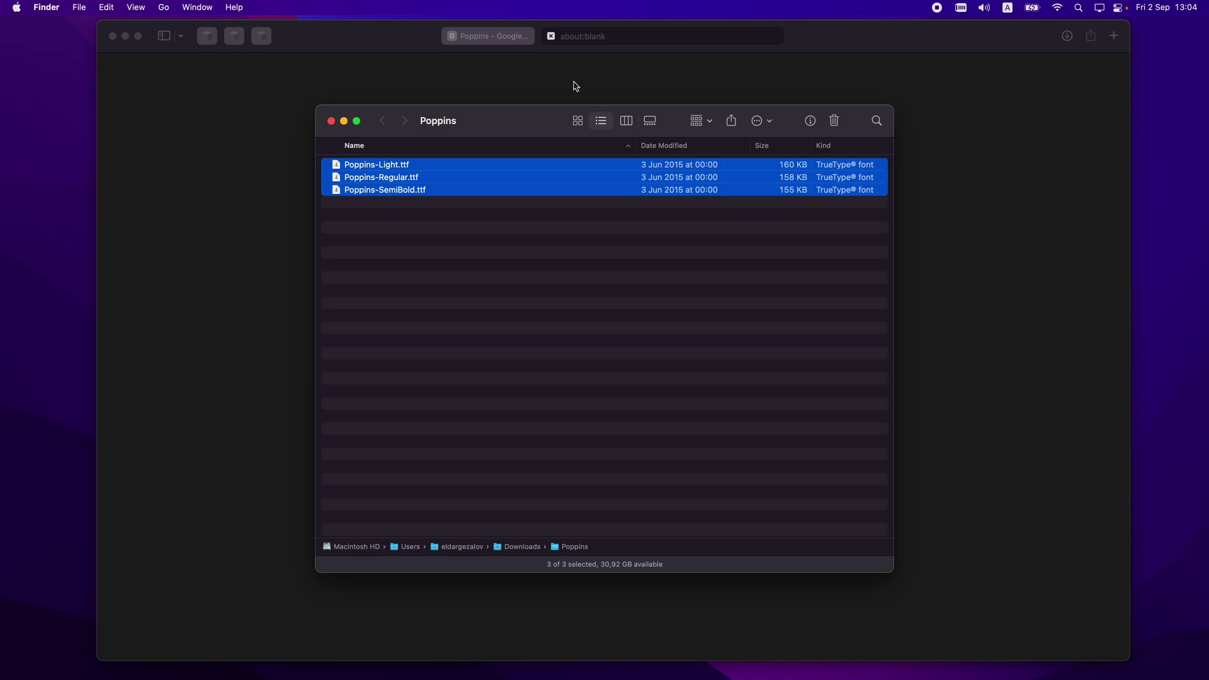
Bring Safari's blank tab to the front
click(632, 36)
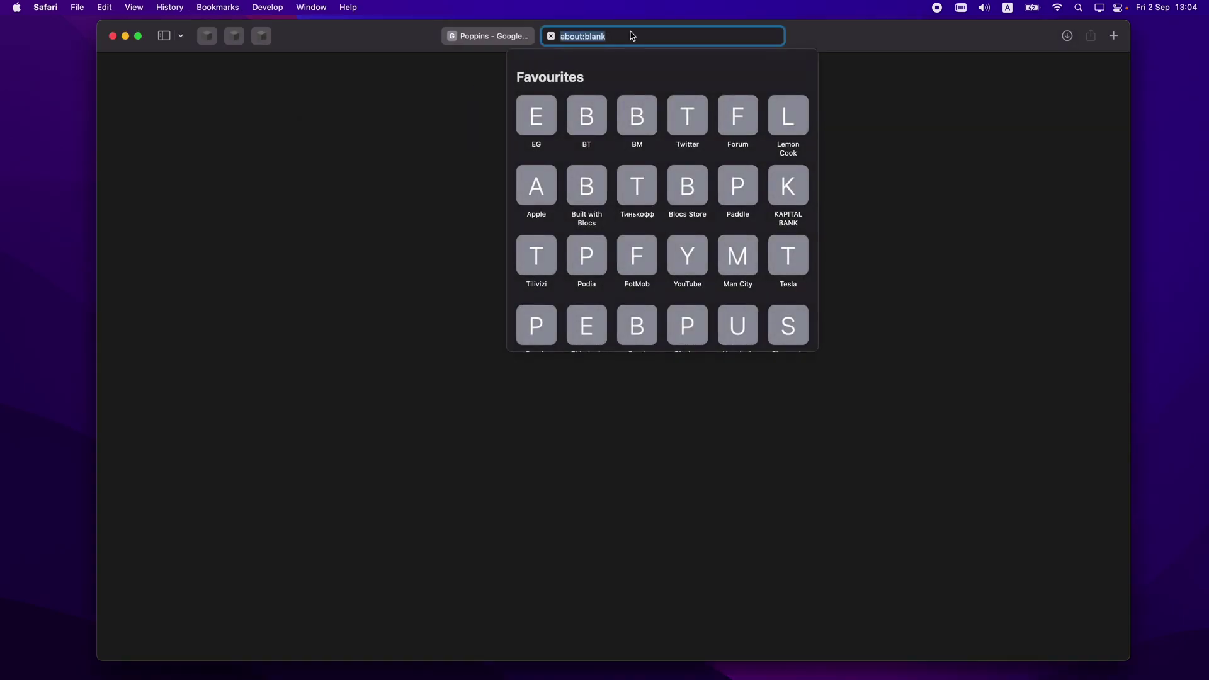
Search Google for google webfonts helper and open the google-webfonts-helper site
key(BackSpace)
text(goo)
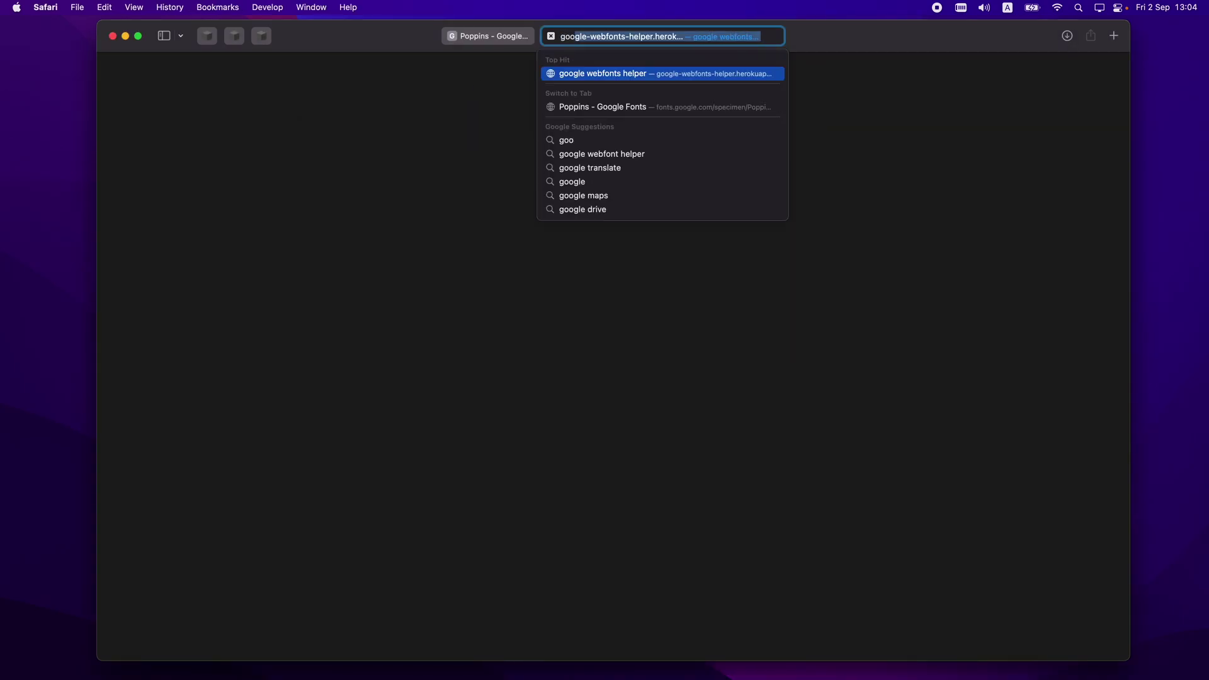
text(gle web)
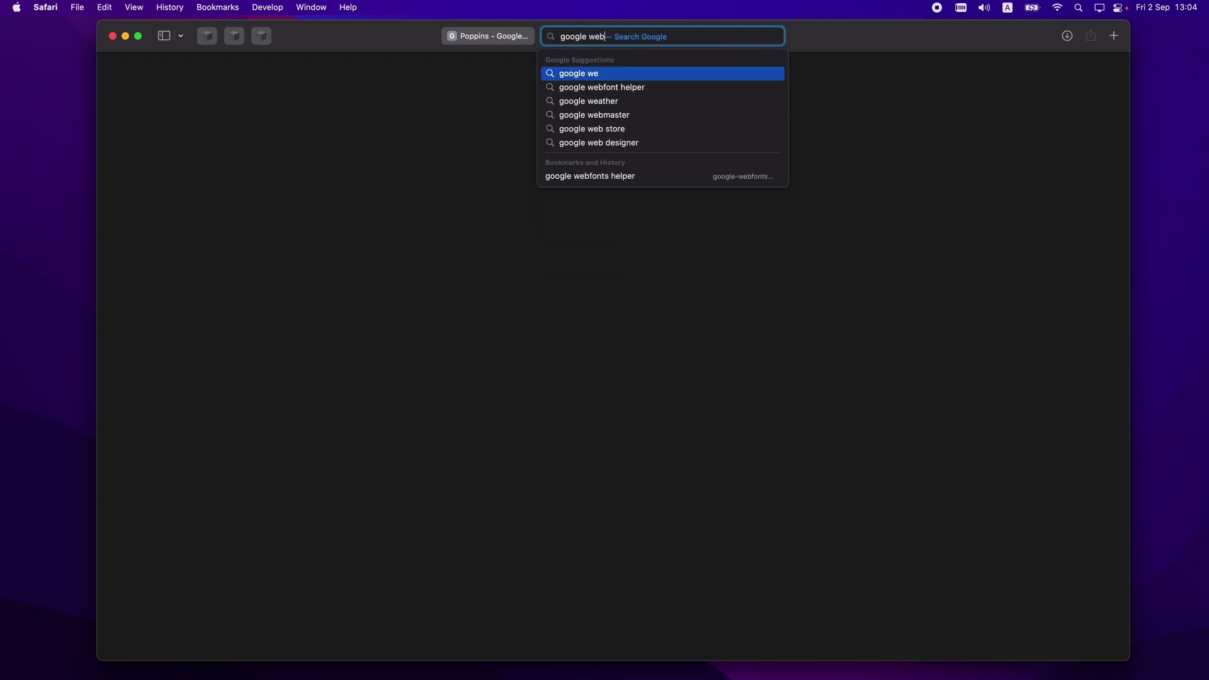
text(fonttps://fonts.)
key(Return)
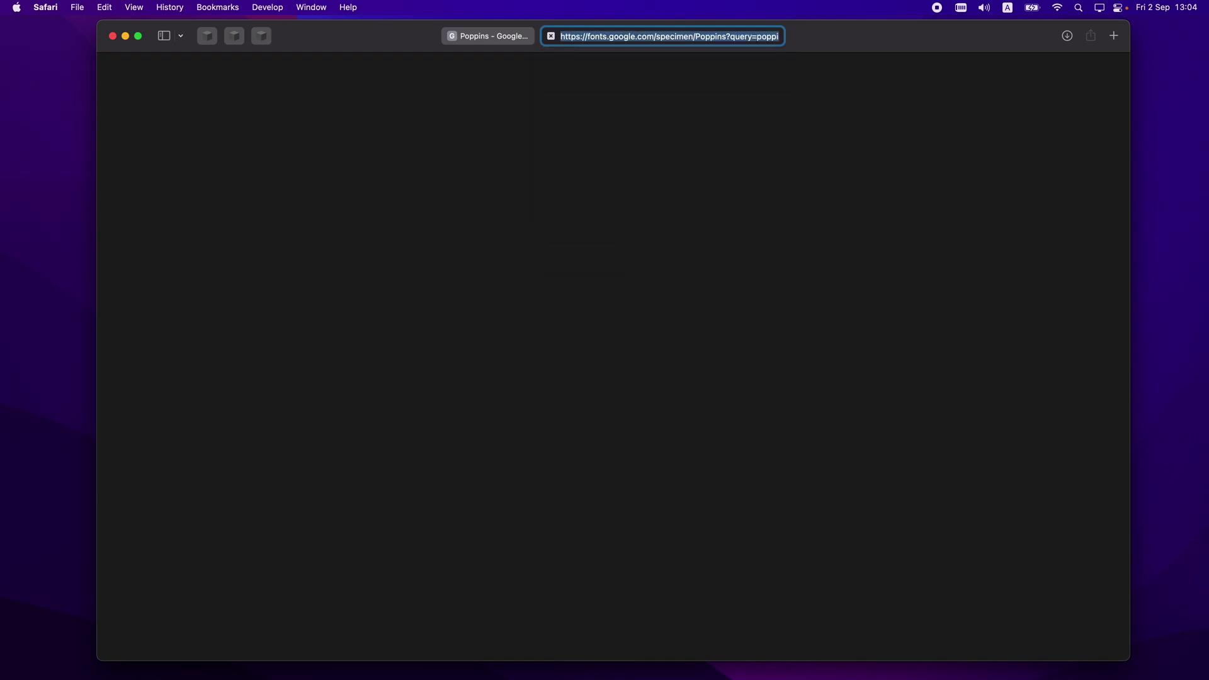
click(385, 176)
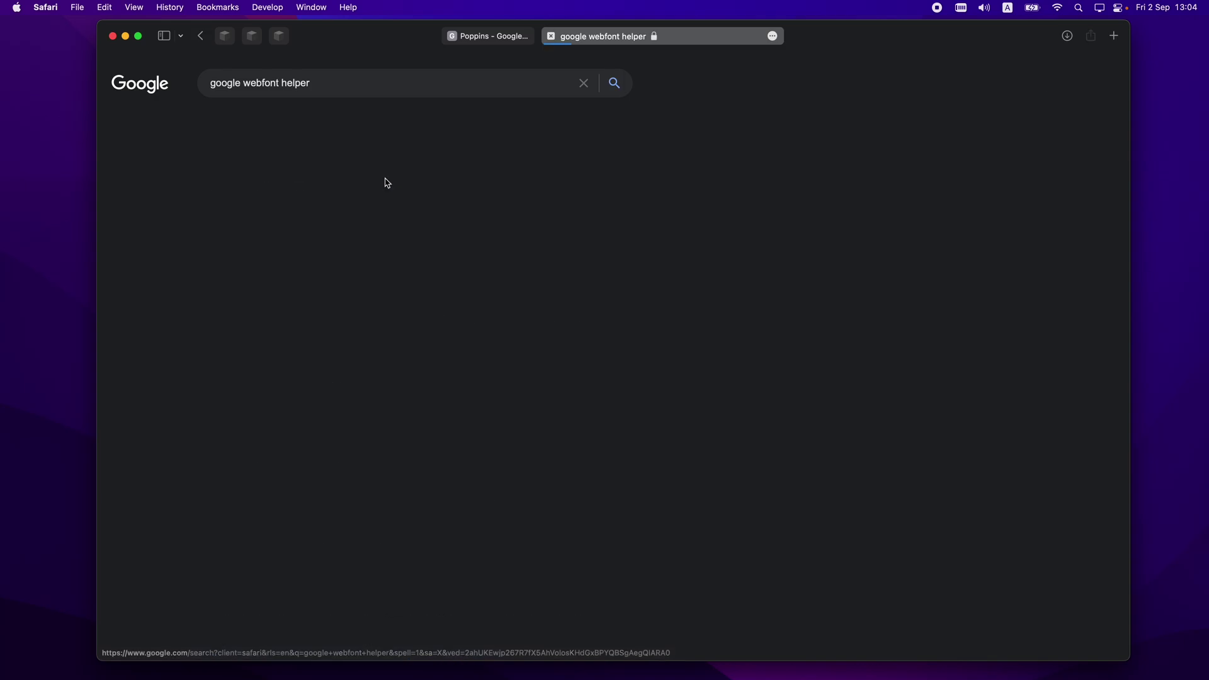
click(279, 199)
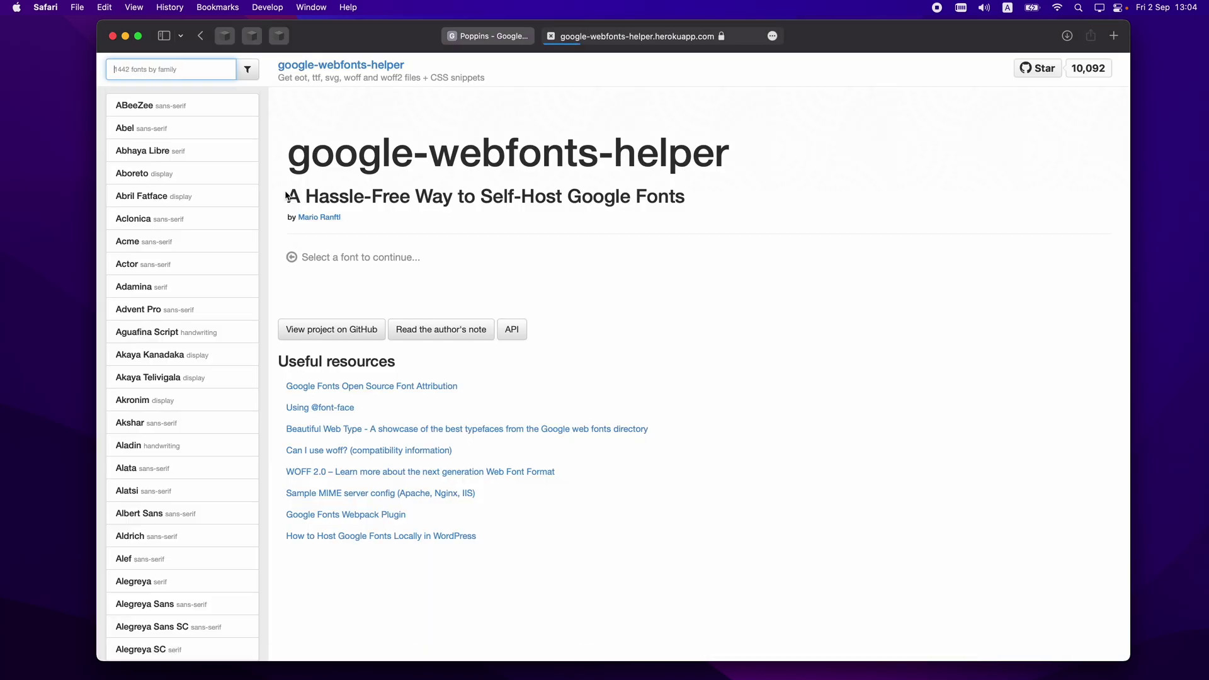
Filter for 'pop', choose Poppins, tick 300, regular and 600, and download the files
click(184, 69)
text(pop)
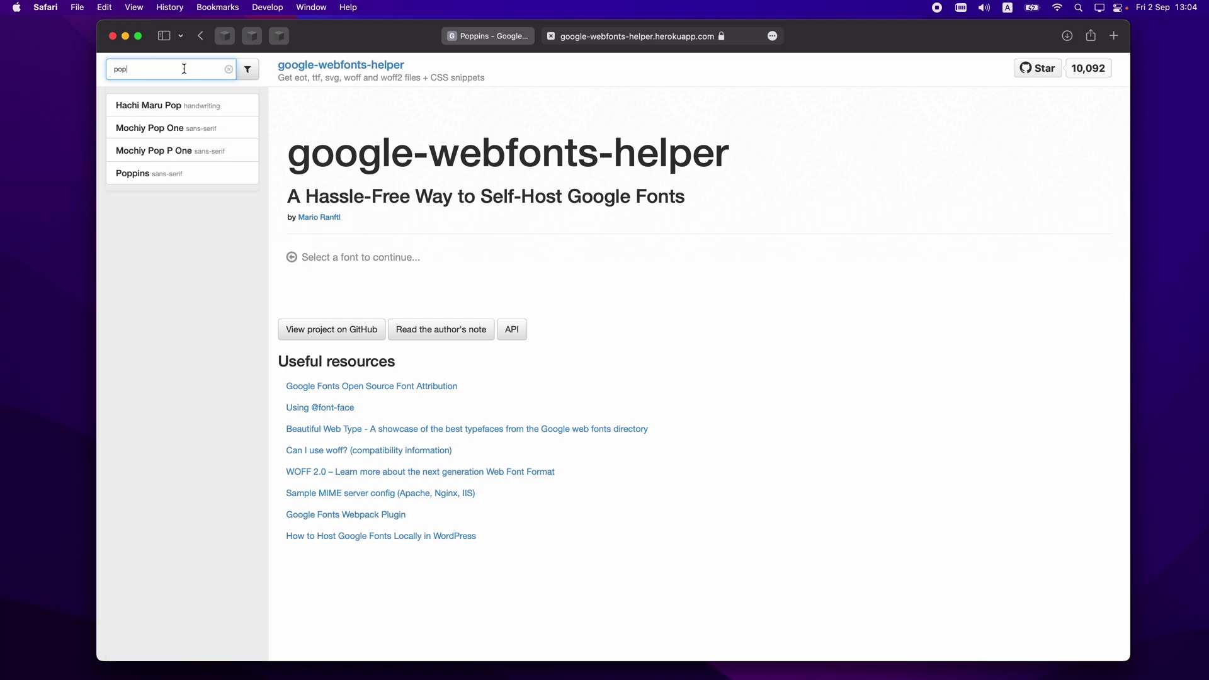
click(137, 179)
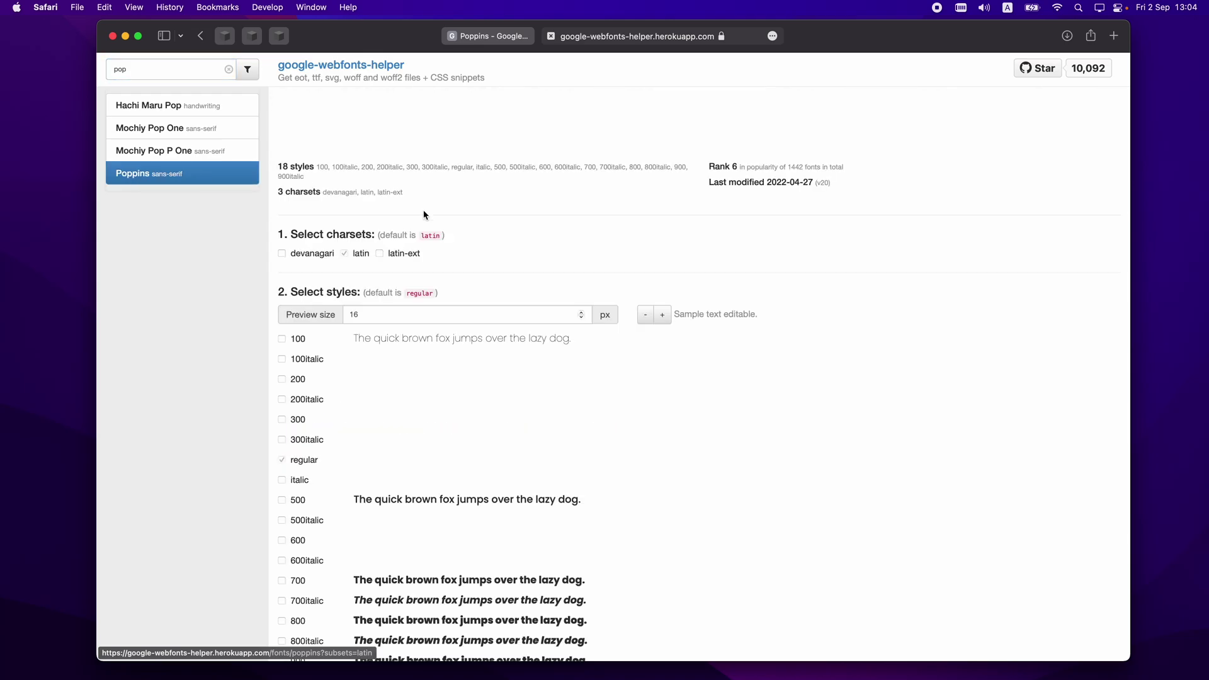
click(282, 541)
click(282, 419)
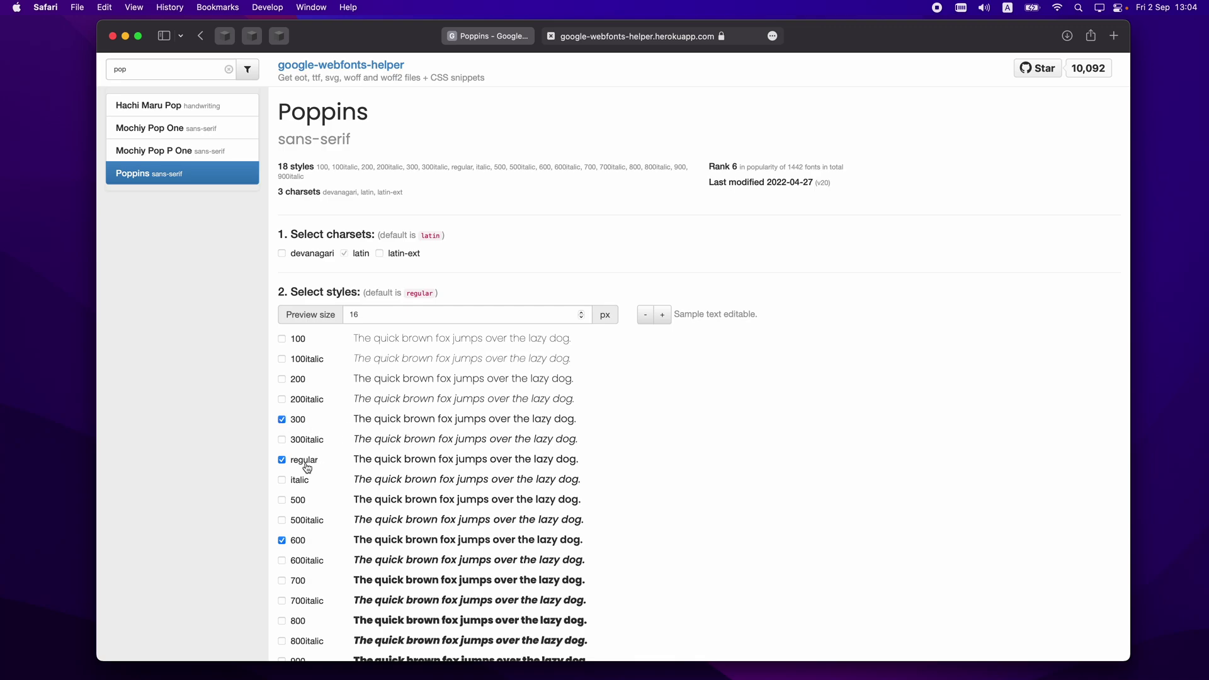
scroll(455, 506, down, 15)
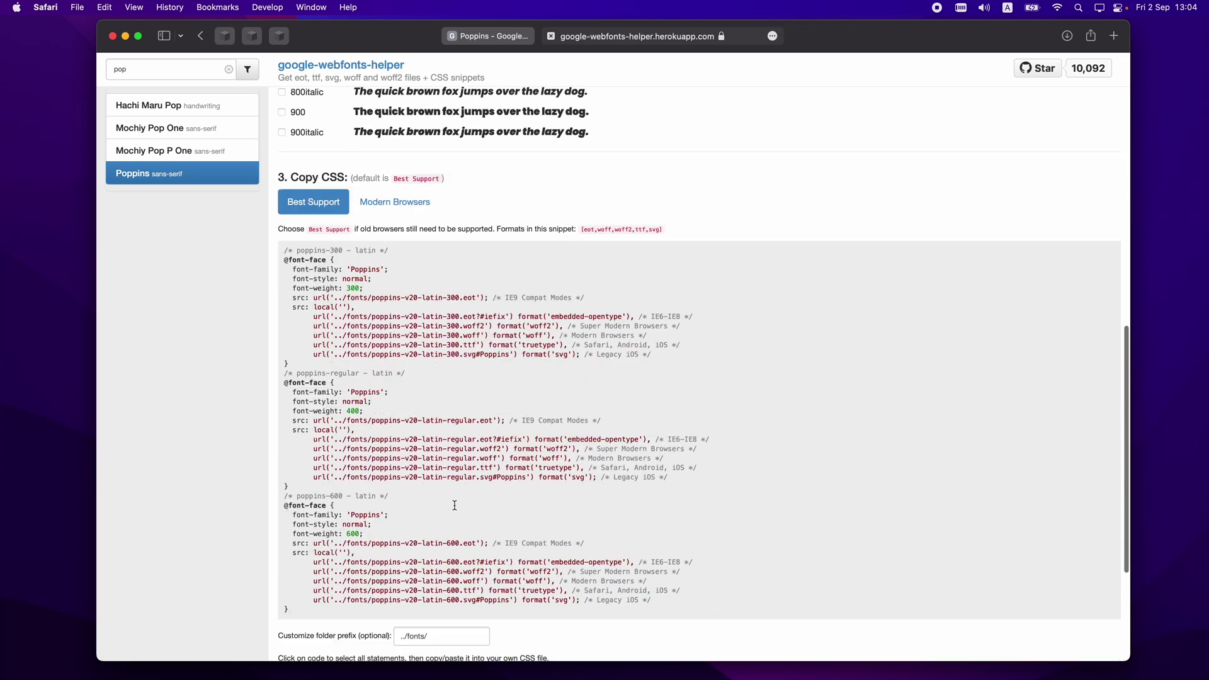
click(332, 545)
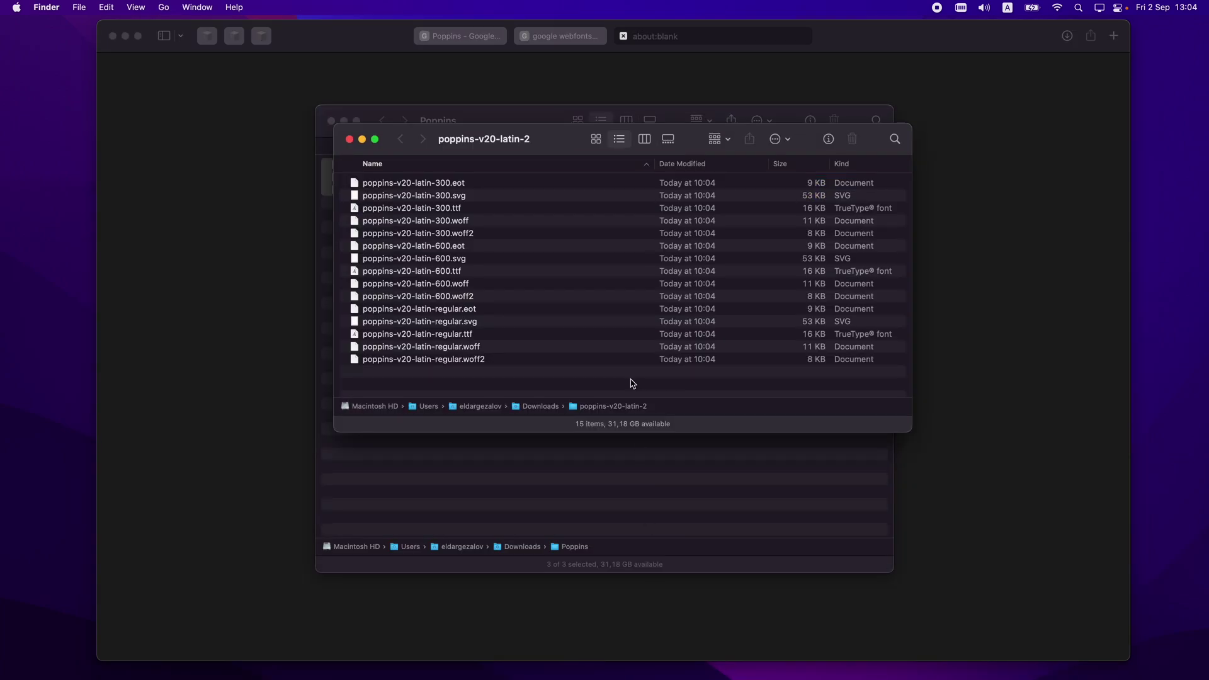
Inspect the 15 downloaded web font files, narrowing to poppins-v20-latin-regular.ttf
drag(448, 381, 444, 163)
click(489, 375)
drag(476, 378, 463, 309)
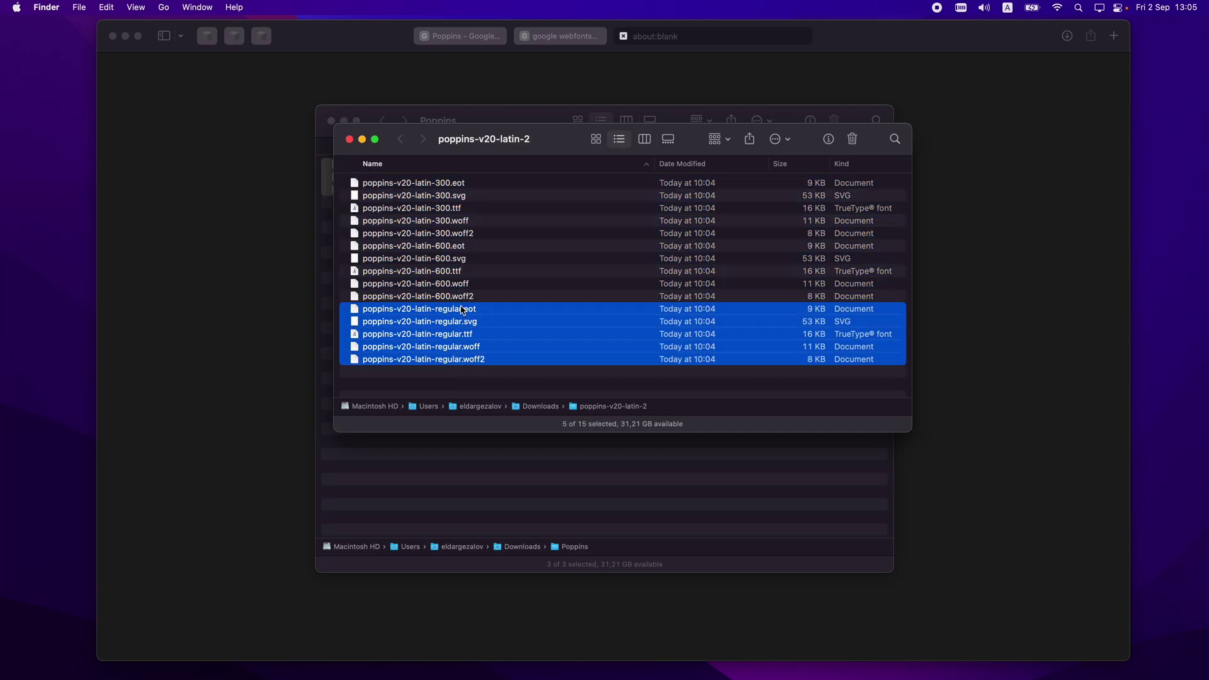
click(502, 335)
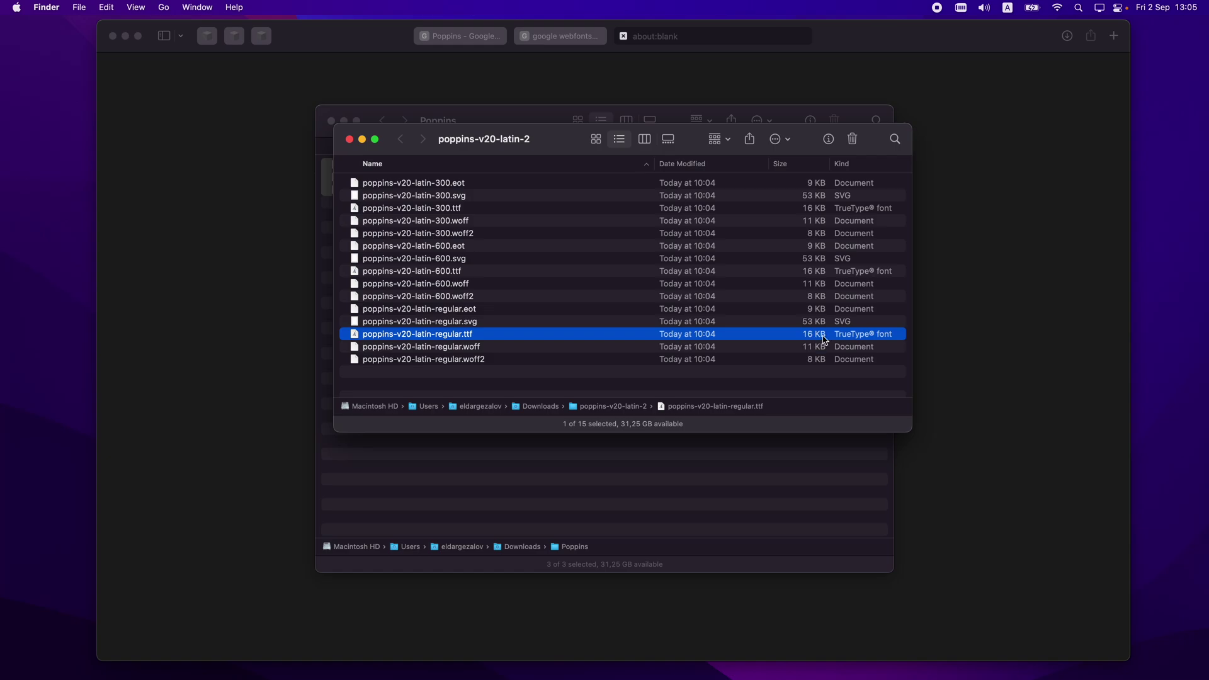
Compare against the original Poppins folder, then bring Safari's blank tab forward
click(717, 533)
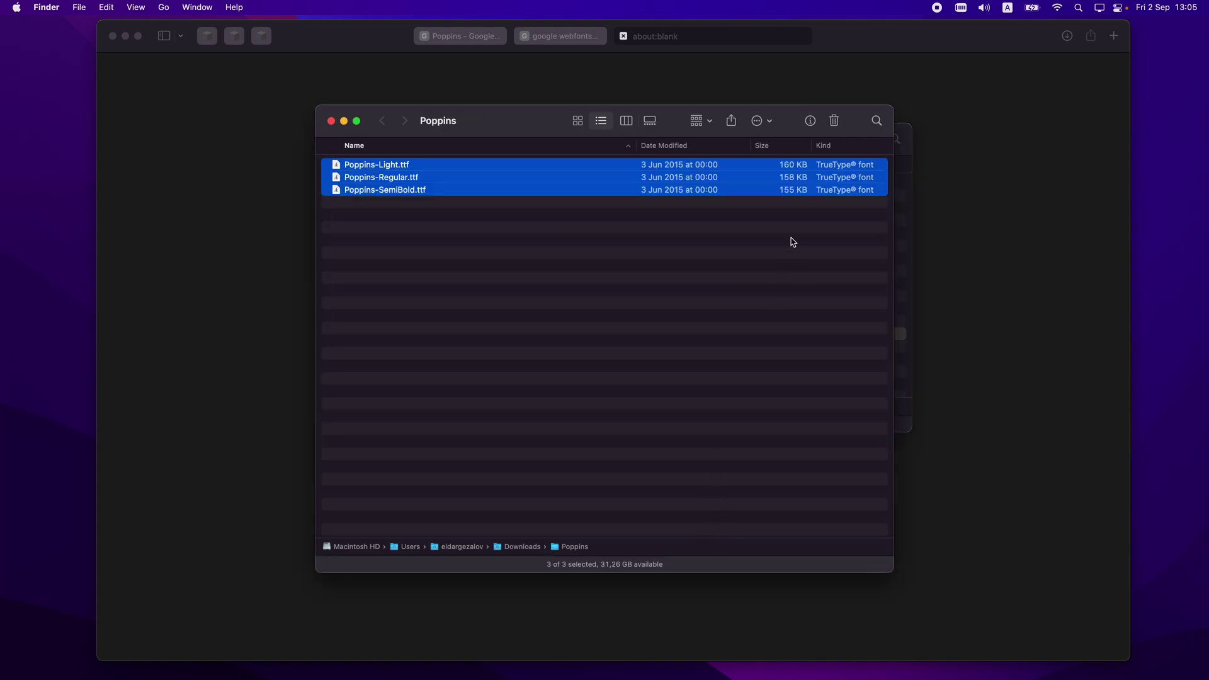
click(909, 280)
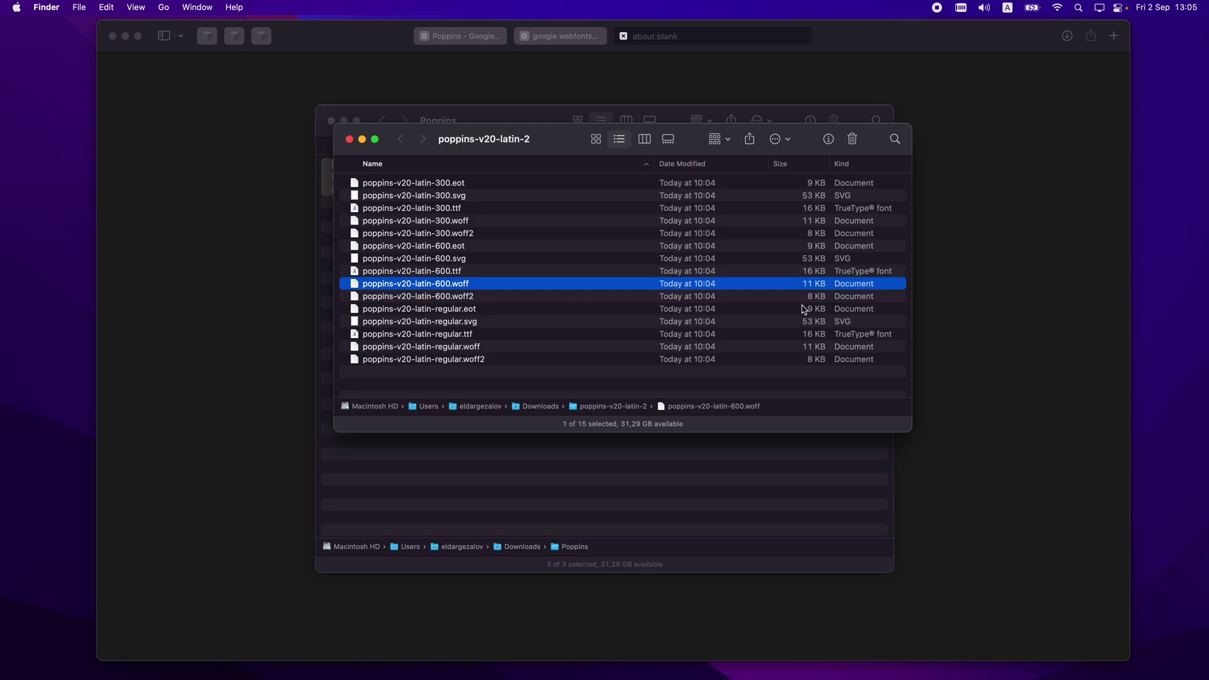
click(575, 374)
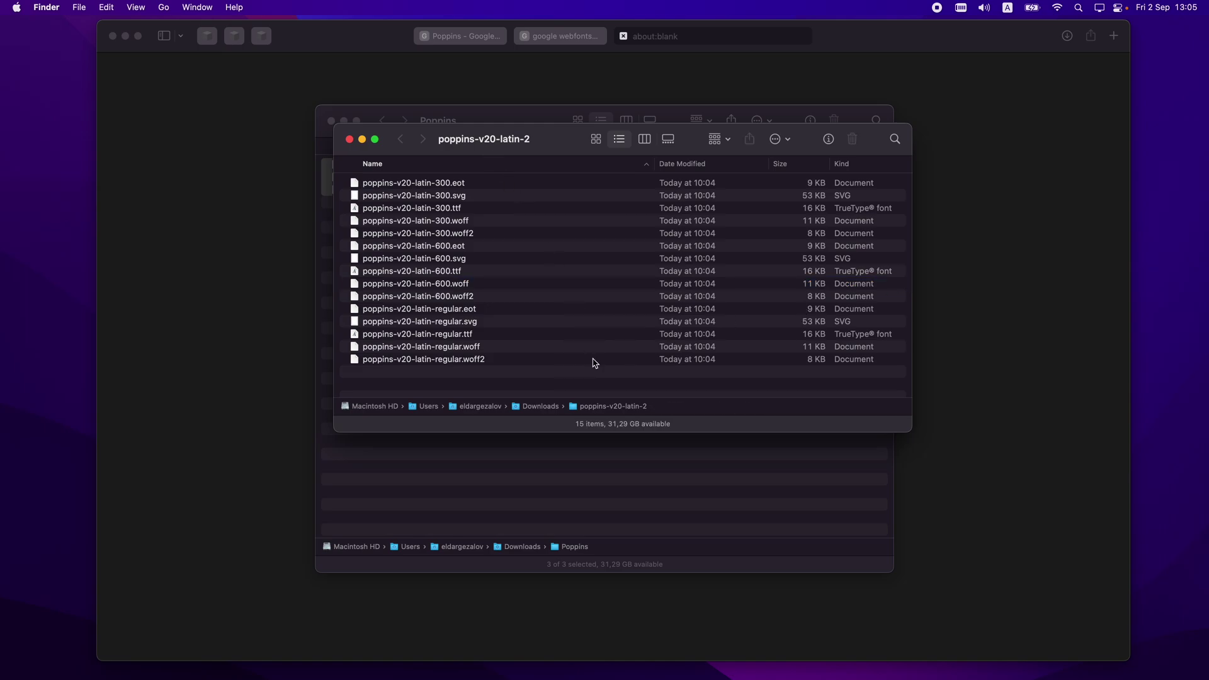
click(693, 42)
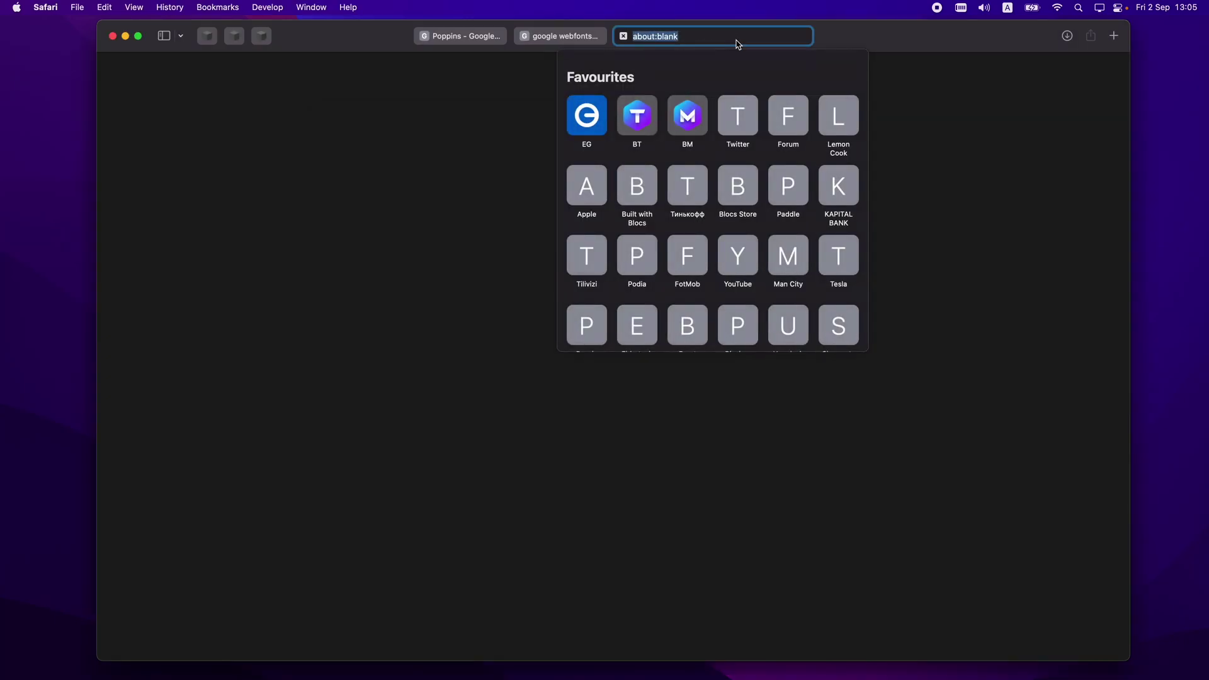
Search Google for 'convert ttf to woff2'
key(BackSpace)
text(g)
key(BackSpace)
key(BackSpace)
text(convert )
text(ttf to )
text(wo)
text(ff2)
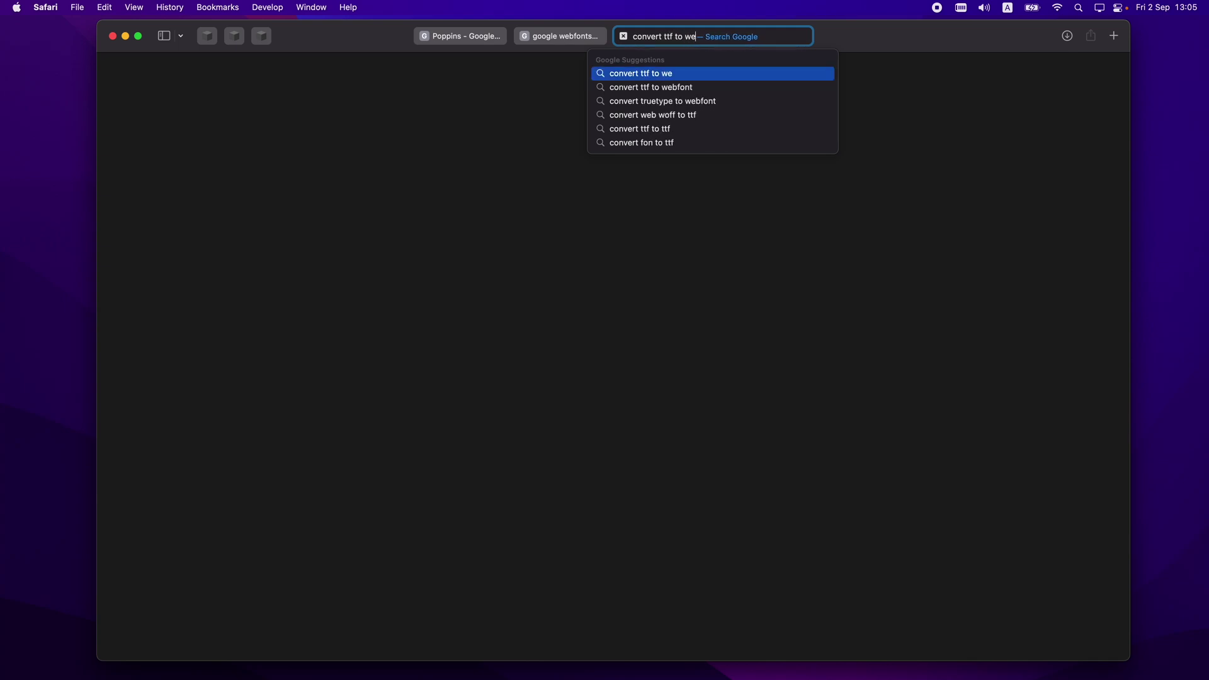
key(Escape)
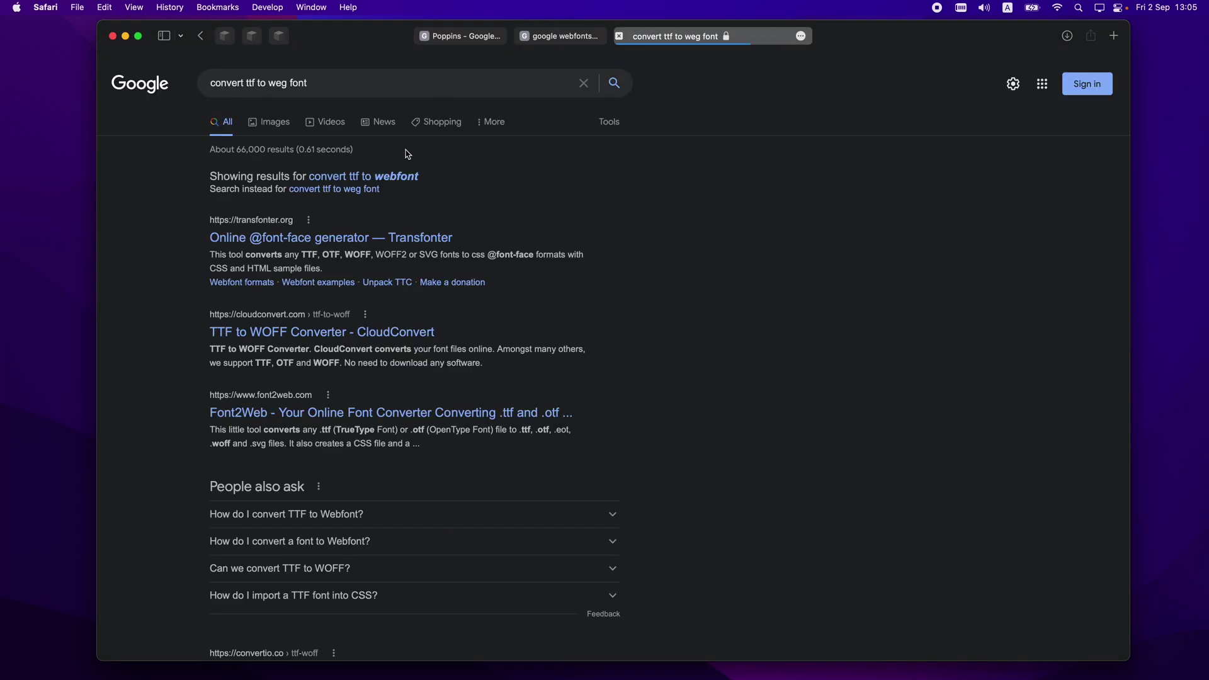
Open the Font2Web and CloudConvert TTF-to-WOFF converters in new tabs and start a CloudConvert file selection
super+click(416, 413)
super+click(371, 343)
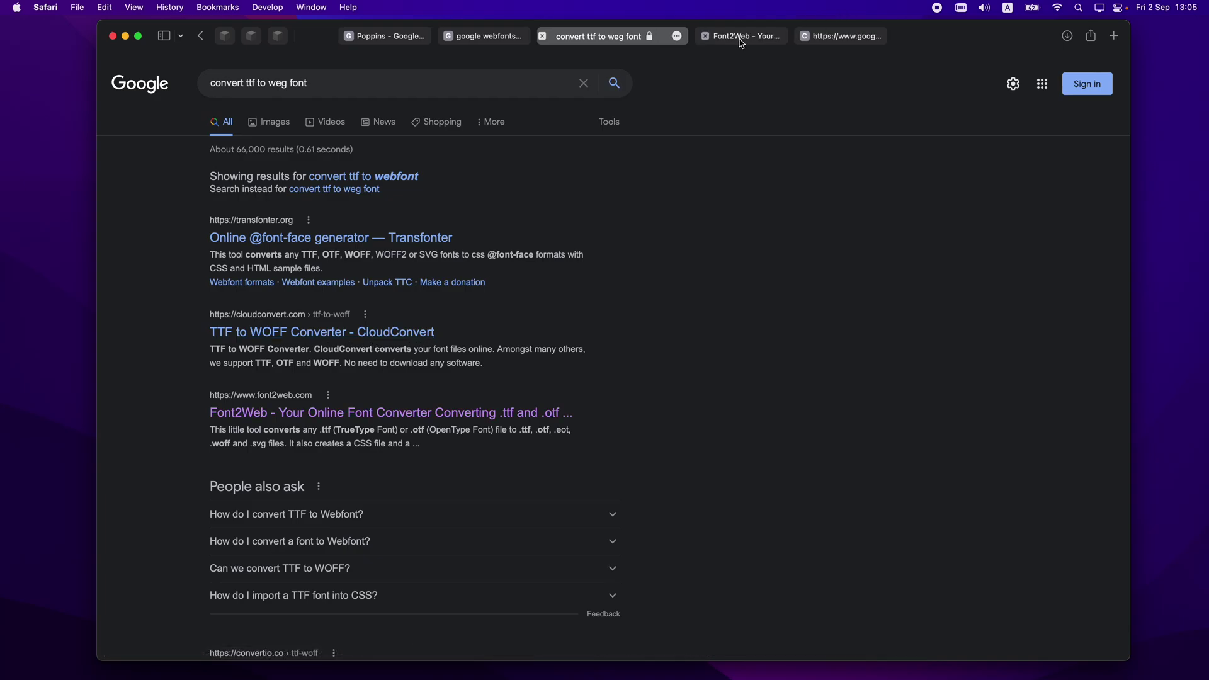
click(744, 37)
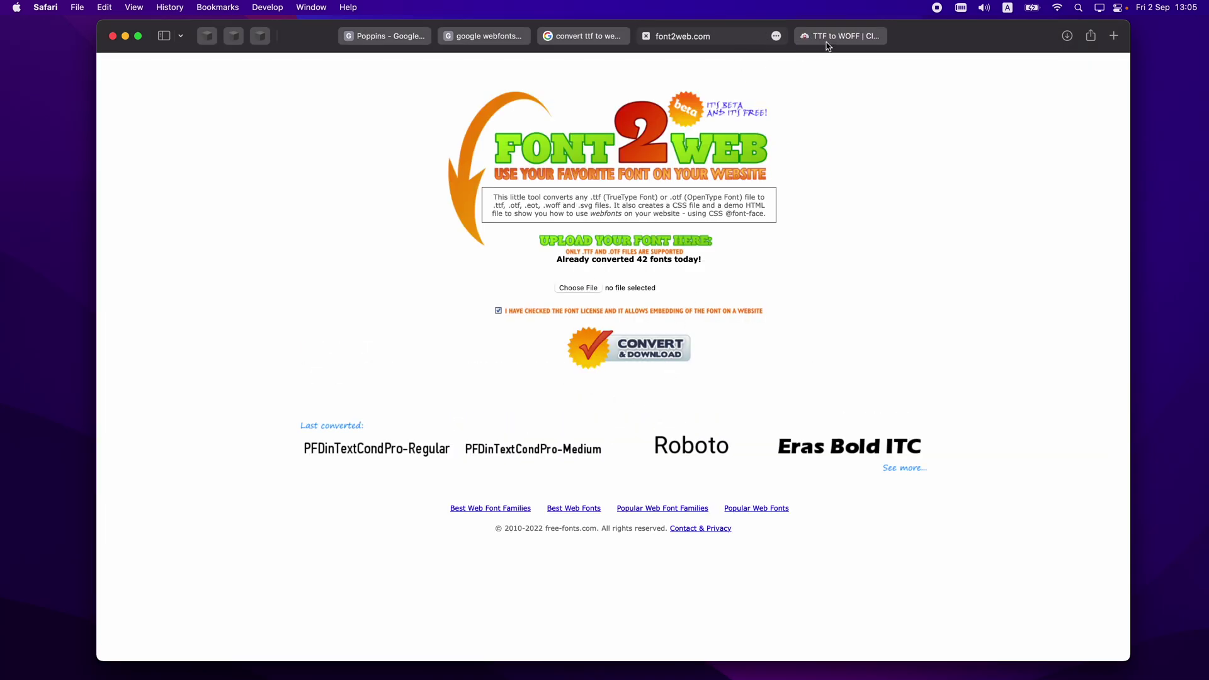
click(827, 43)
click(607, 269)
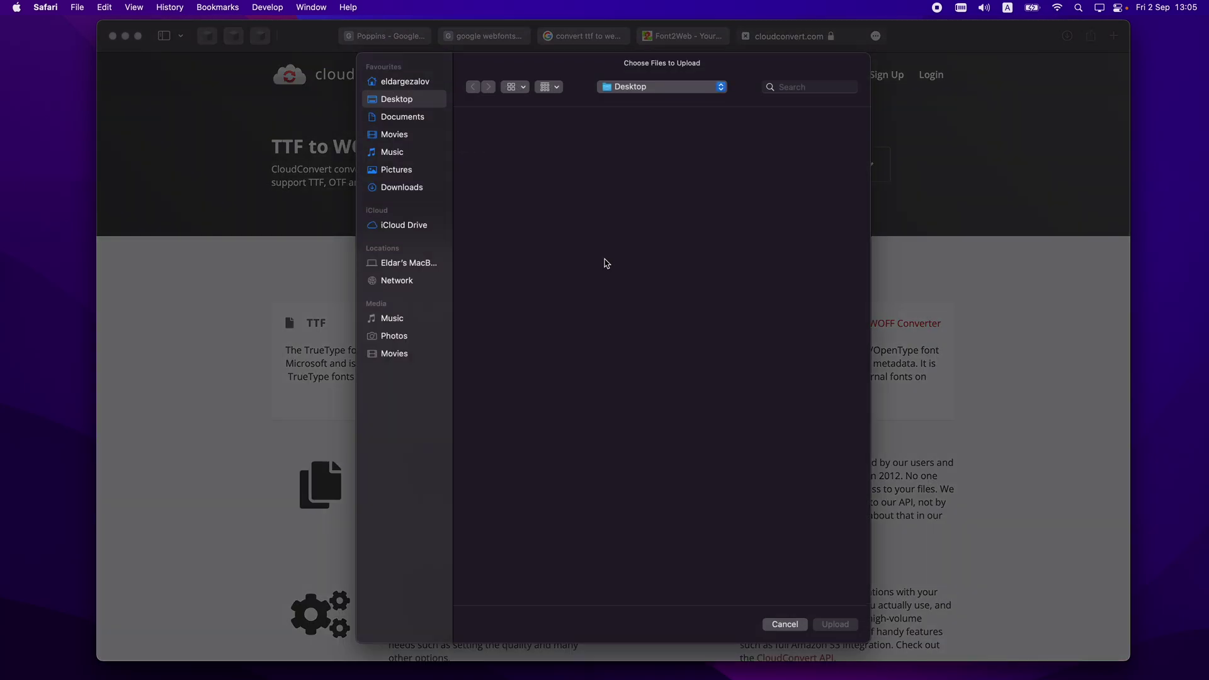
Upload the three Poppins .ttf files from Desktop/Poppins to CloudConvert
click(786, 624)
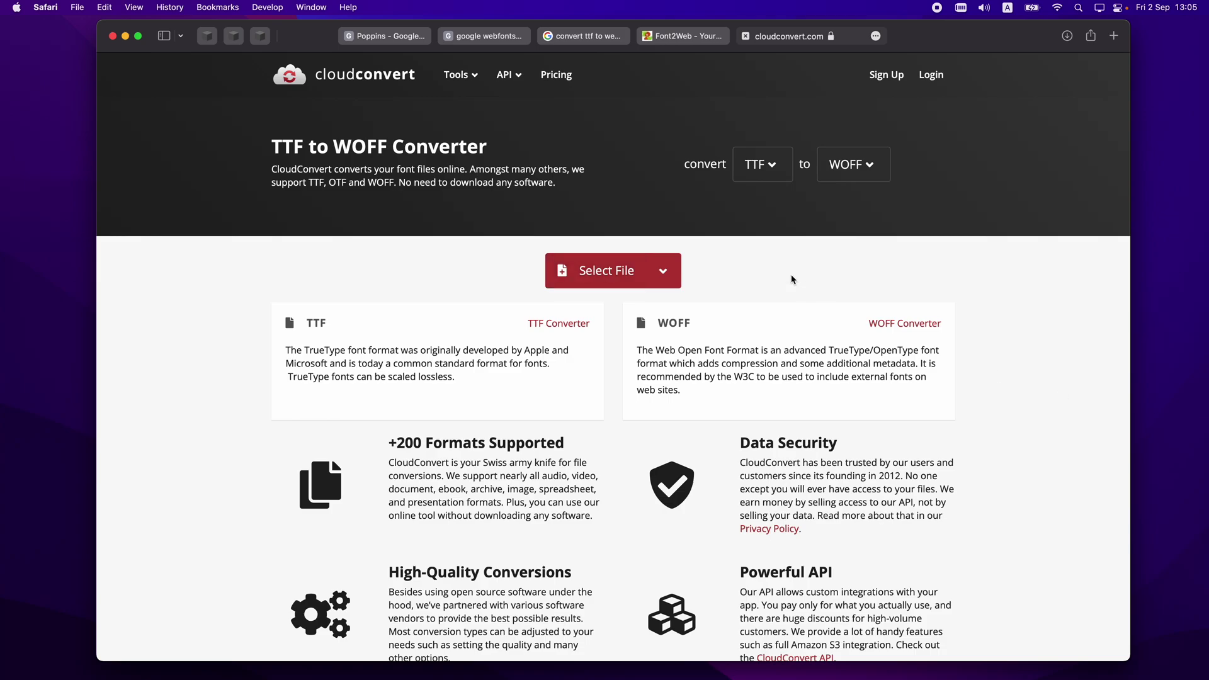
click(604, 276)
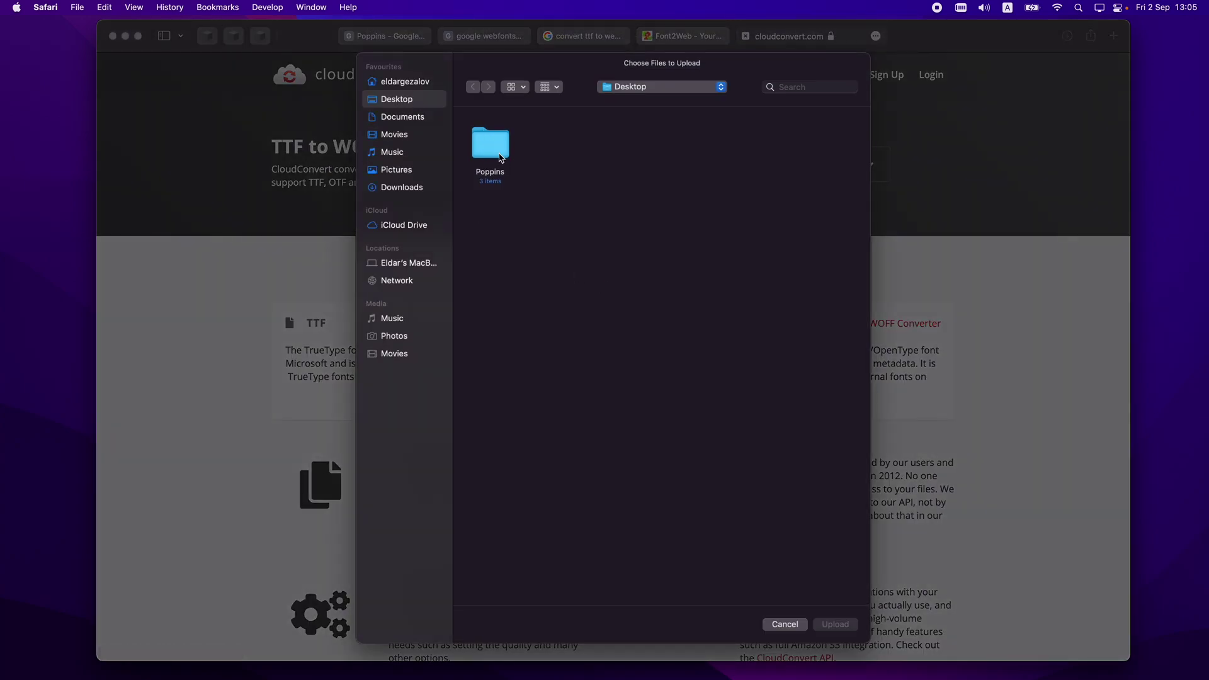
double_click(502, 158)
drag(675, 195, 467, 128)
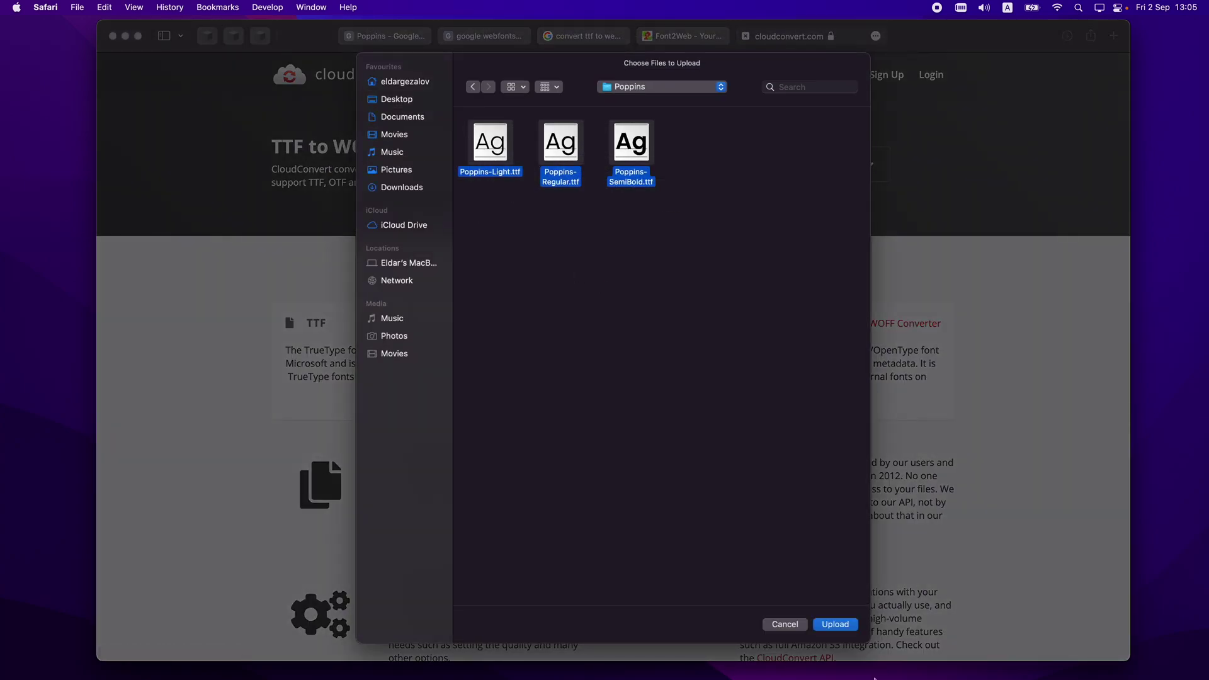
click(836, 625)
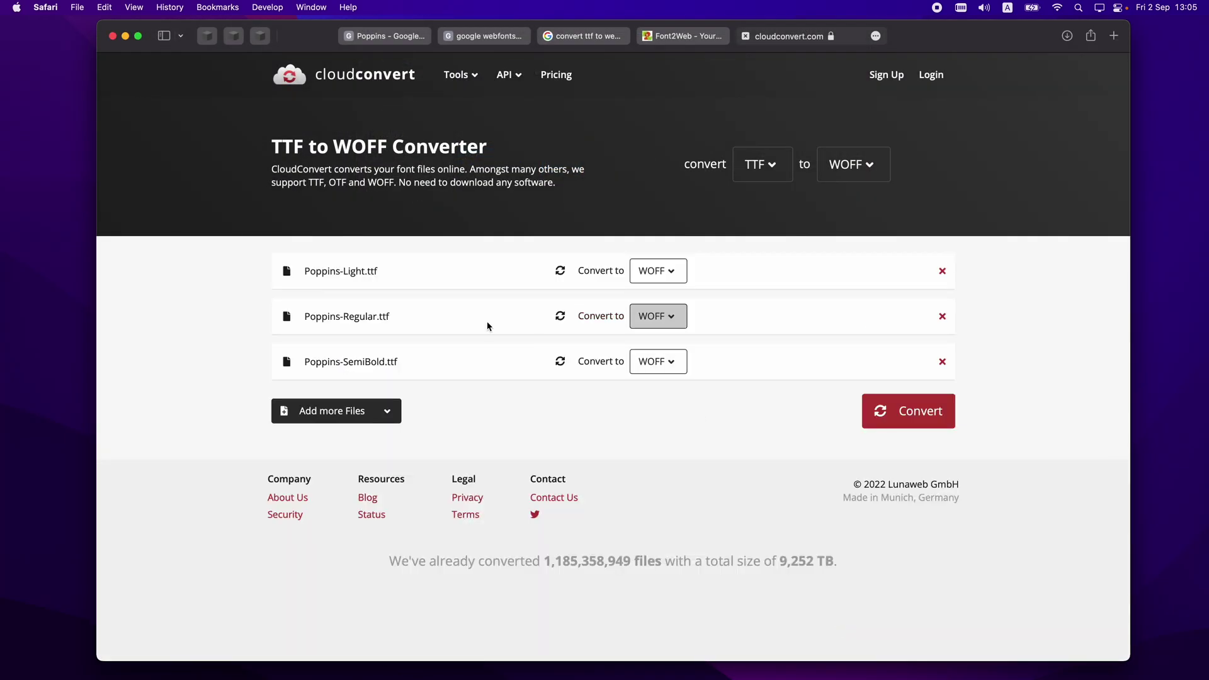
Set Poppins-Light to WOFF2, keep WOFF for Regular and SemiBold, and convert
click(660, 271)
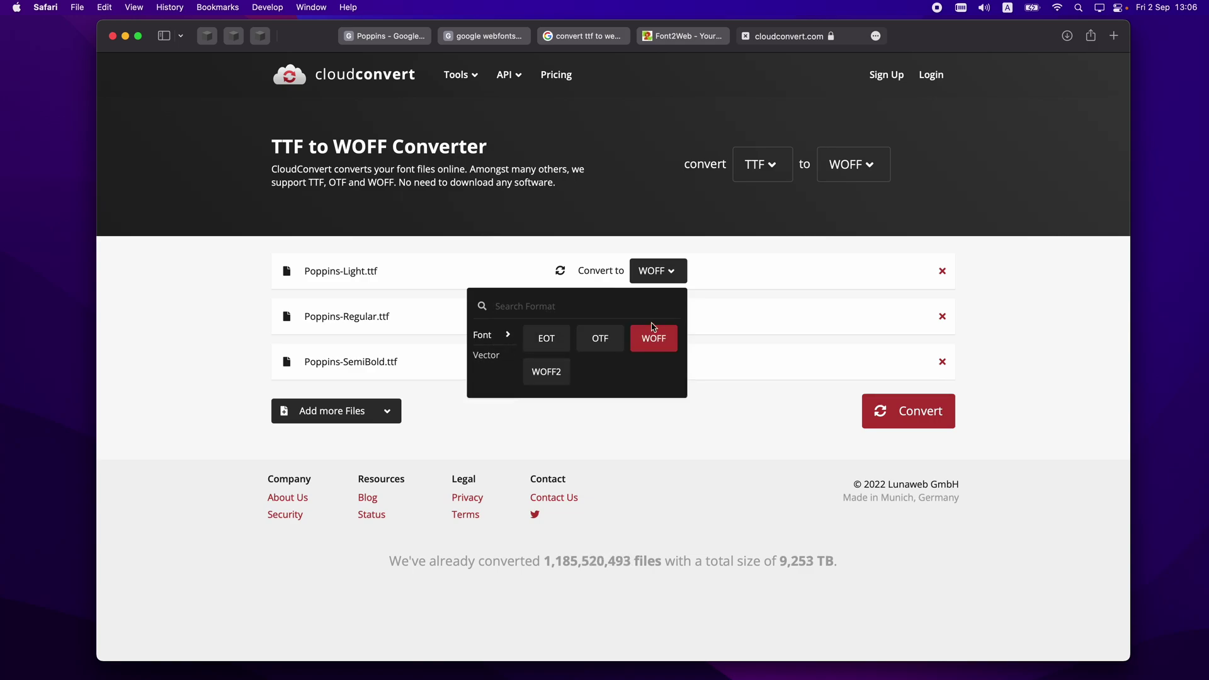
click(666, 347)
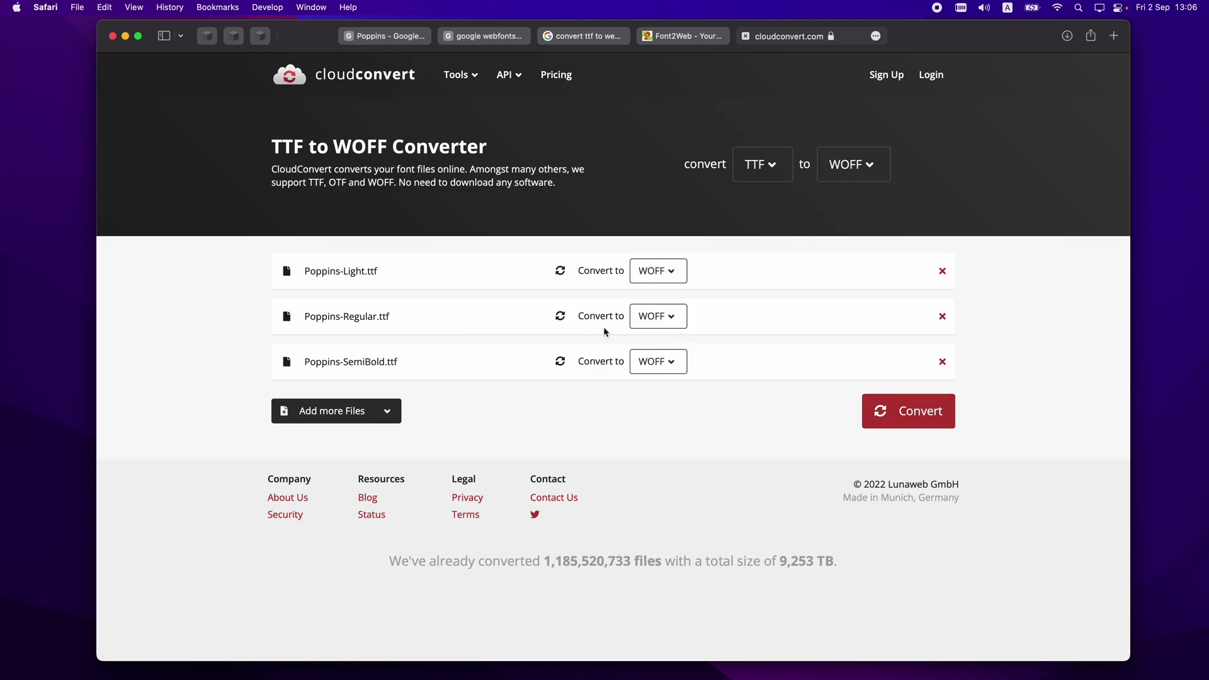
click(674, 269)
click(550, 371)
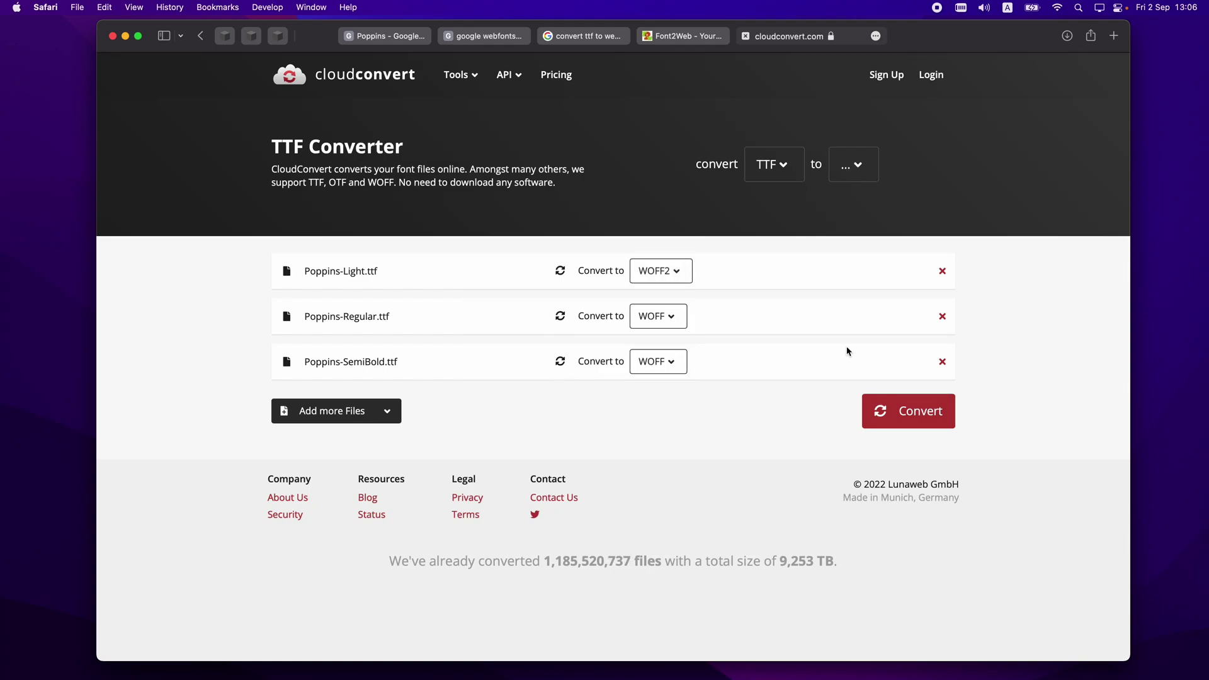
click(931, 409)
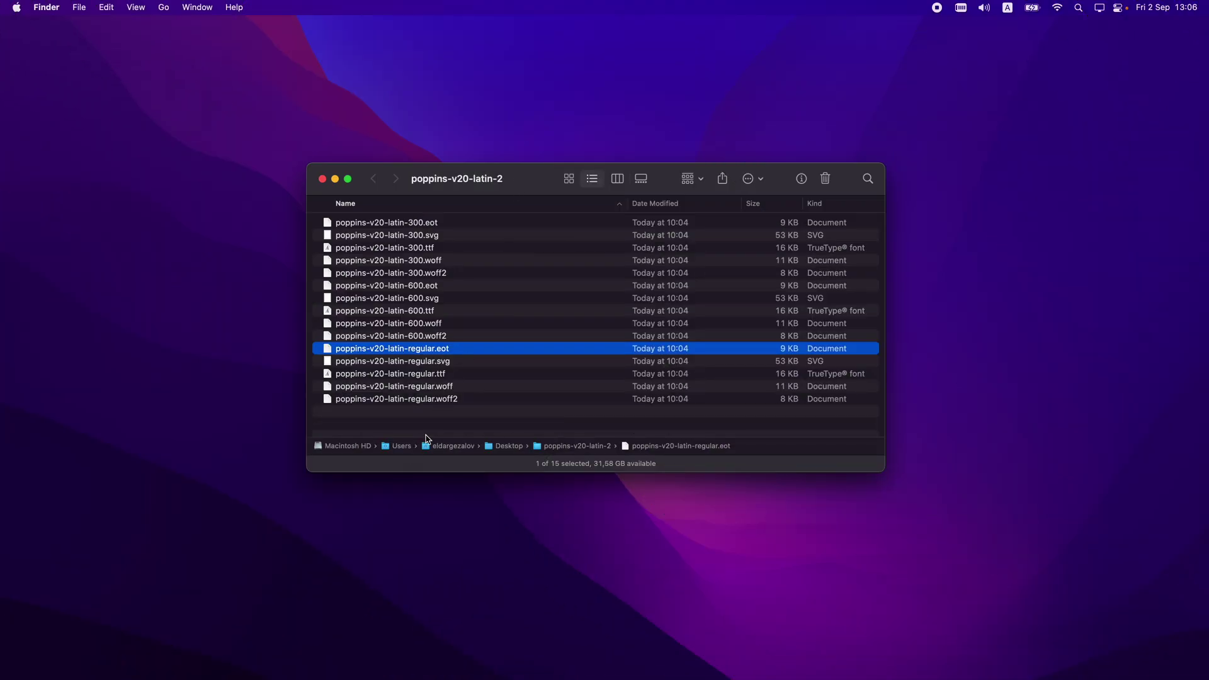
Clear the font file selection and open the Font Manager in Blocs Preferences
click(440, 414)
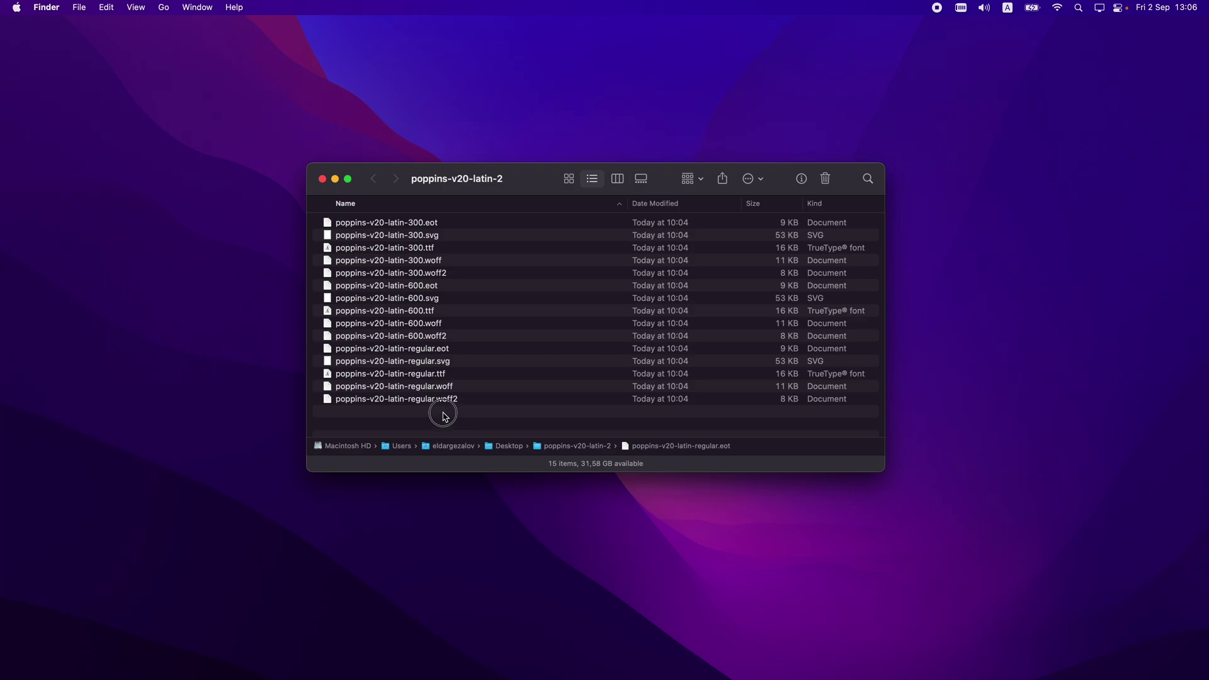
key(super+a)
click(464, 418)
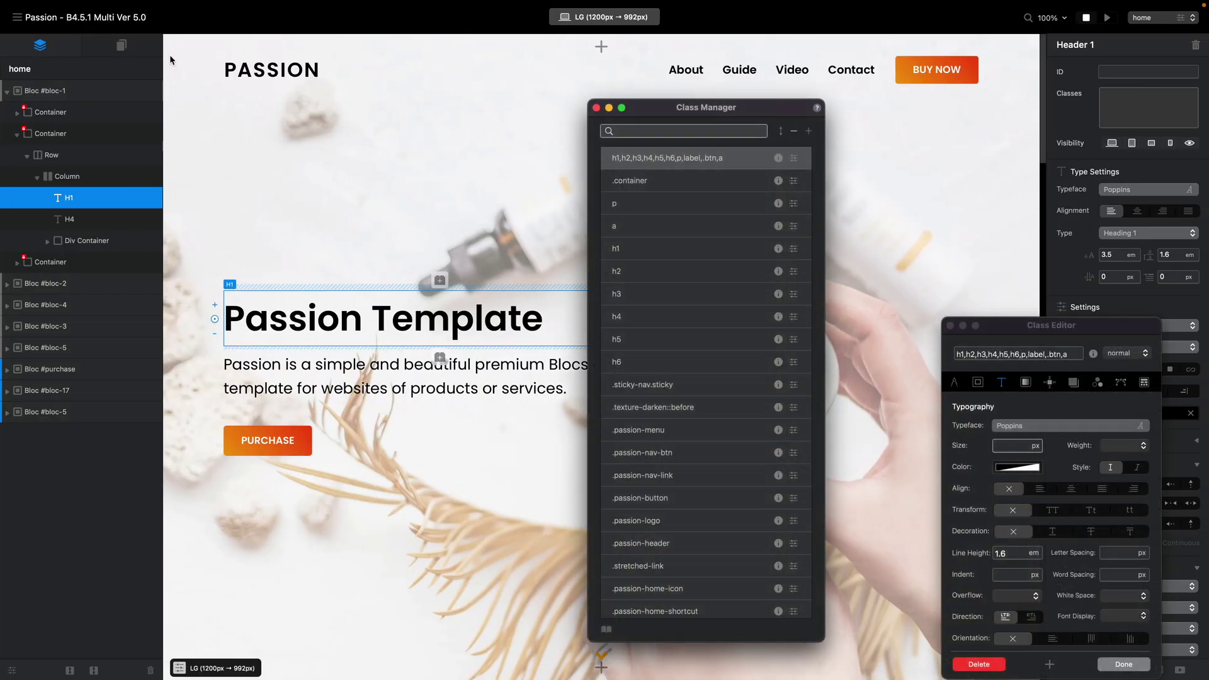
click(44, 2)
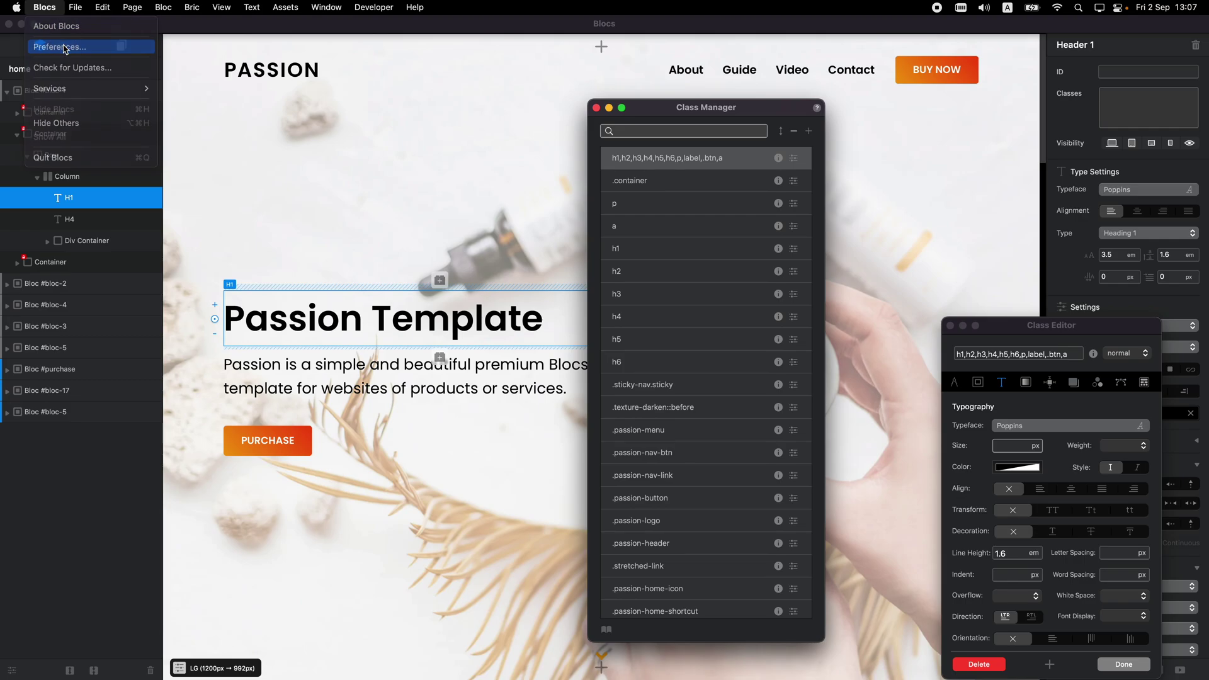
click(59, 35)
click(596, 108)
click(603, 278)
Install the poppins-v20-latin-2 folder as Local Web Fonts, acknowledging each installed notice
click(141, 316)
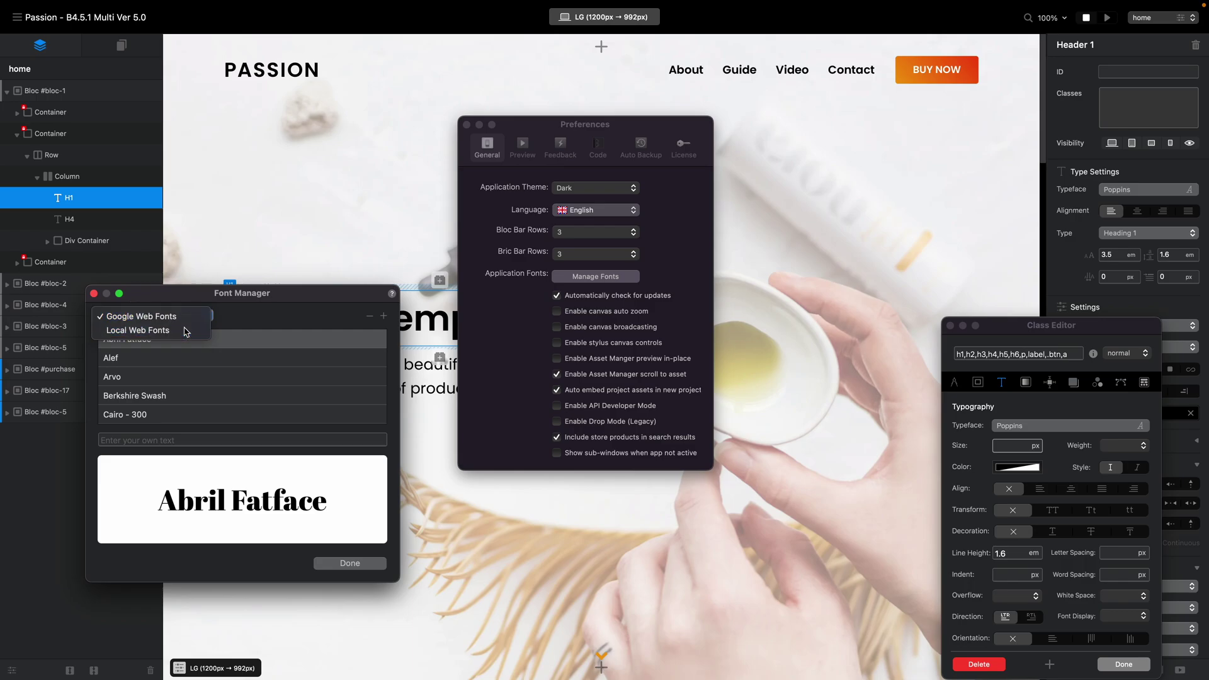
click(186, 332)
click(384, 317)
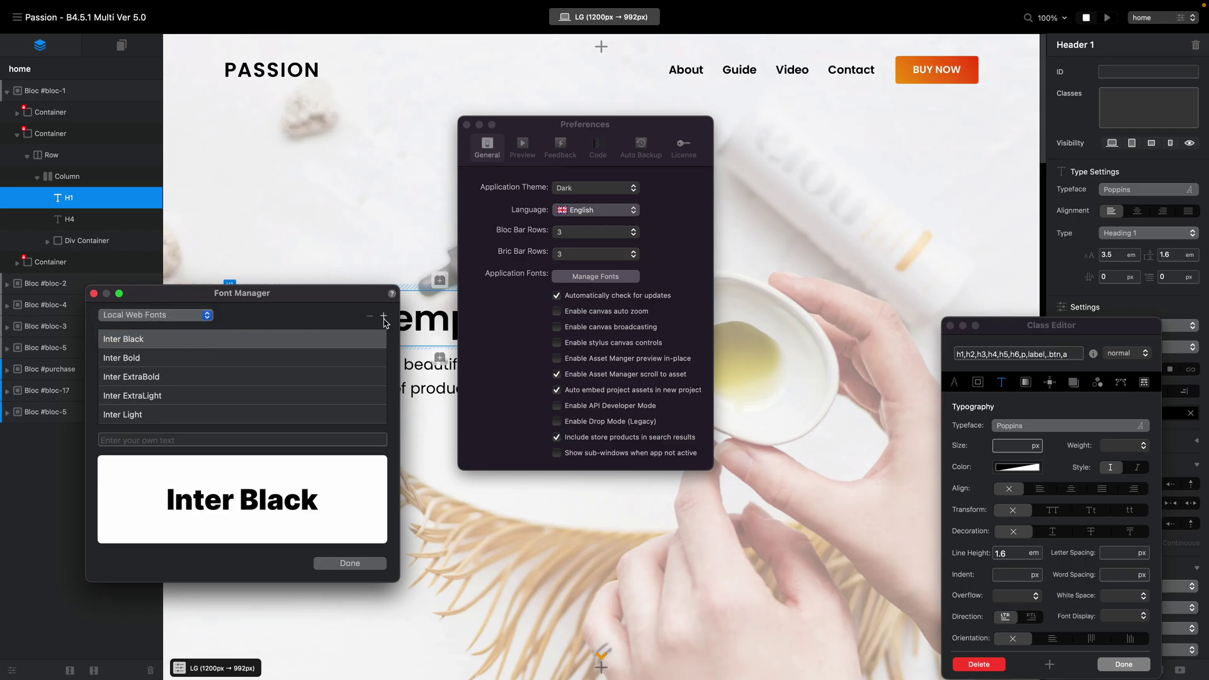
click(568, 200)
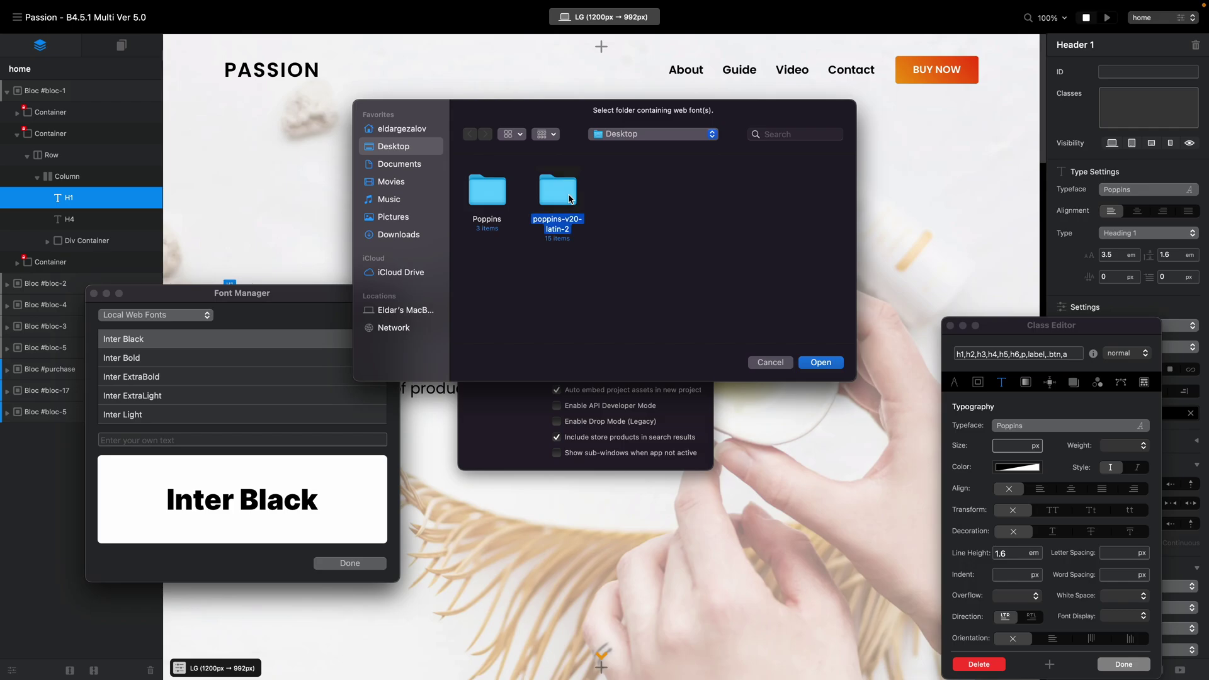
click(822, 361)
click(650, 259)
click(650, 265)
click(650, 264)
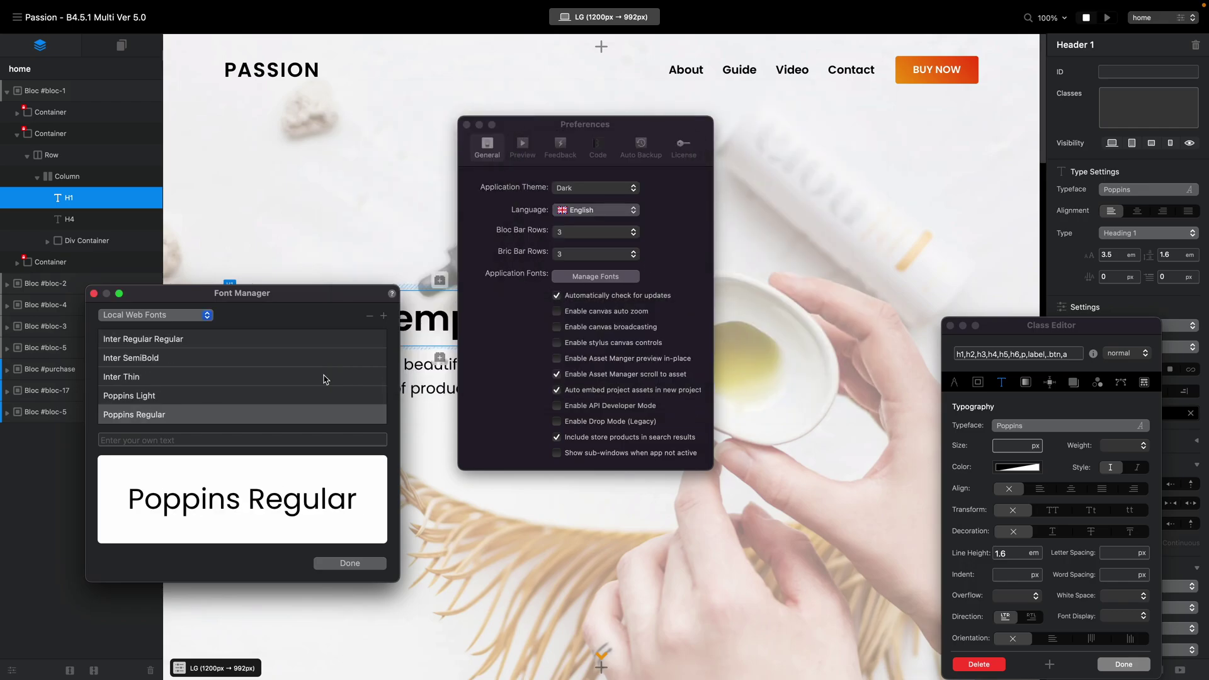
Preview Poppins Light, Regular and SemiBold, then close Font Manager and Preferences
scroll(325, 378, down, 2)
click(150, 378)
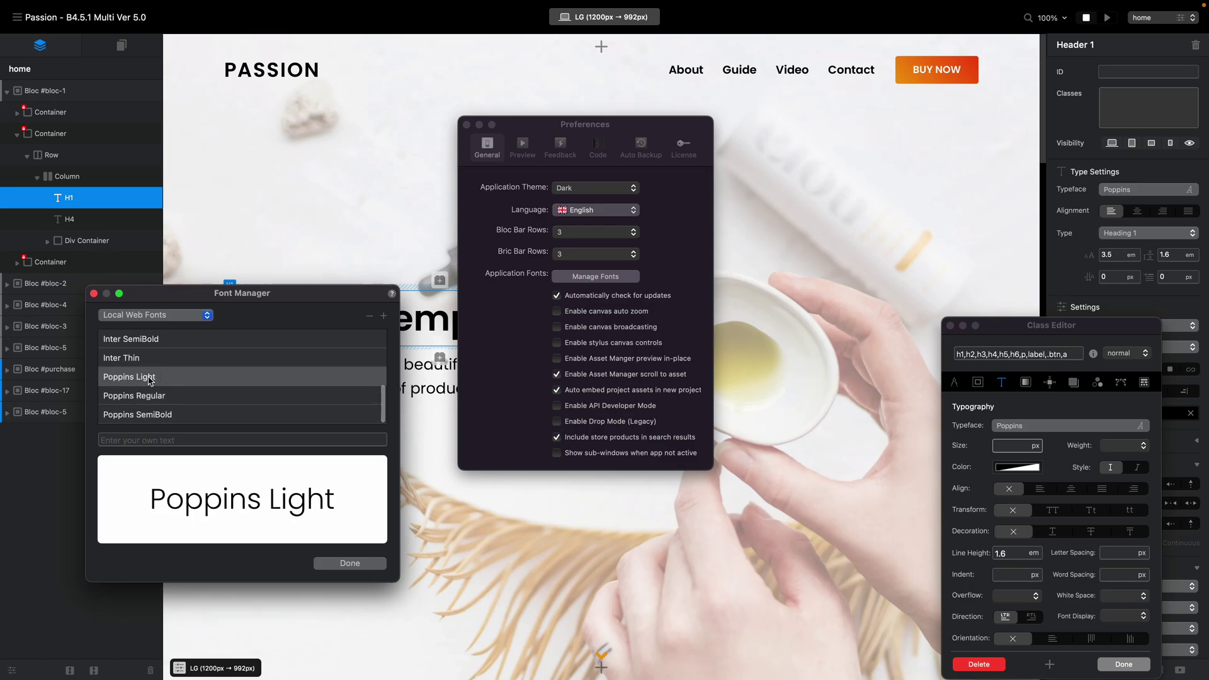
click(168, 396)
click(193, 416)
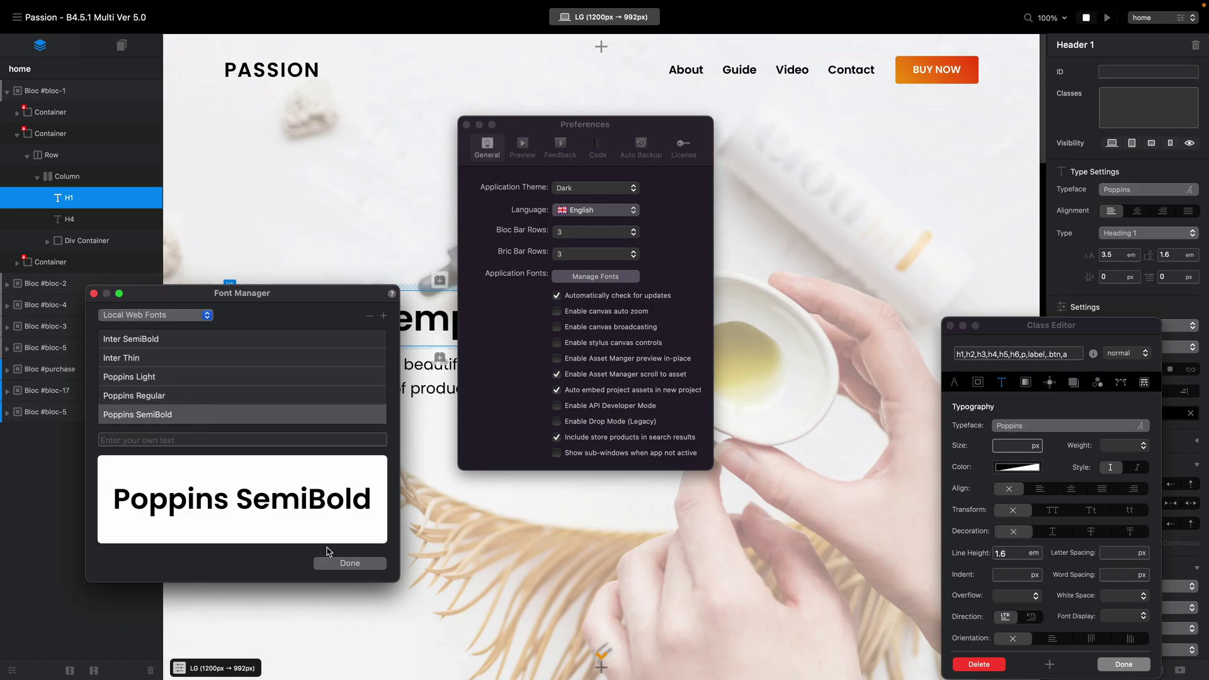
click(191, 391)
click(208, 378)
click(218, 396)
click(221, 413)
click(350, 563)
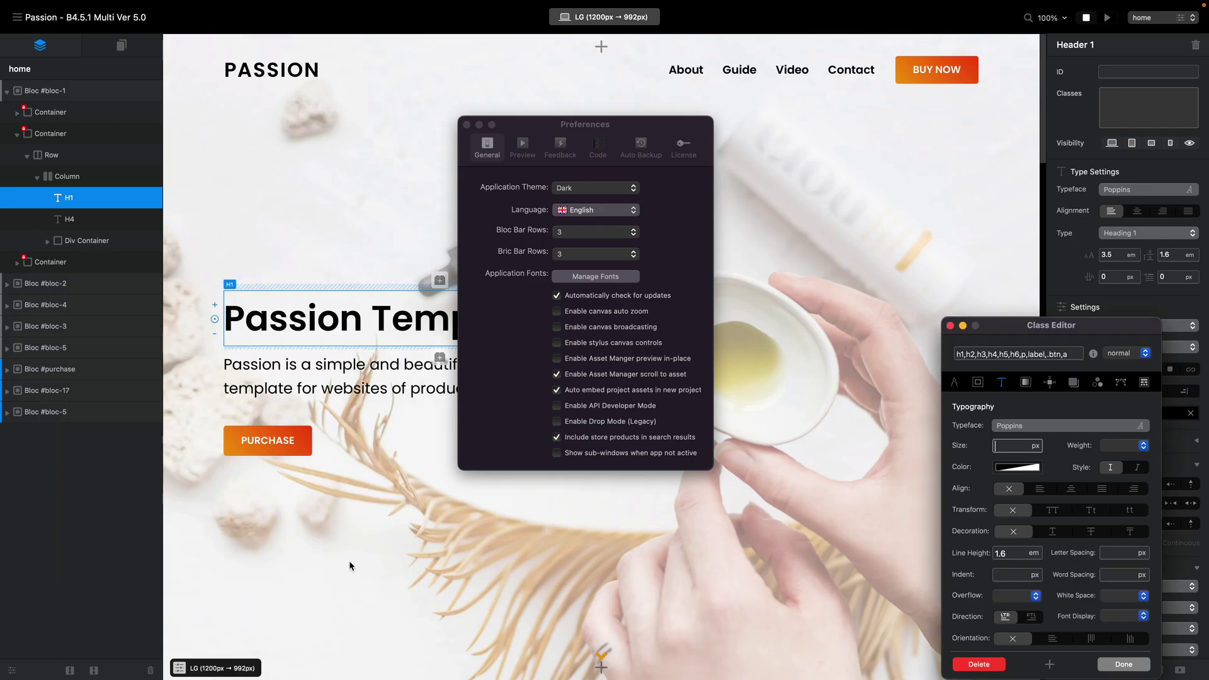
click(467, 125)
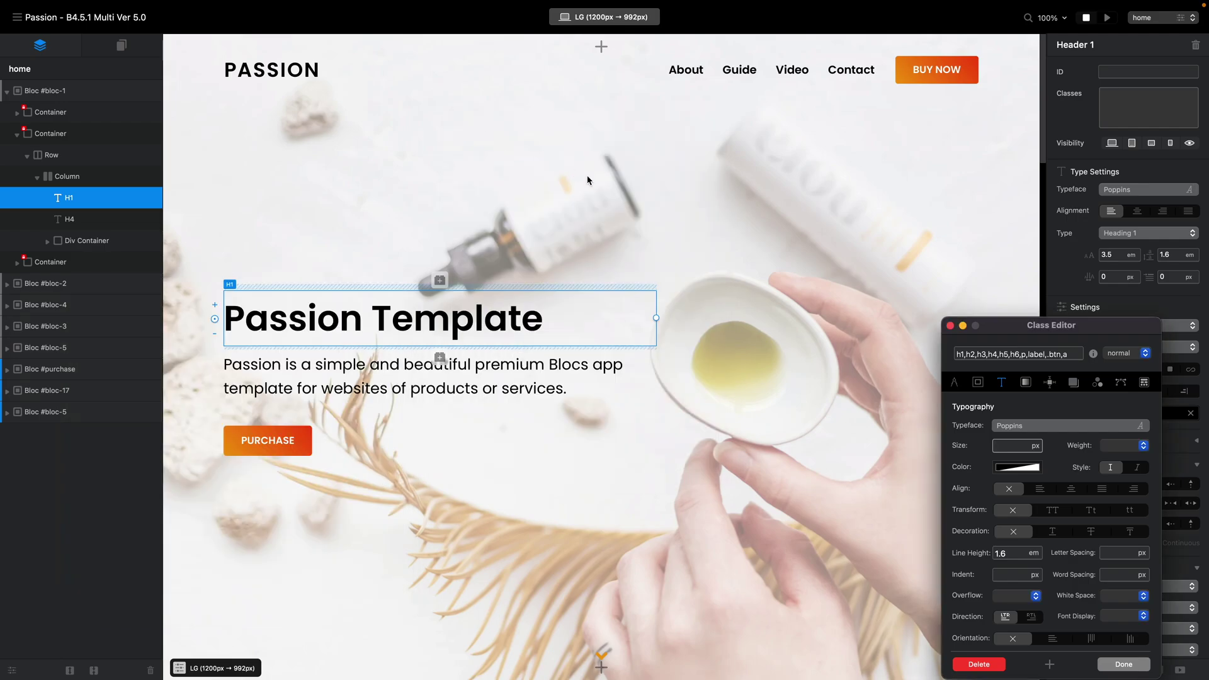
click(594, 183)
Reopen Passion - B4.5.1 Multi Ver 5.0 from recent projects and select the Passion Template heading
key(ctrl+Left)
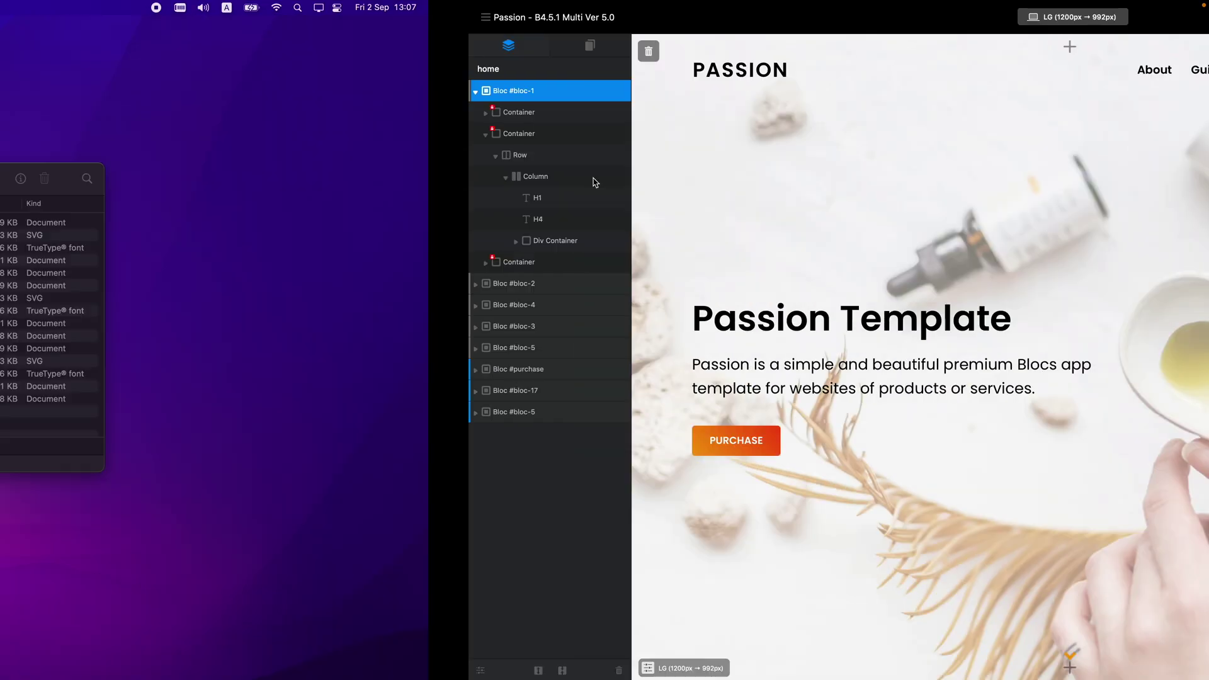
key(ctrl+Right)
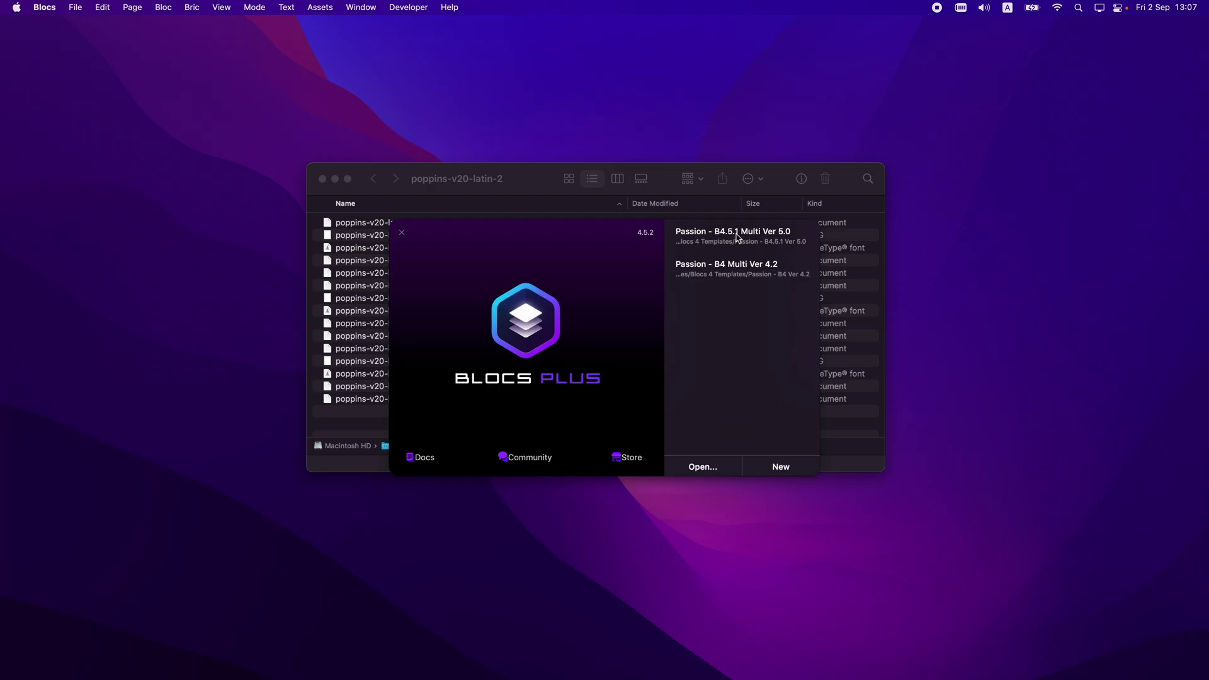
double_click(738, 237)
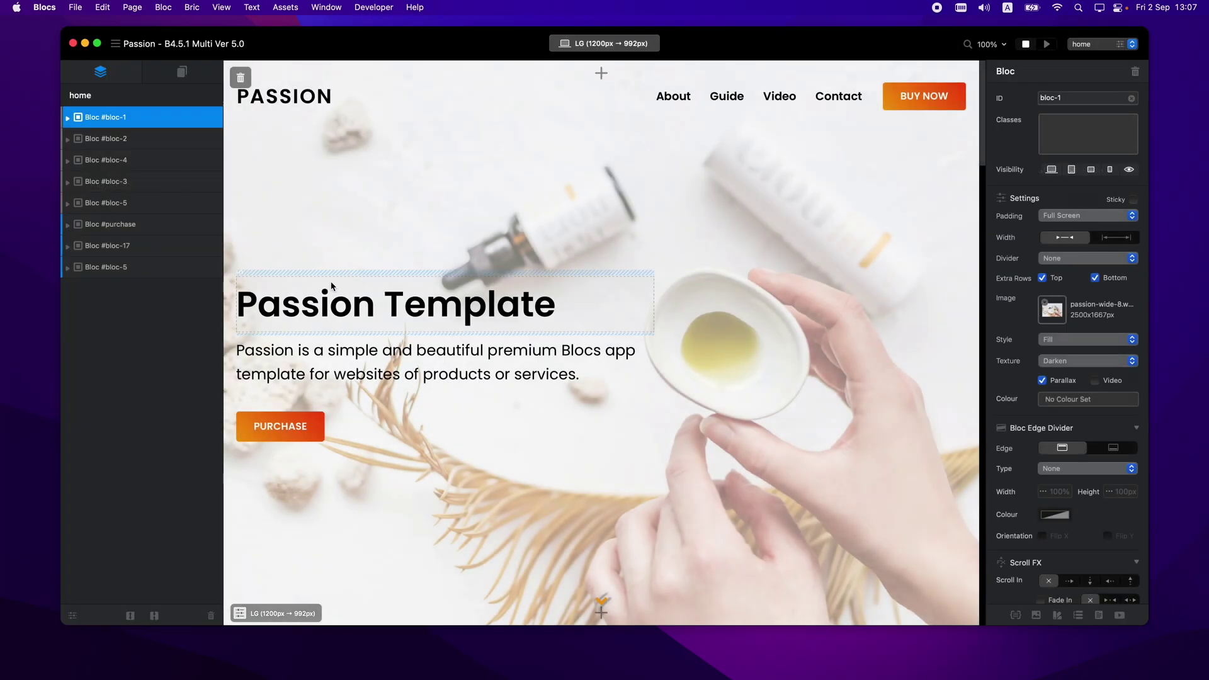
click(359, 291)
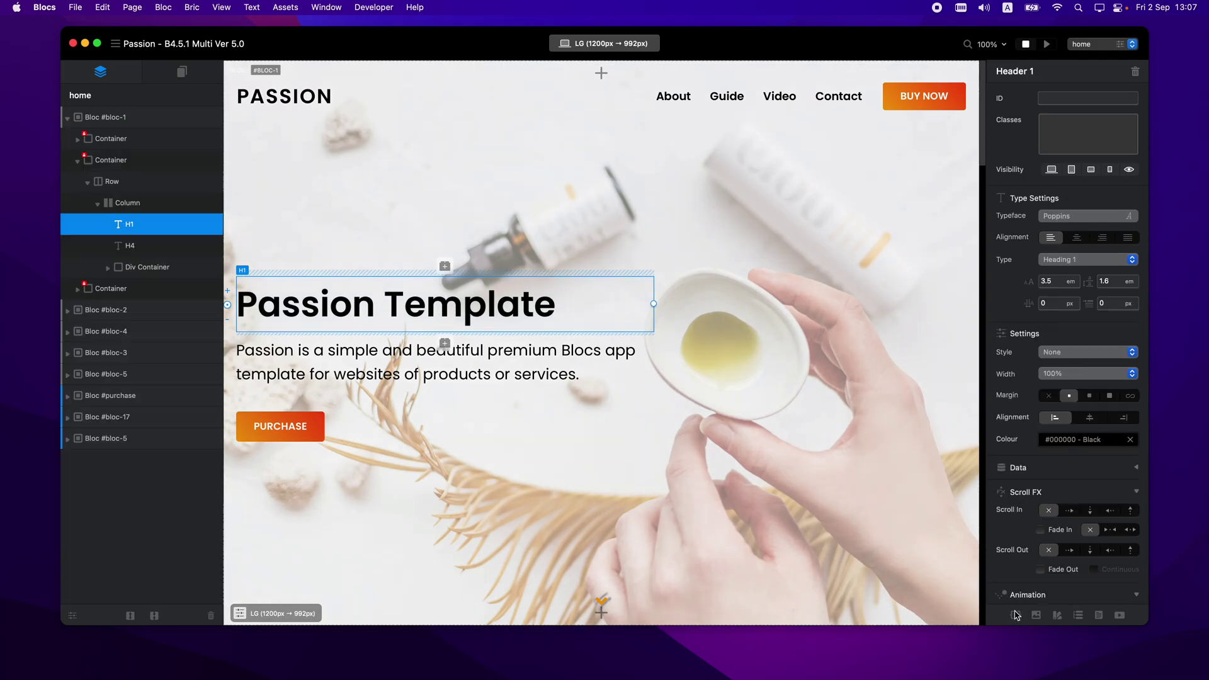
Set the h1–h6, p, label, .btn, a class typeface to Poppins-Regular in full-screen Class Editor
click(1016, 615)
click(96, 44)
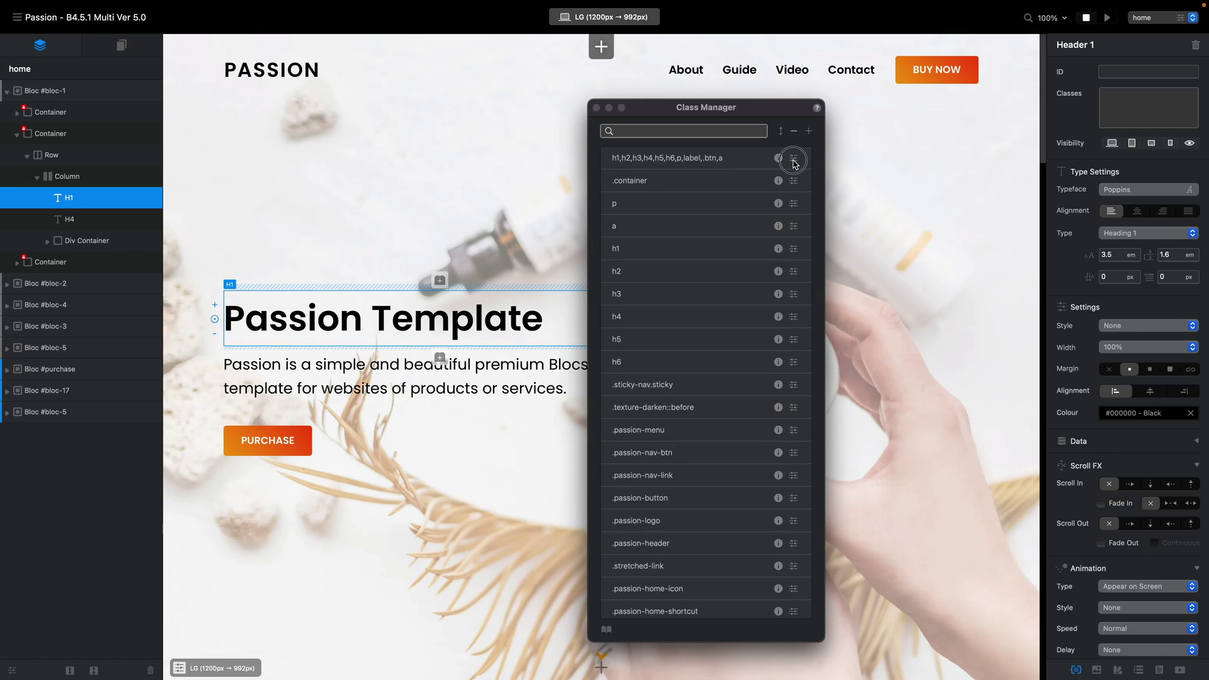
click(795, 162)
drag(1094, 344, 701, 202)
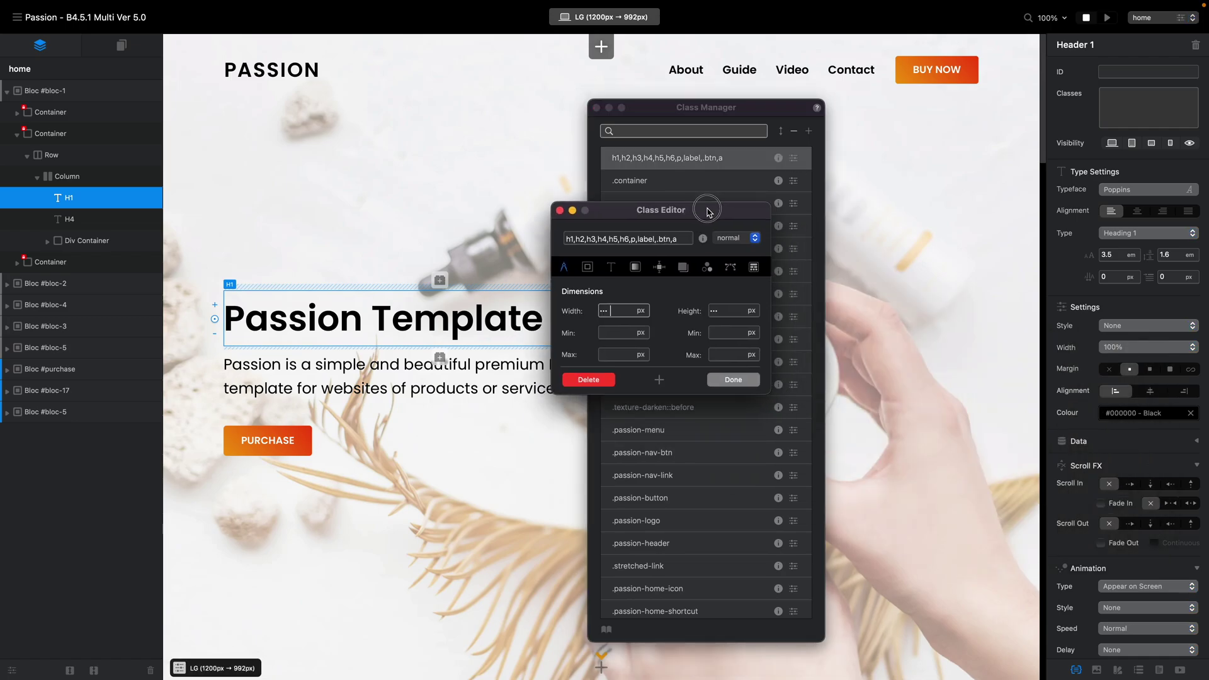
click(612, 269)
click(646, 310)
scroll(674, 381, up, 2)
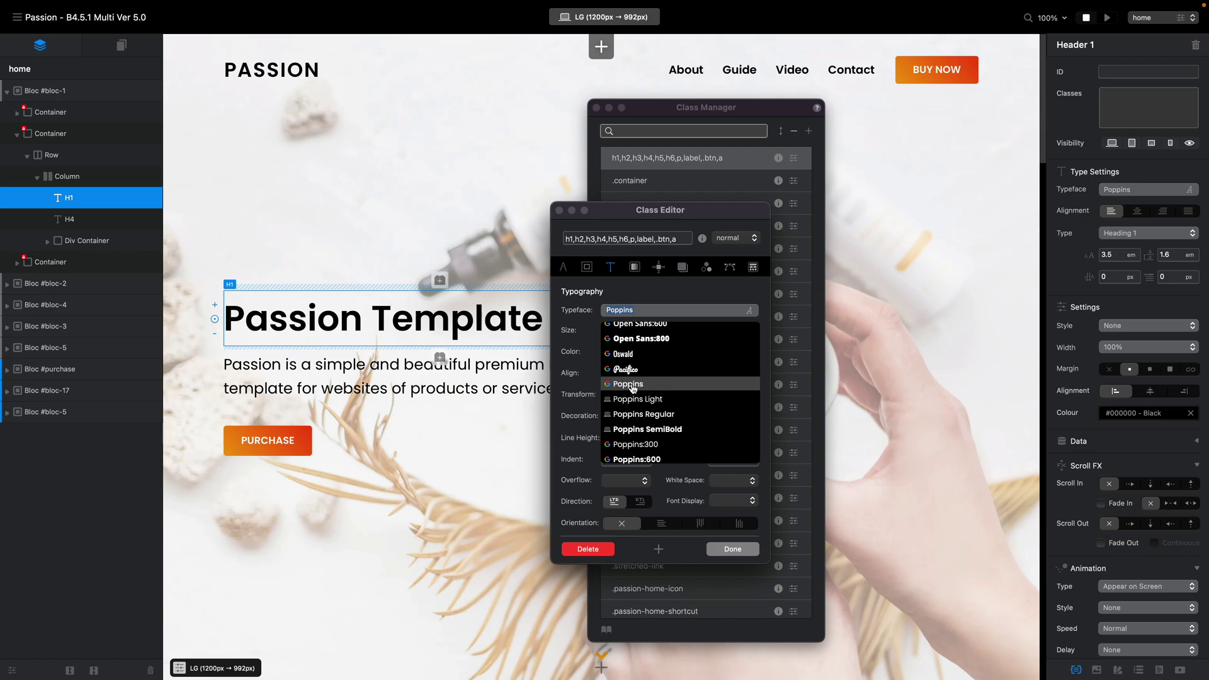
scroll(633, 388, down, 1)
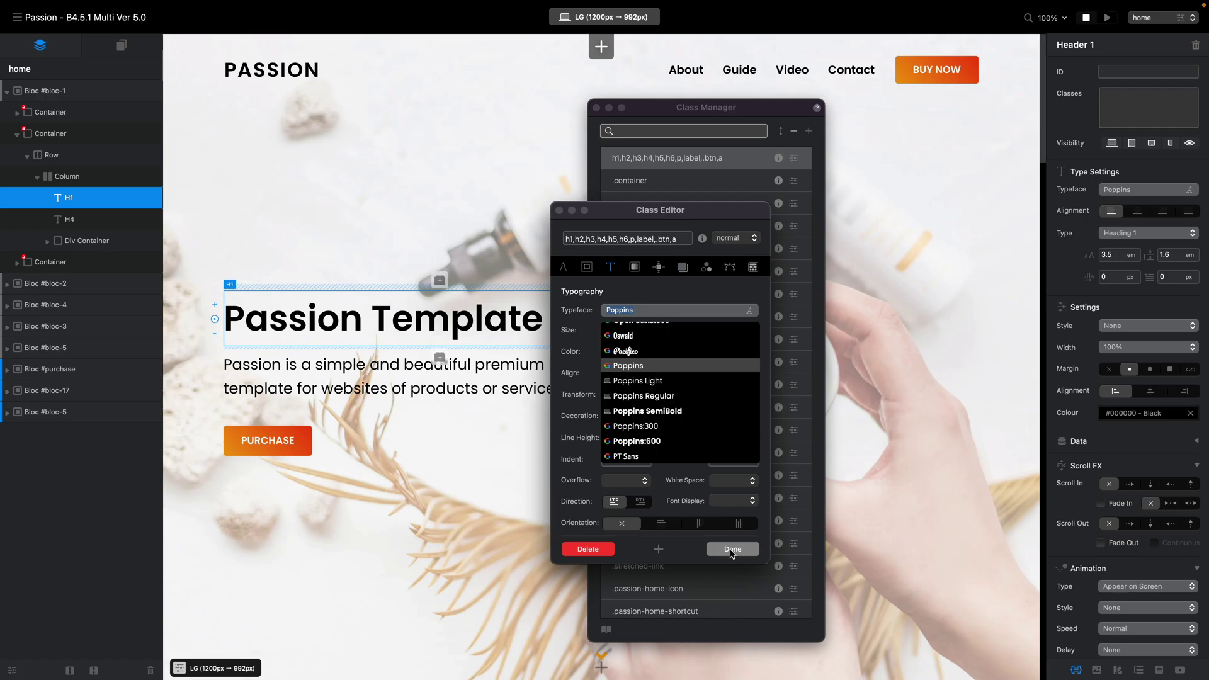
click(668, 398)
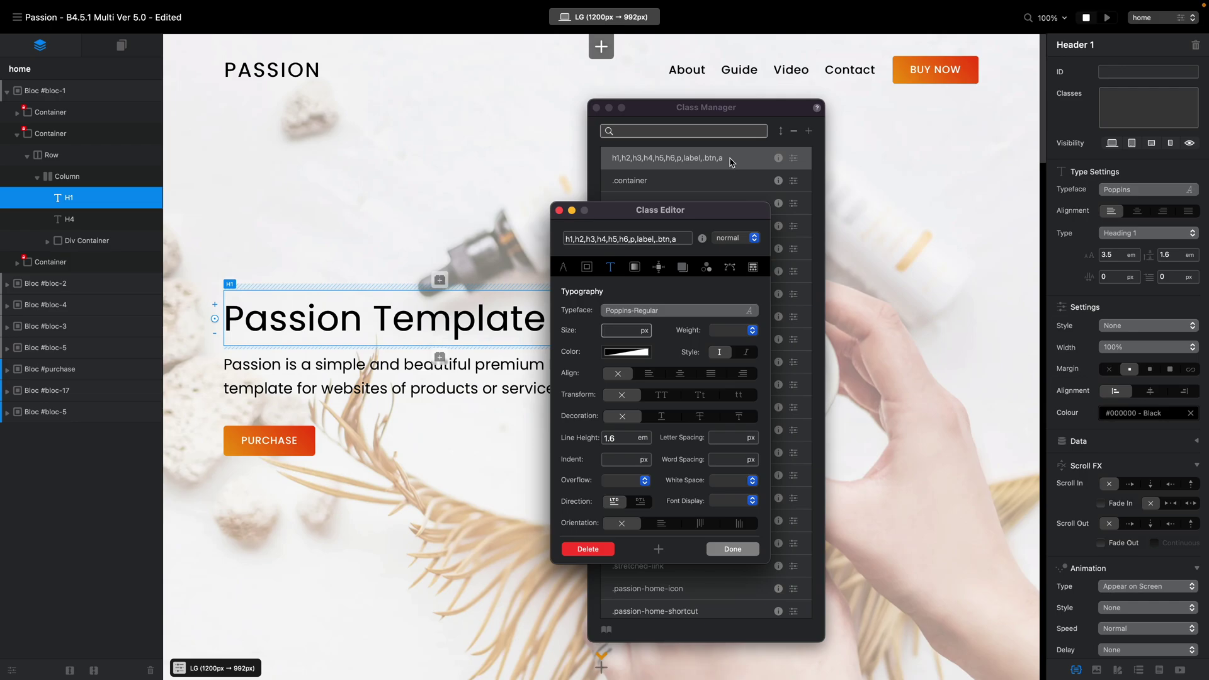
drag(716, 218, 510, 213)
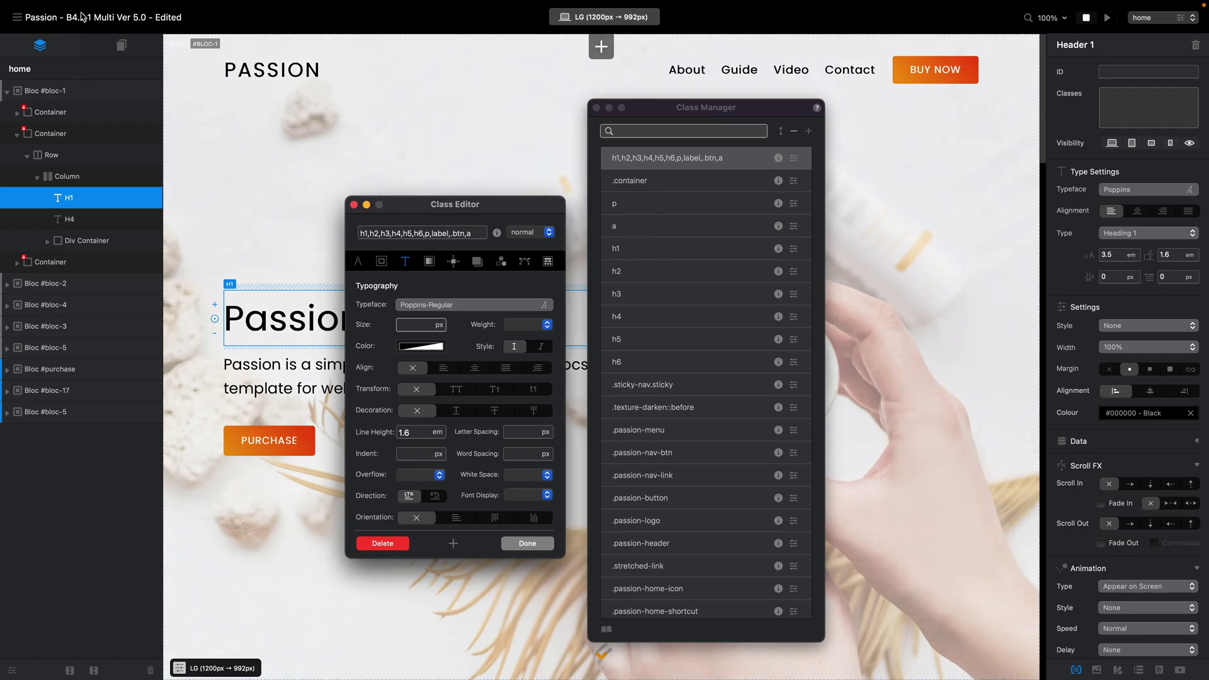
Close the class windows and set Project Settings typography to Poppins Regular with Google Fonts off
click(26, 20)
click(17, 18)
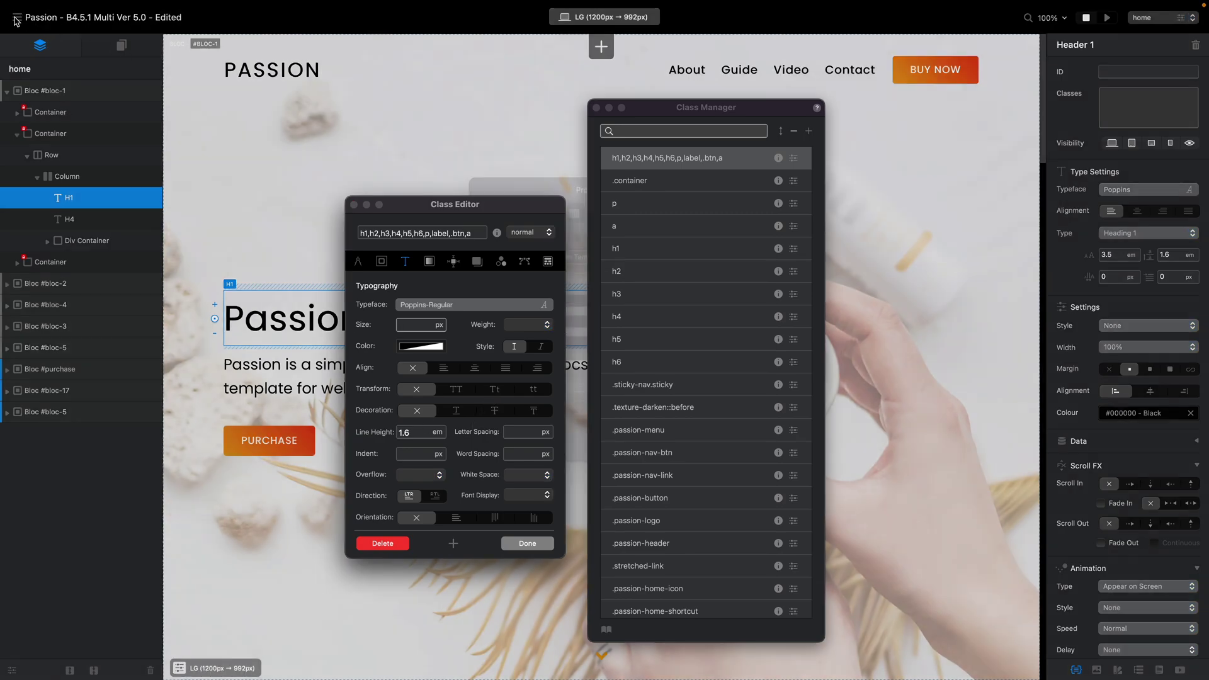
click(354, 205)
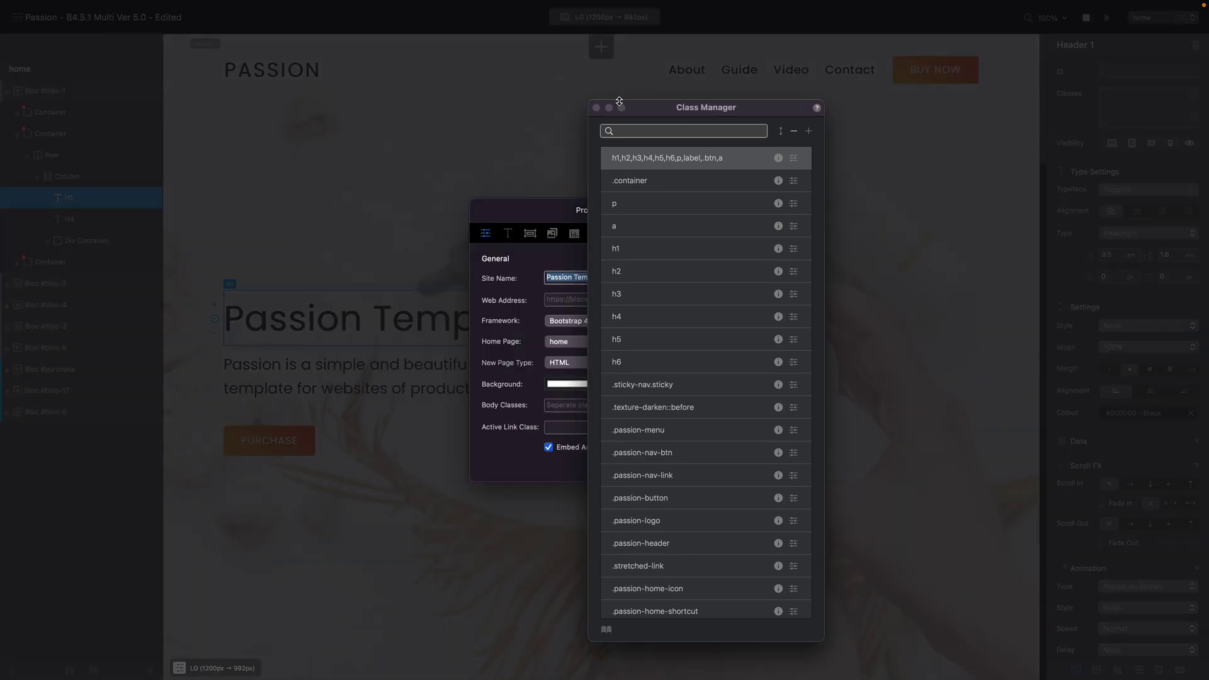
click(596, 108)
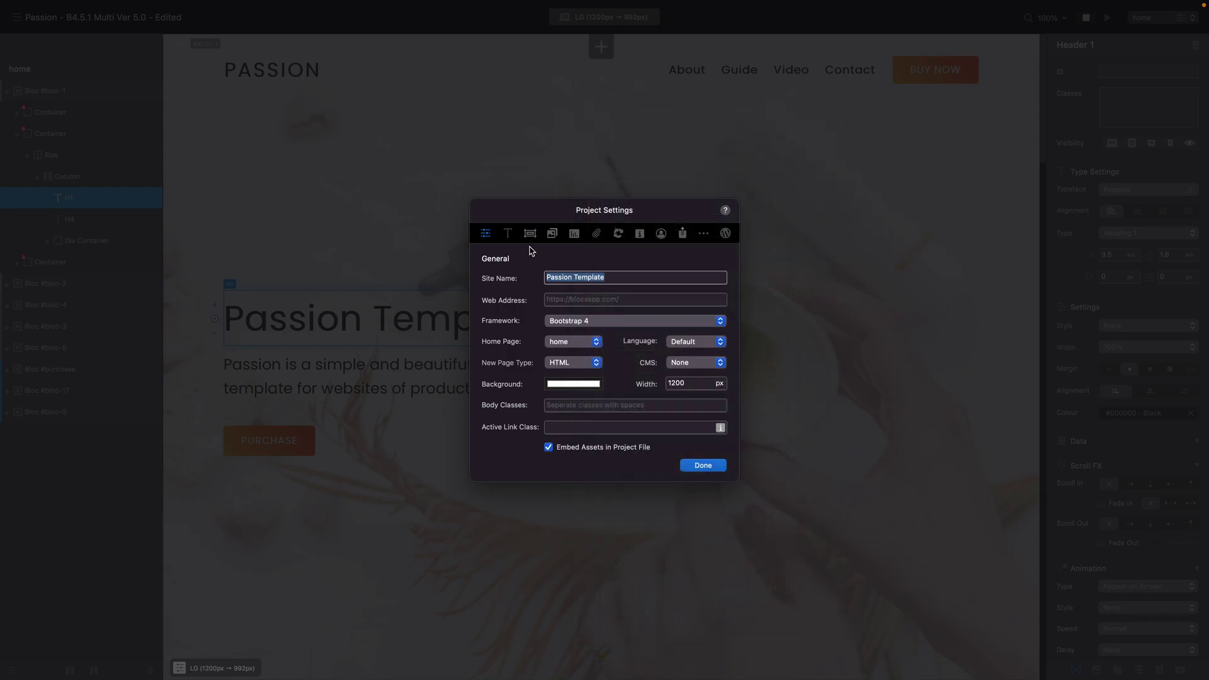
click(509, 235)
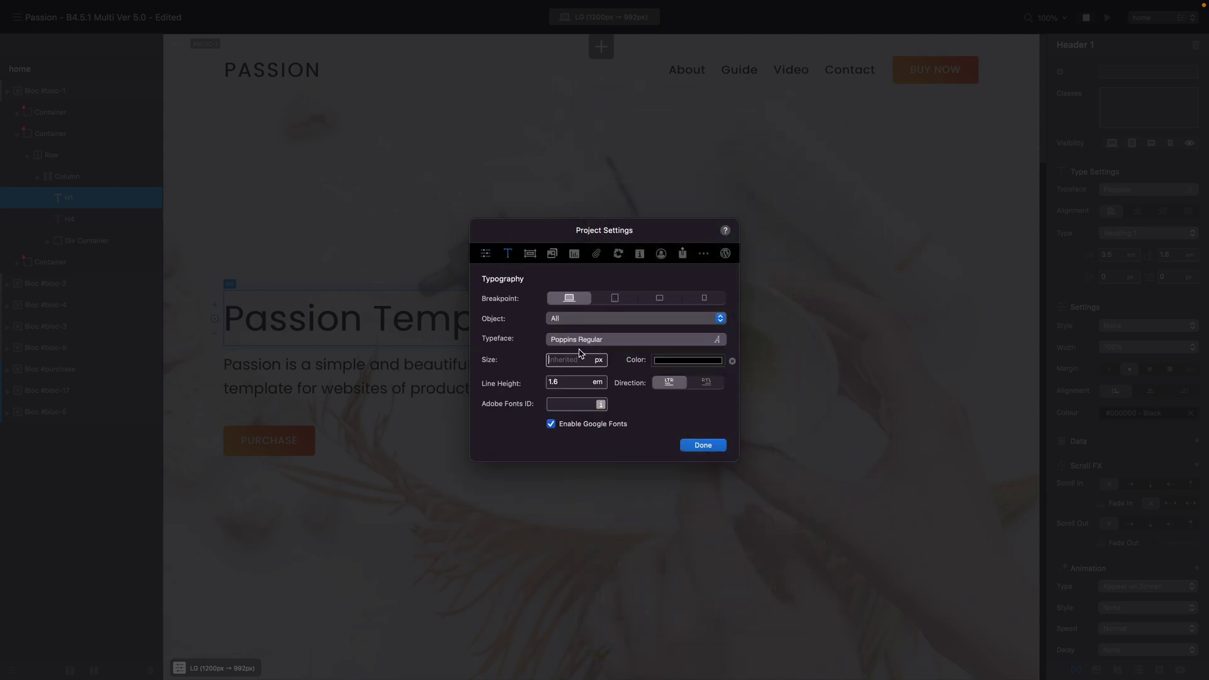
click(552, 425)
click(703, 446)
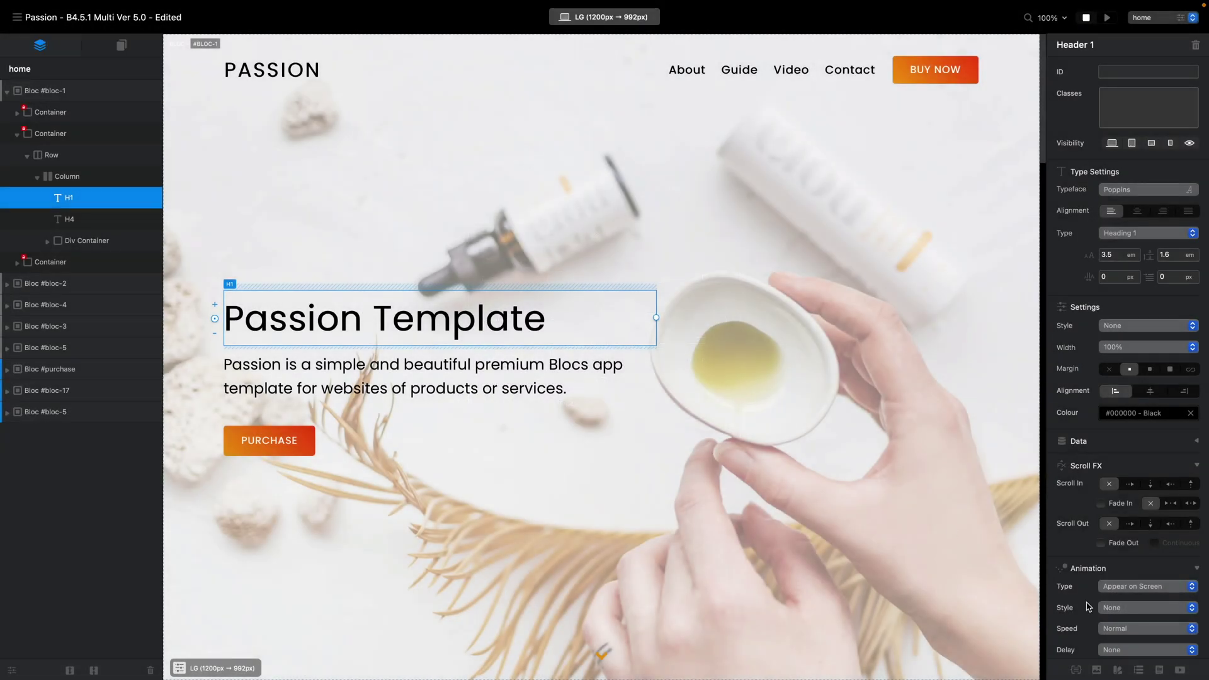
click(1077, 671)
Confirm Poppins Regular for the shared h1–h6…a class, then move on to the a class
click(795, 161)
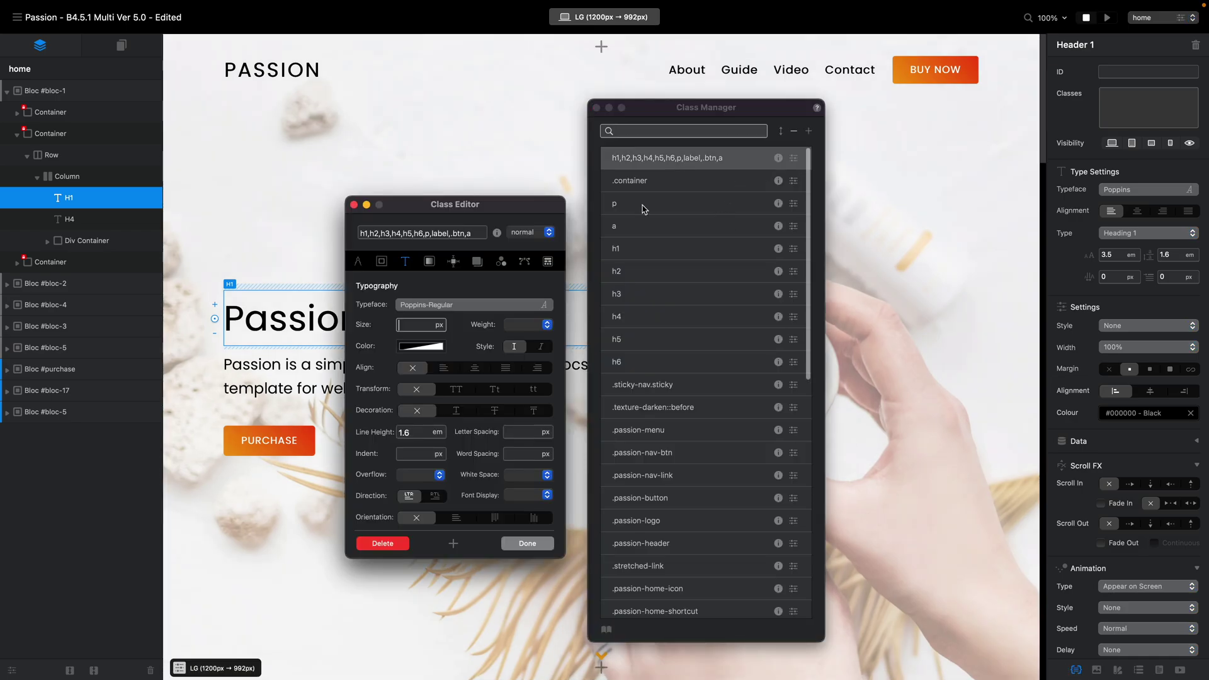
click(440, 304)
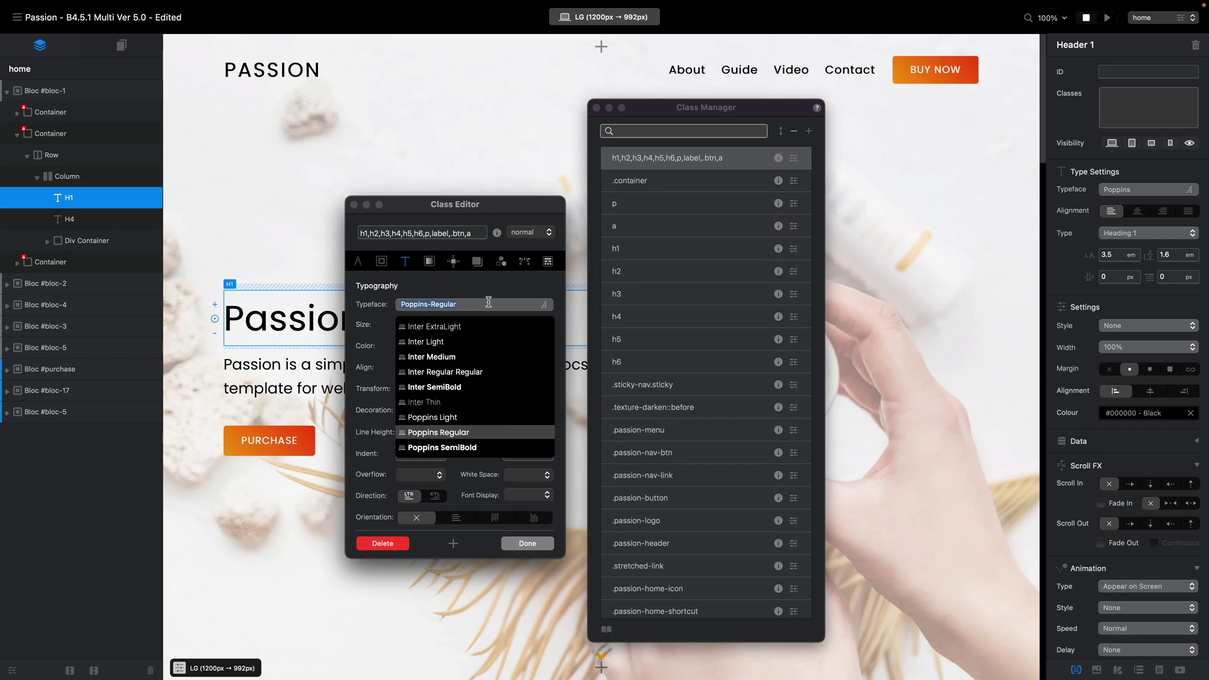
click(464, 433)
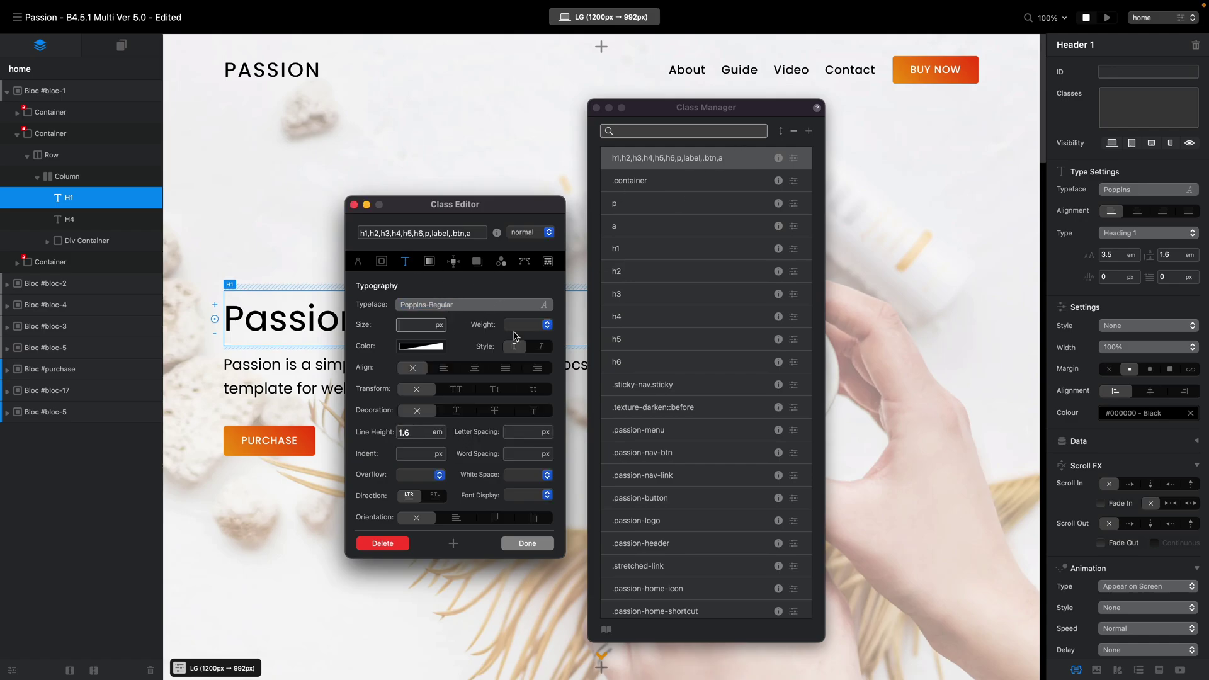
click(528, 543)
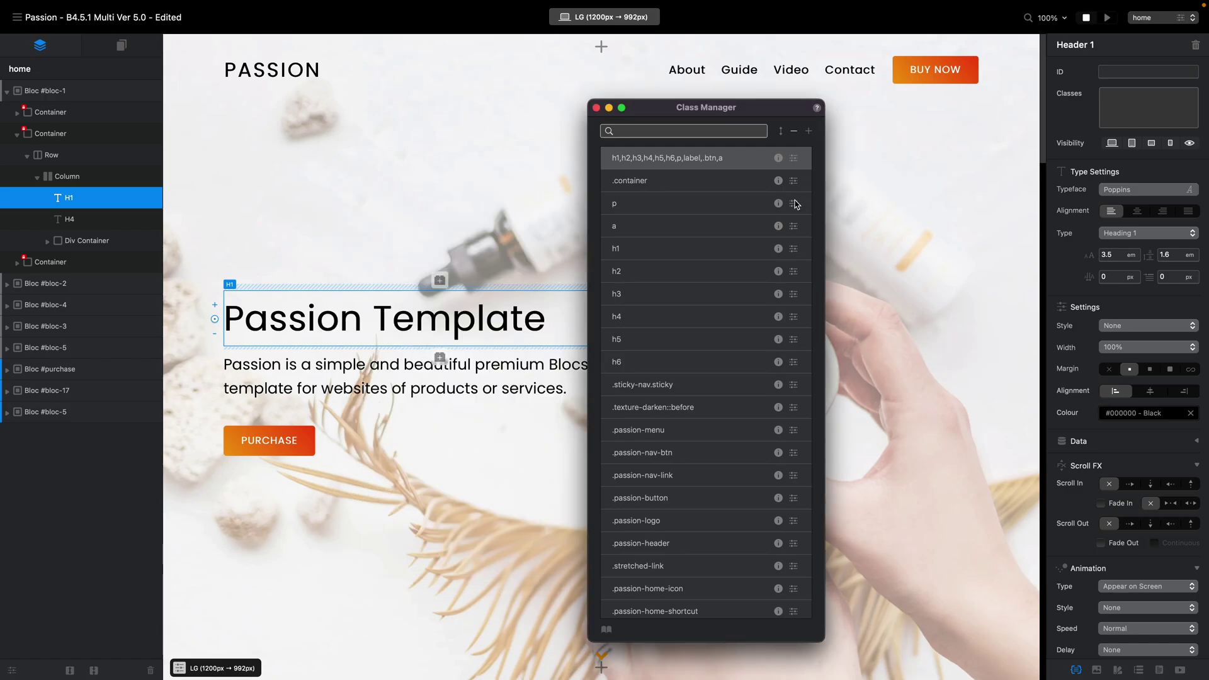
click(793, 203)
click(794, 226)
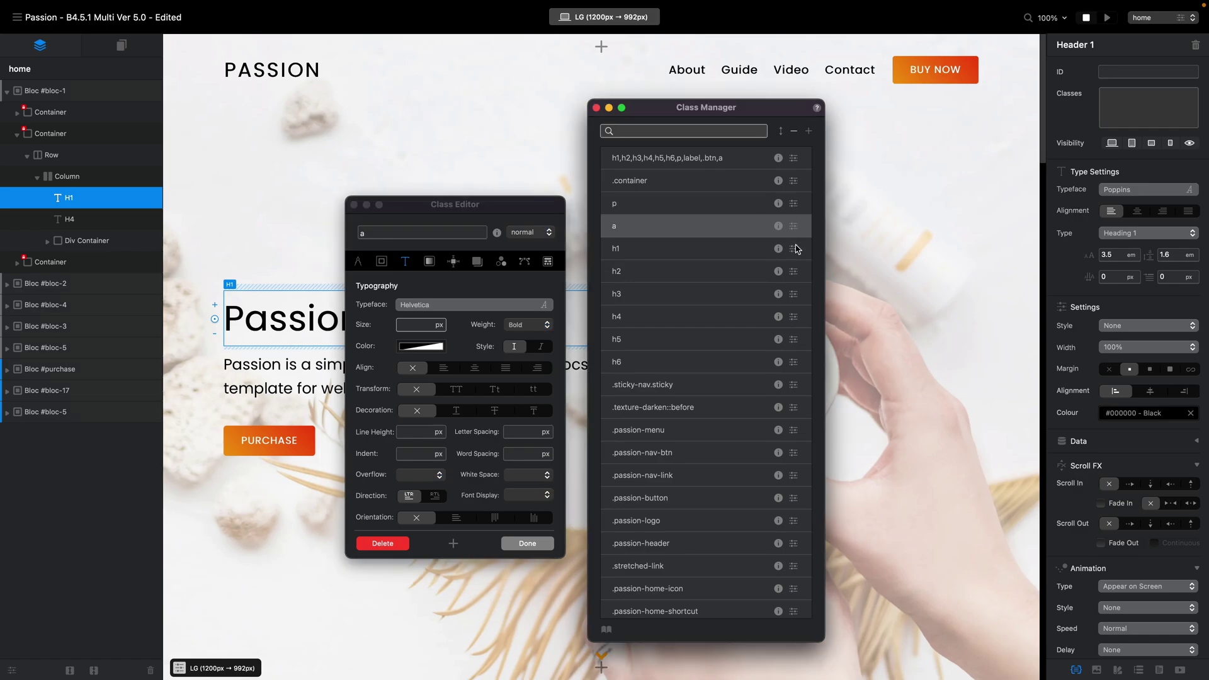
Inspect the p class typeface against the shared class, leaving p on Helvetica
click(794, 204)
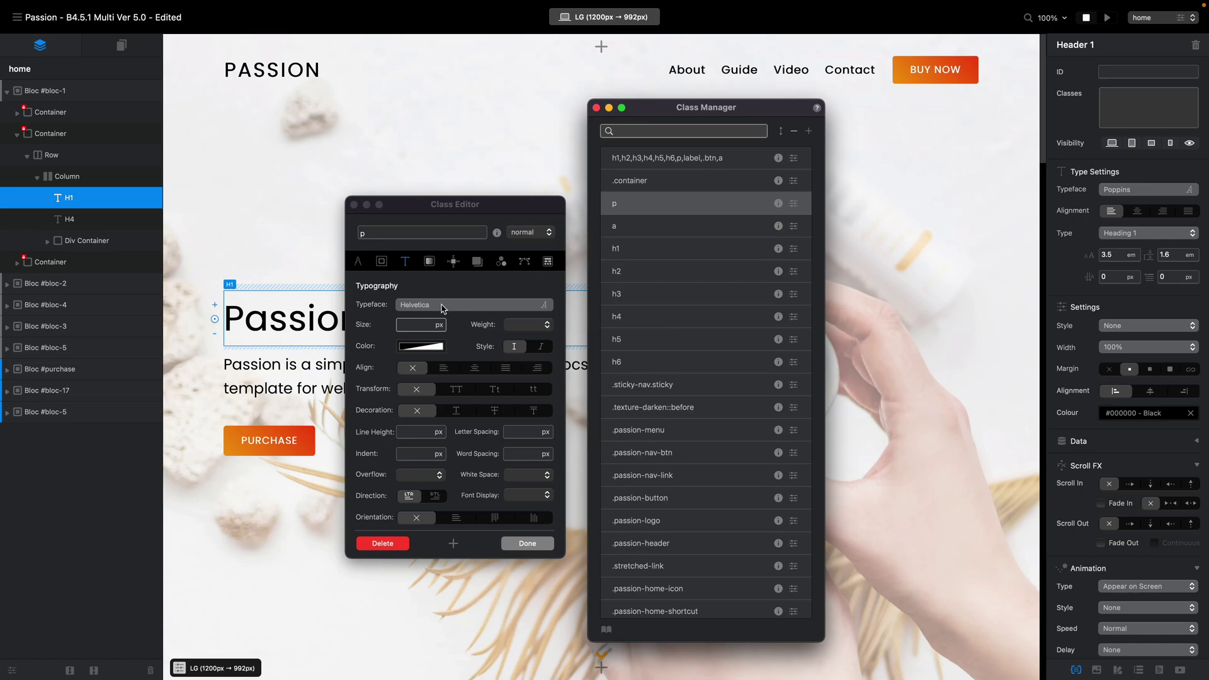
click(443, 306)
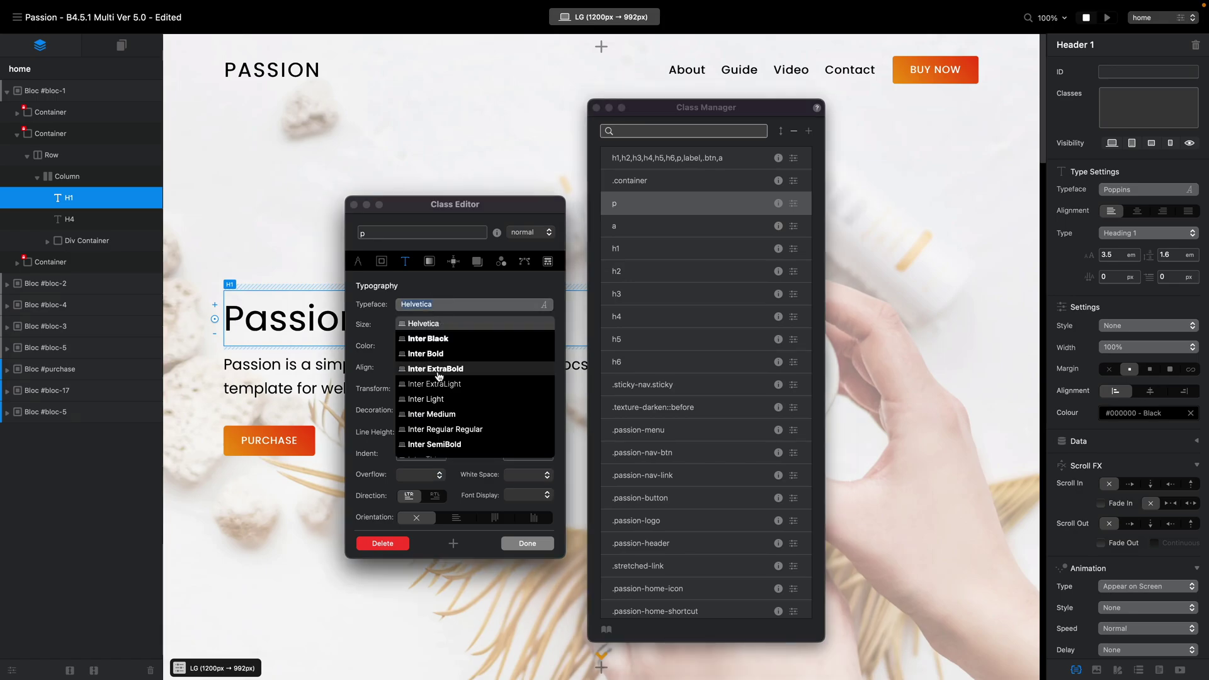
click(469, 284)
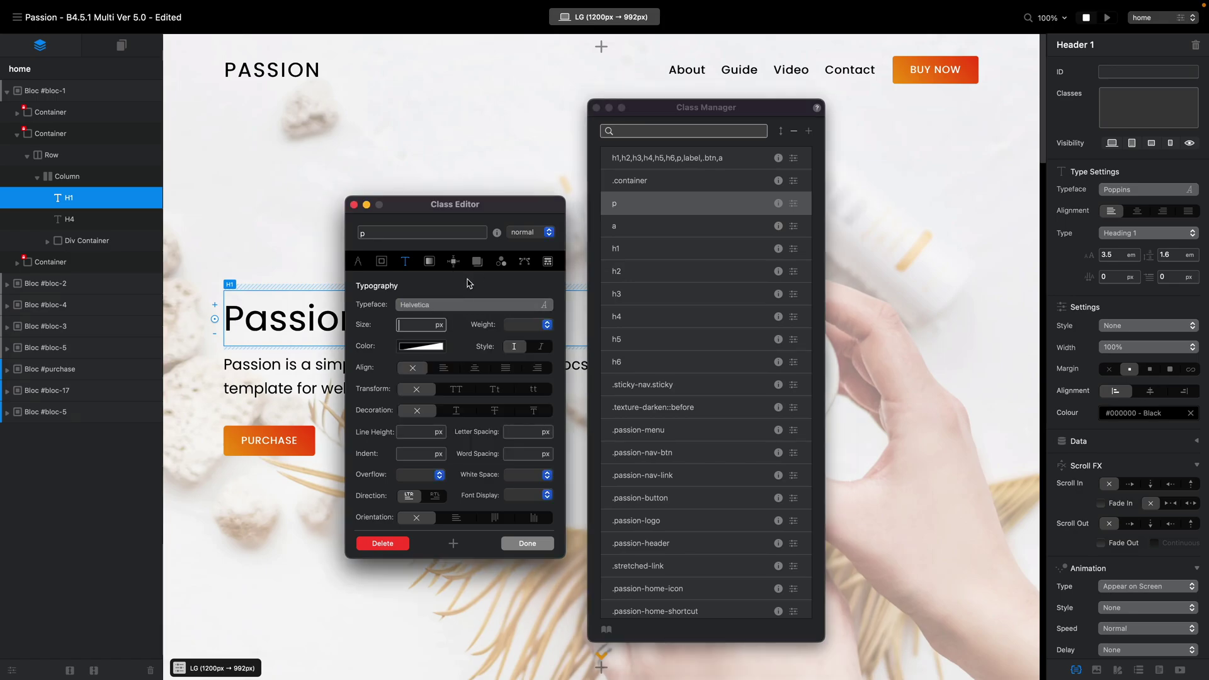
click(795, 158)
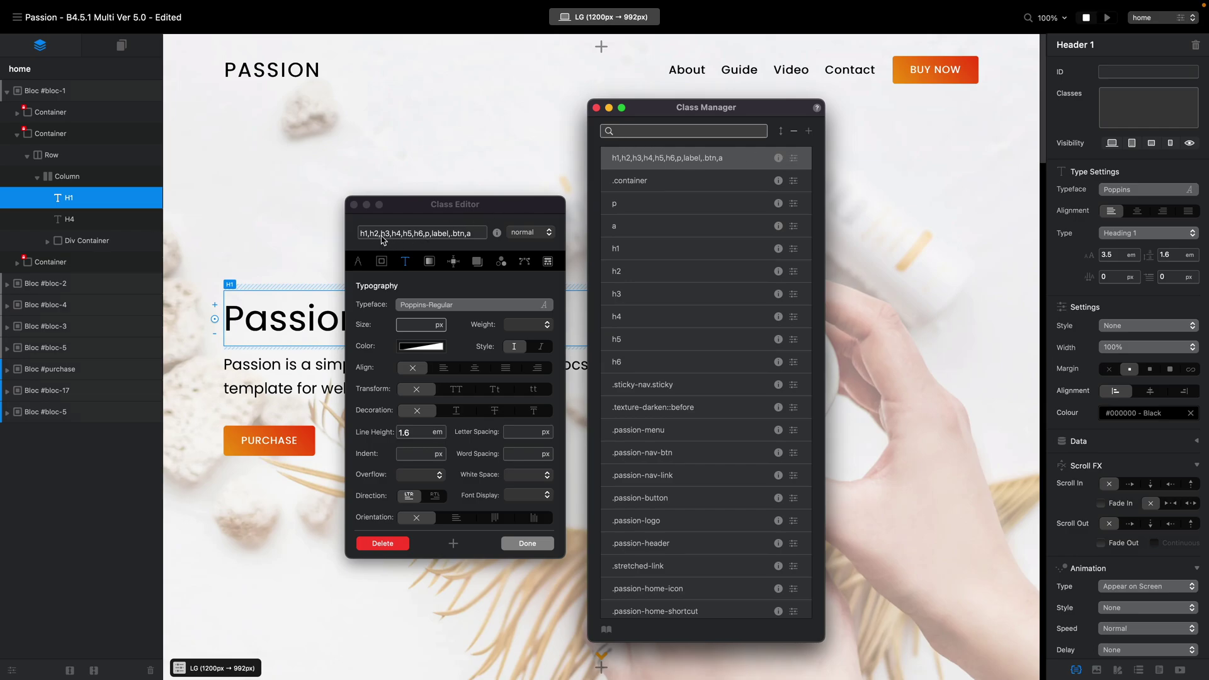
click(793, 205)
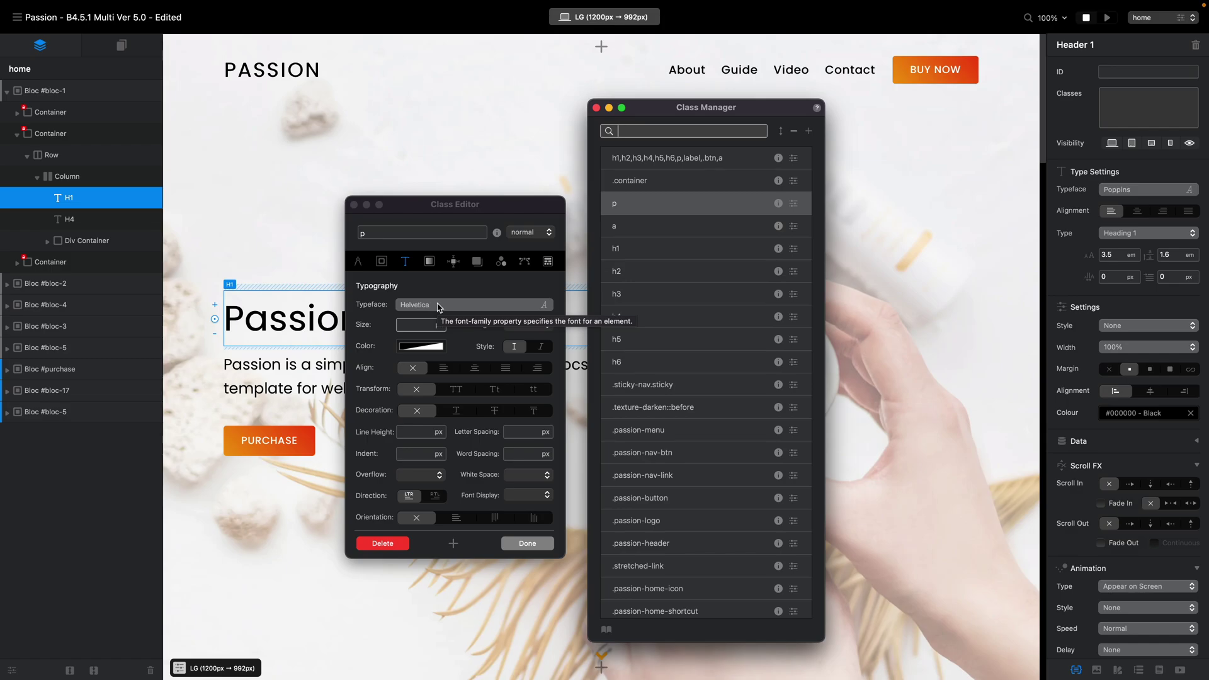
Set the a link class typeface to Poppins SemiBold
click(795, 228)
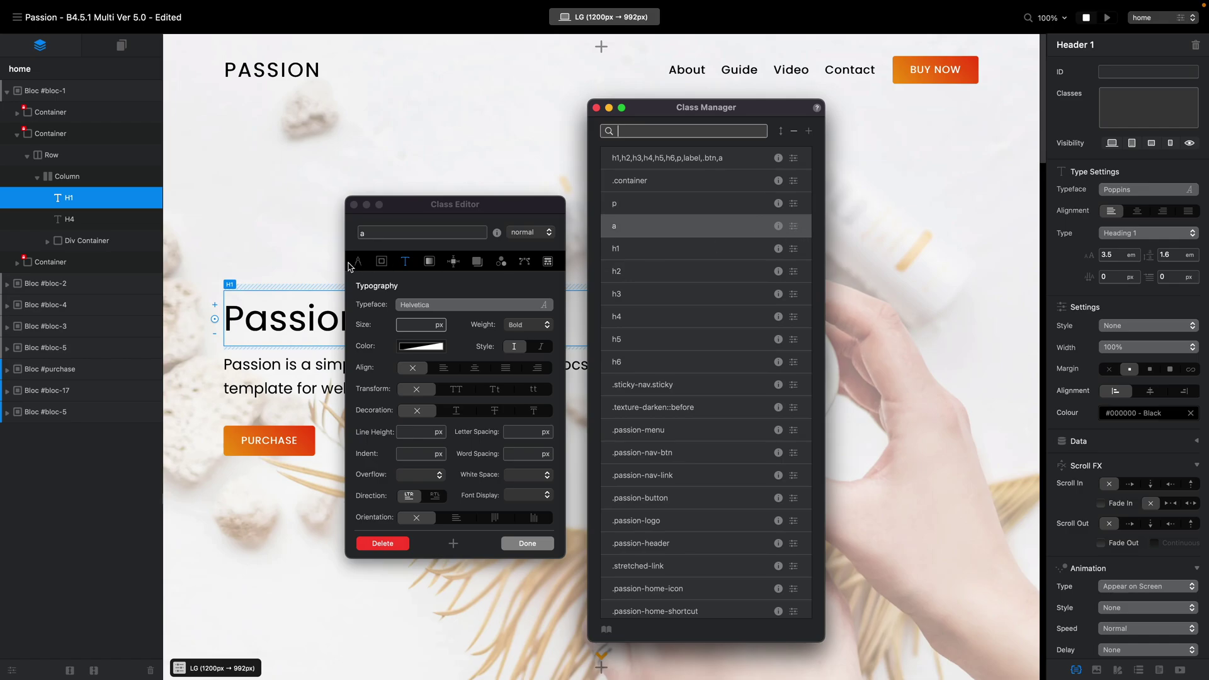
click(529, 324)
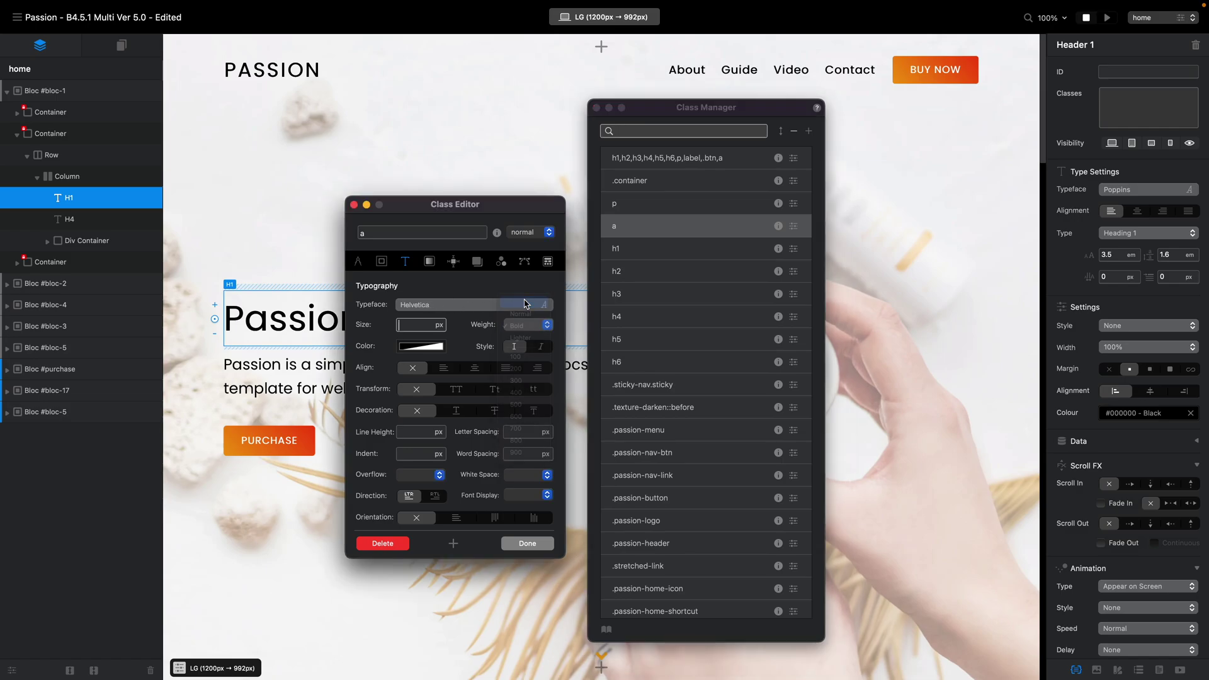
click(464, 305)
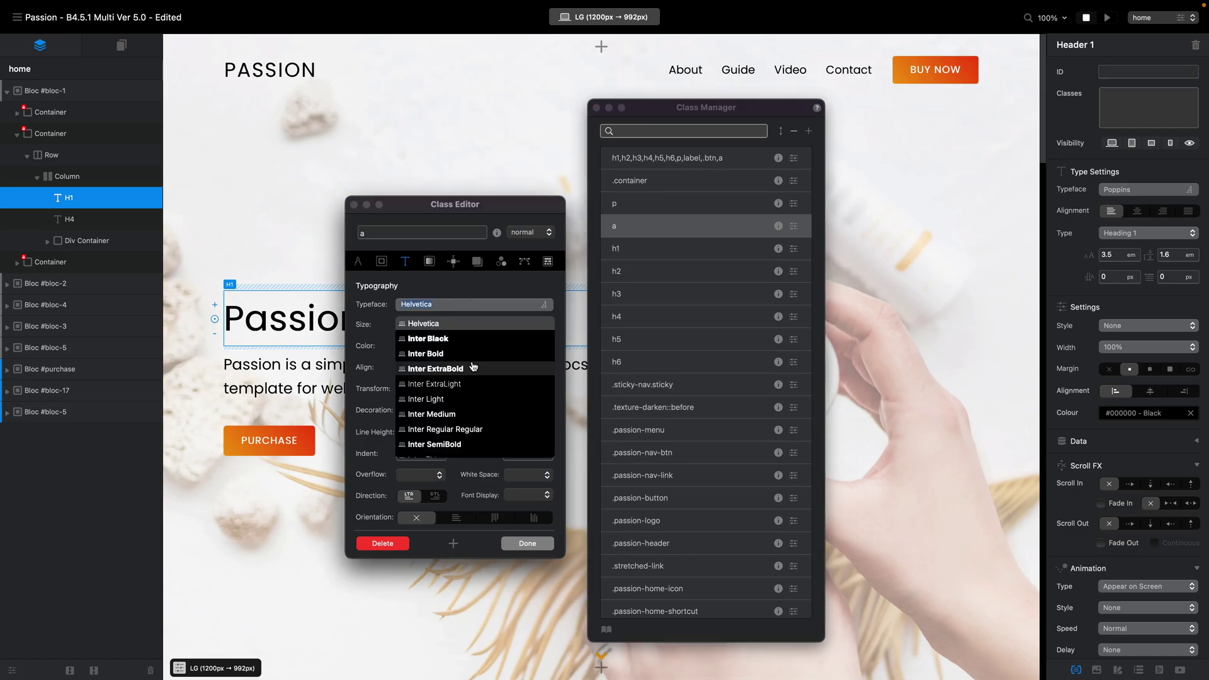
scroll(474, 367, down, 5)
click(464, 452)
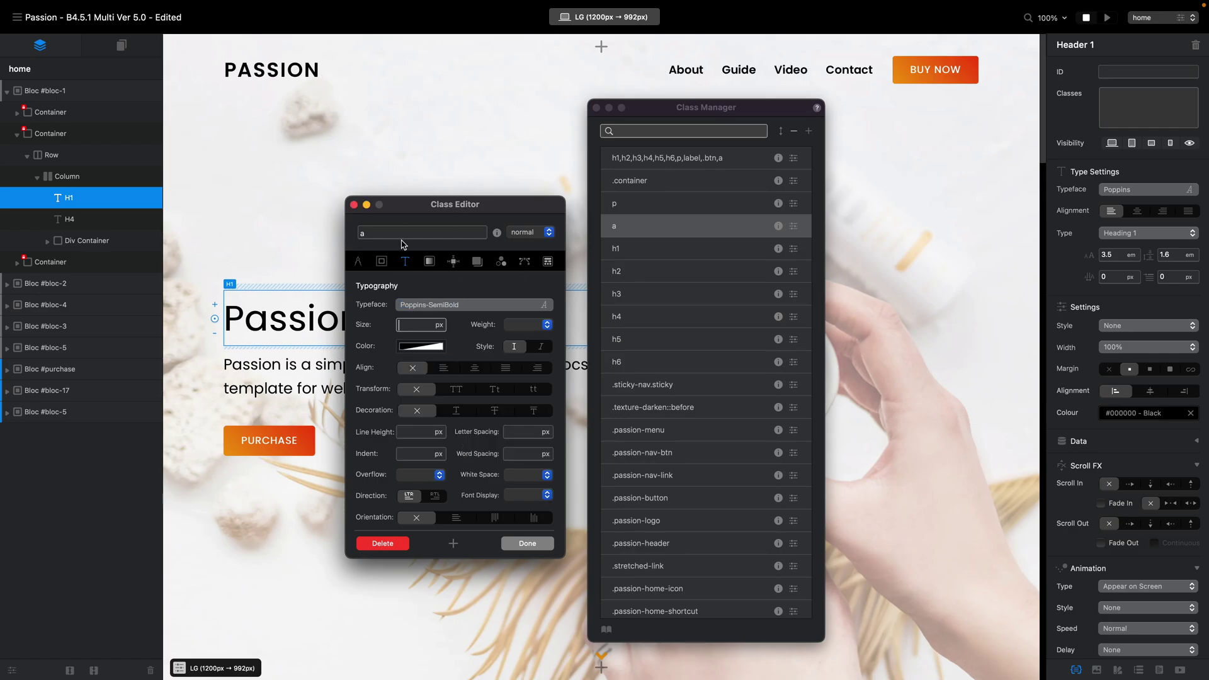
click(793, 250)
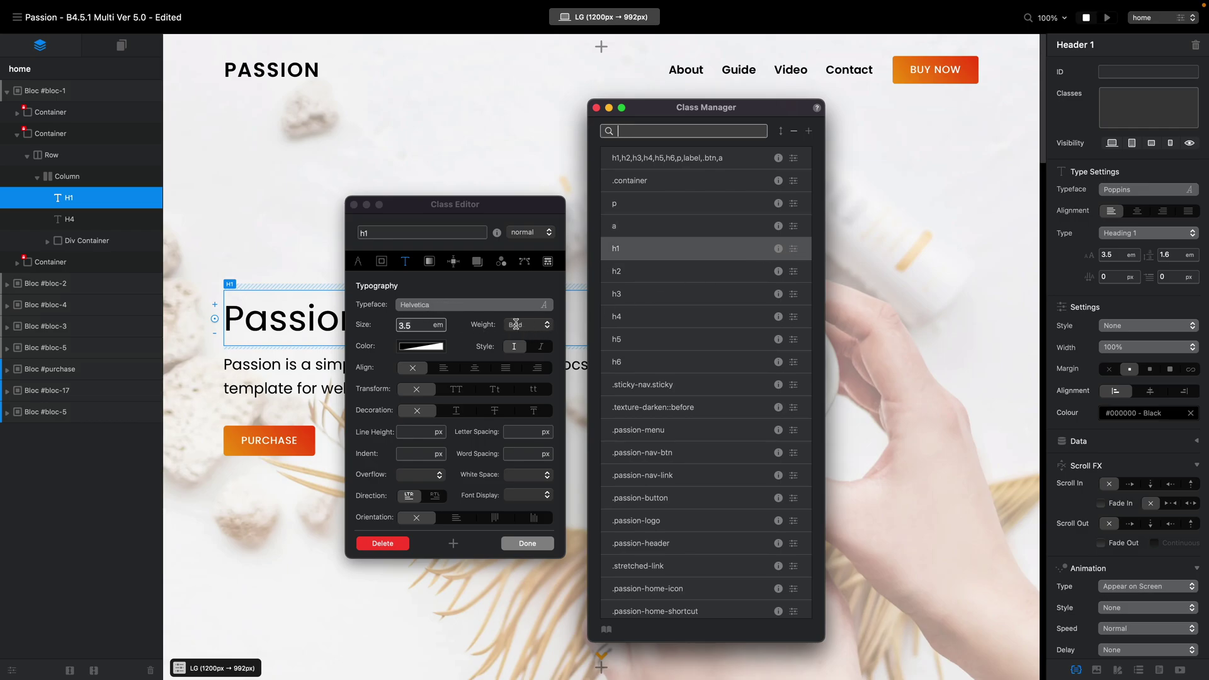
Set the h1 class typeface to Poppins SemiBold
click(547, 325)
click(537, 305)
click(448, 305)
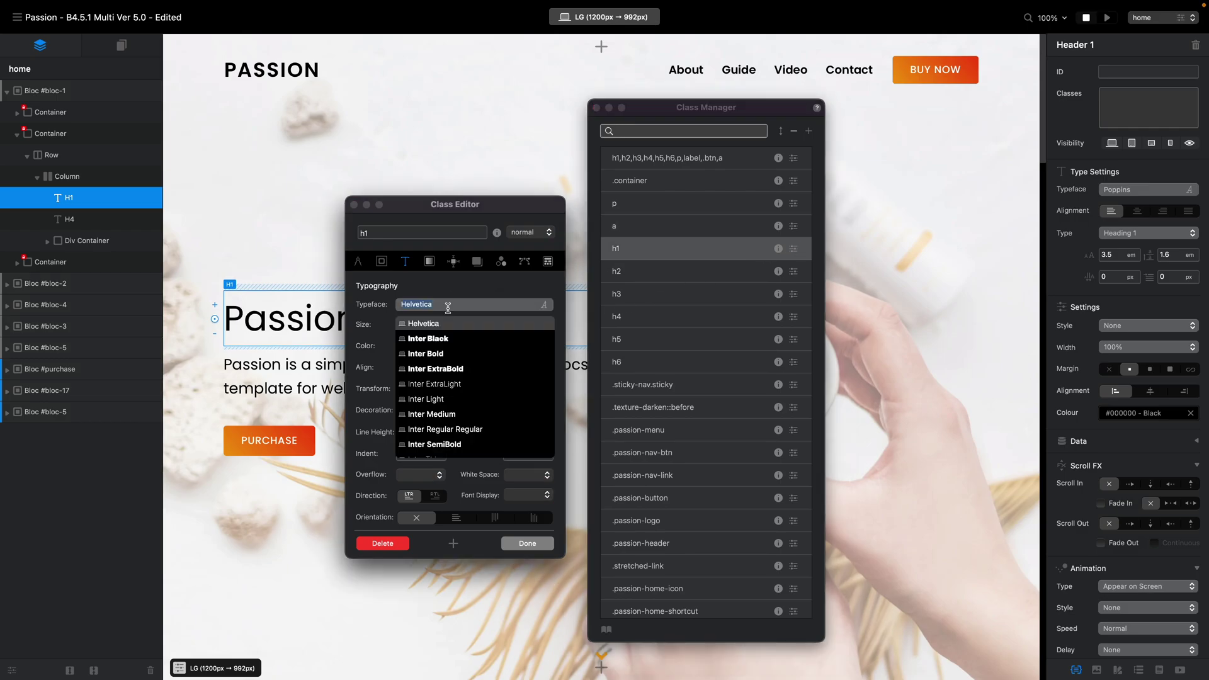
scroll(450, 416, down, 3)
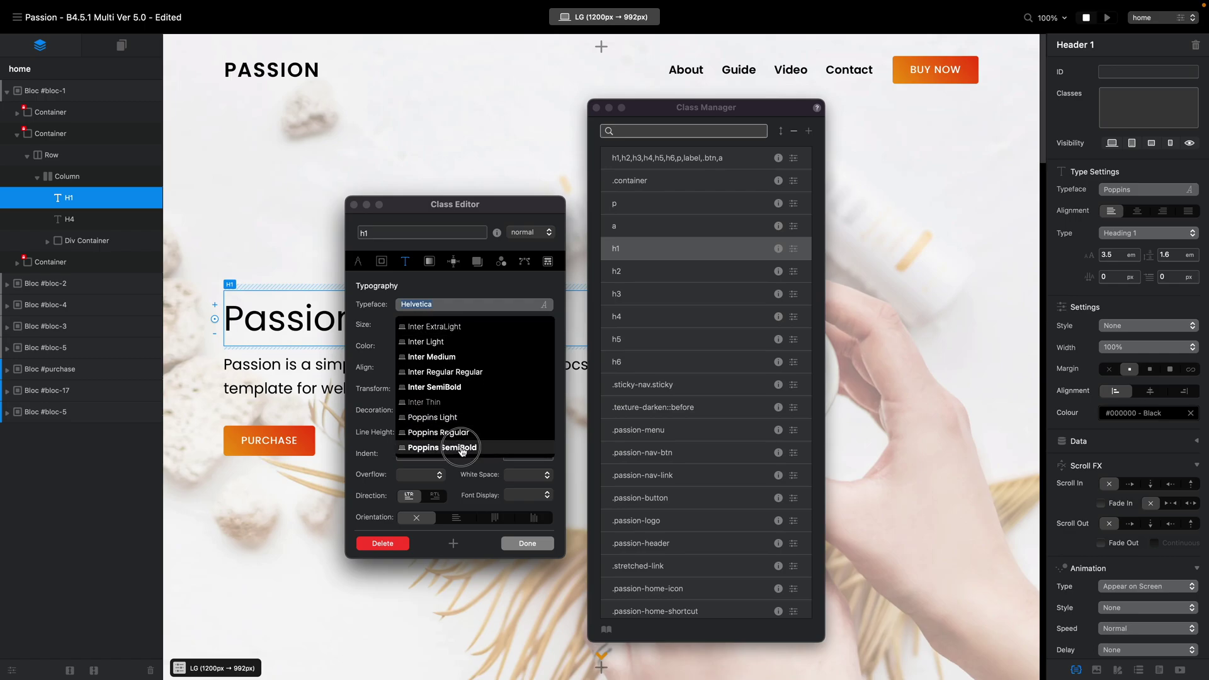
click(456, 449)
drag(501, 213, 640, 209)
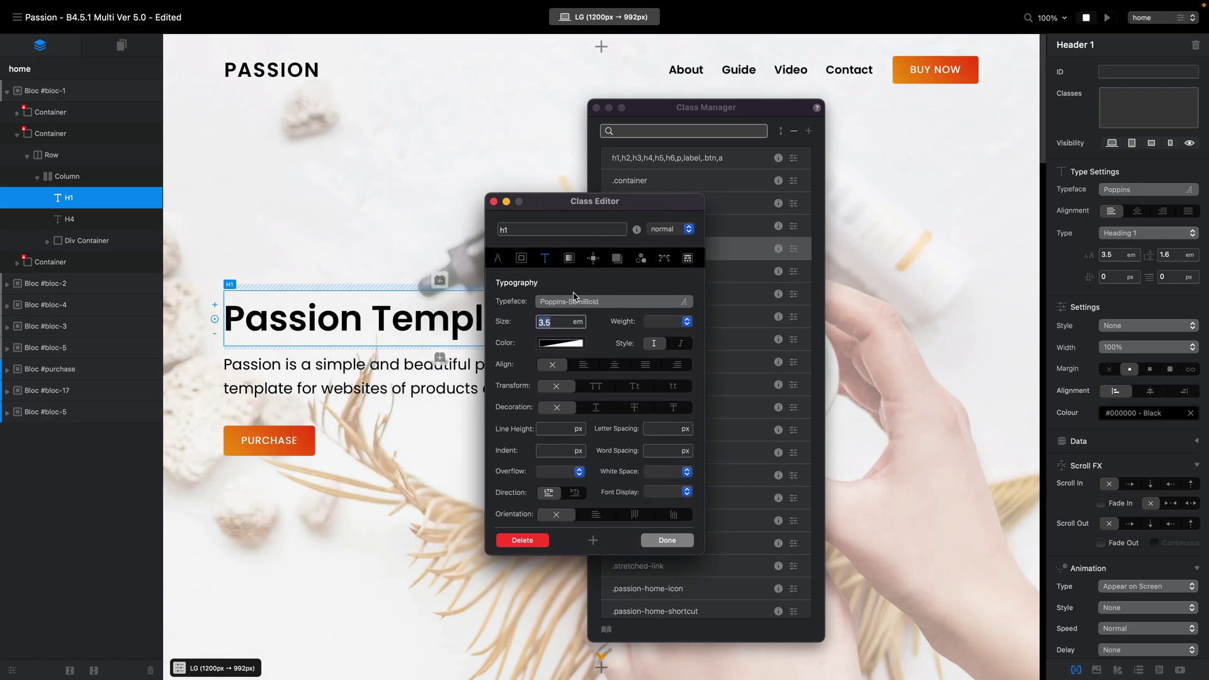
Clear the h1 font weight to blank and confirm the h1 class settings
click(687, 321)
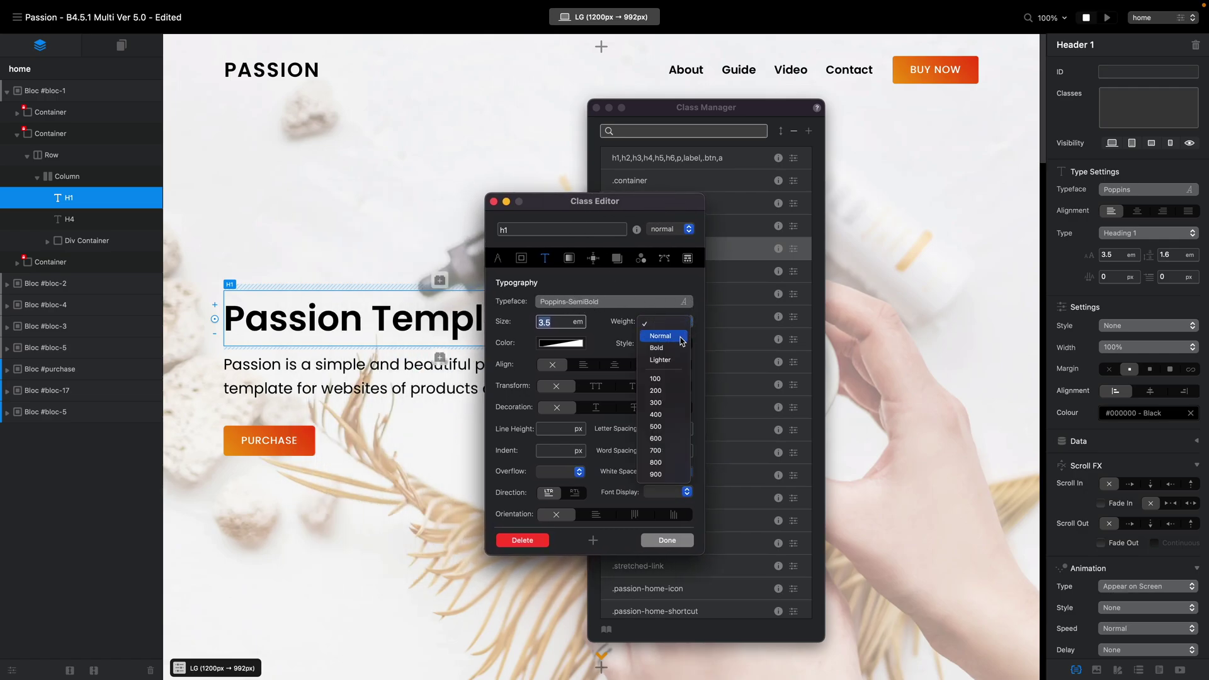
click(676, 350)
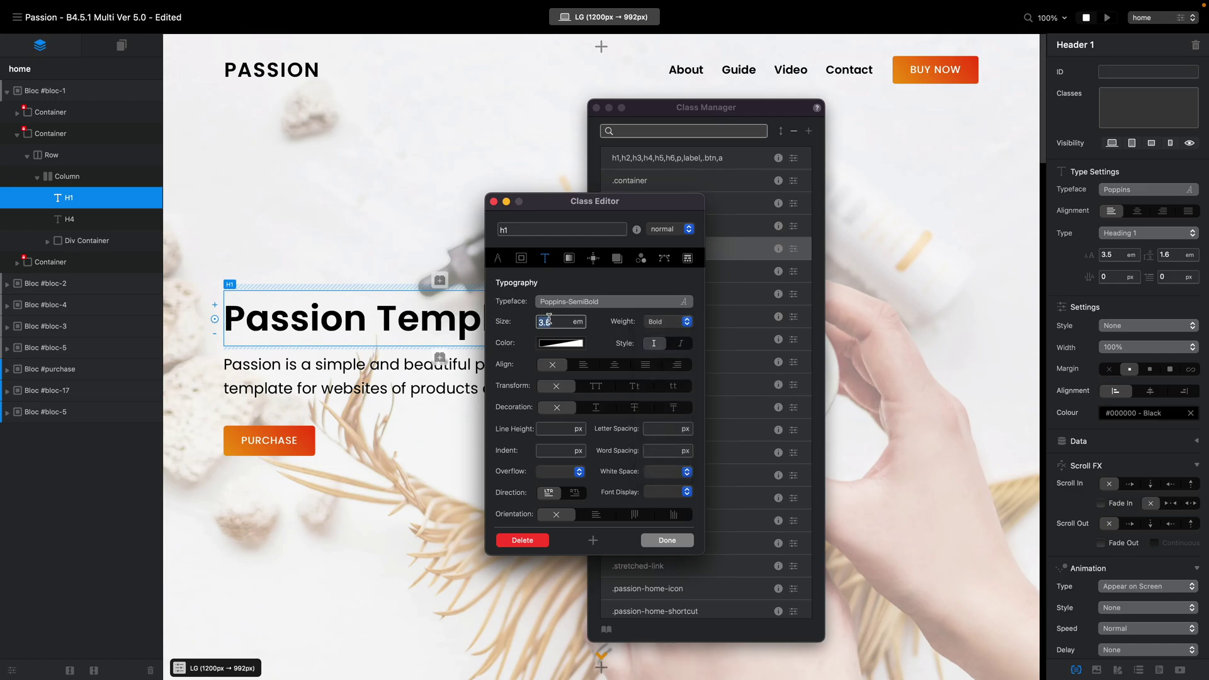
click(671, 324)
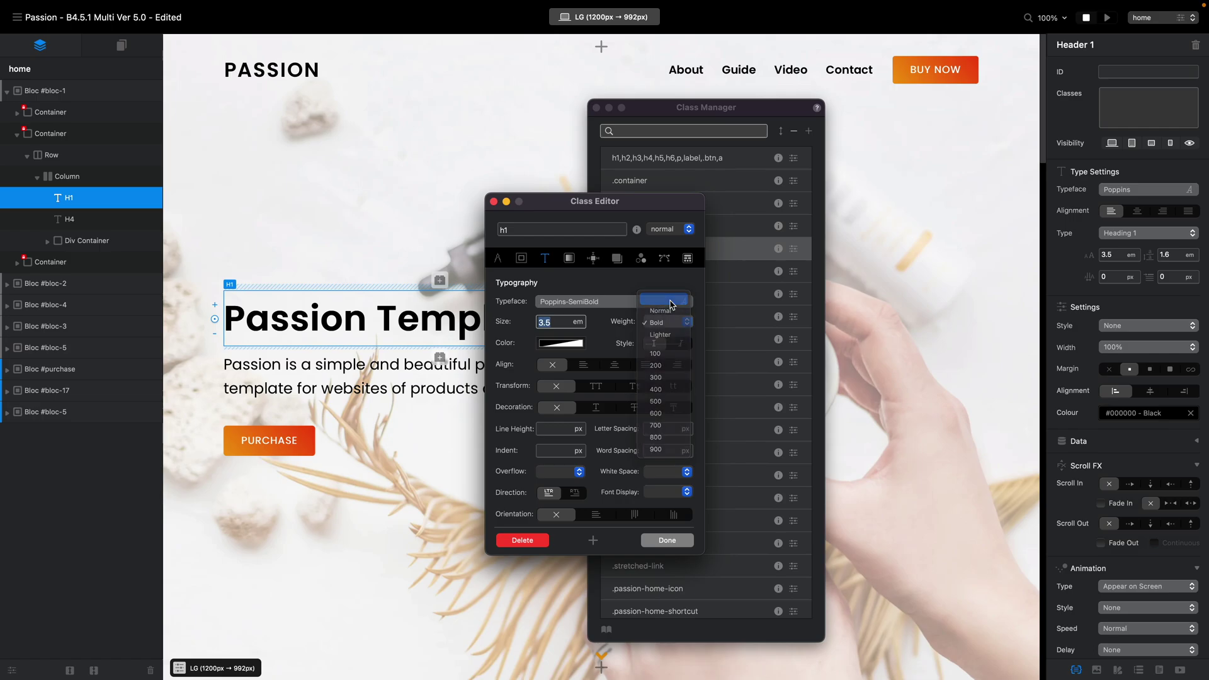
click(673, 305)
drag(649, 197, 534, 191)
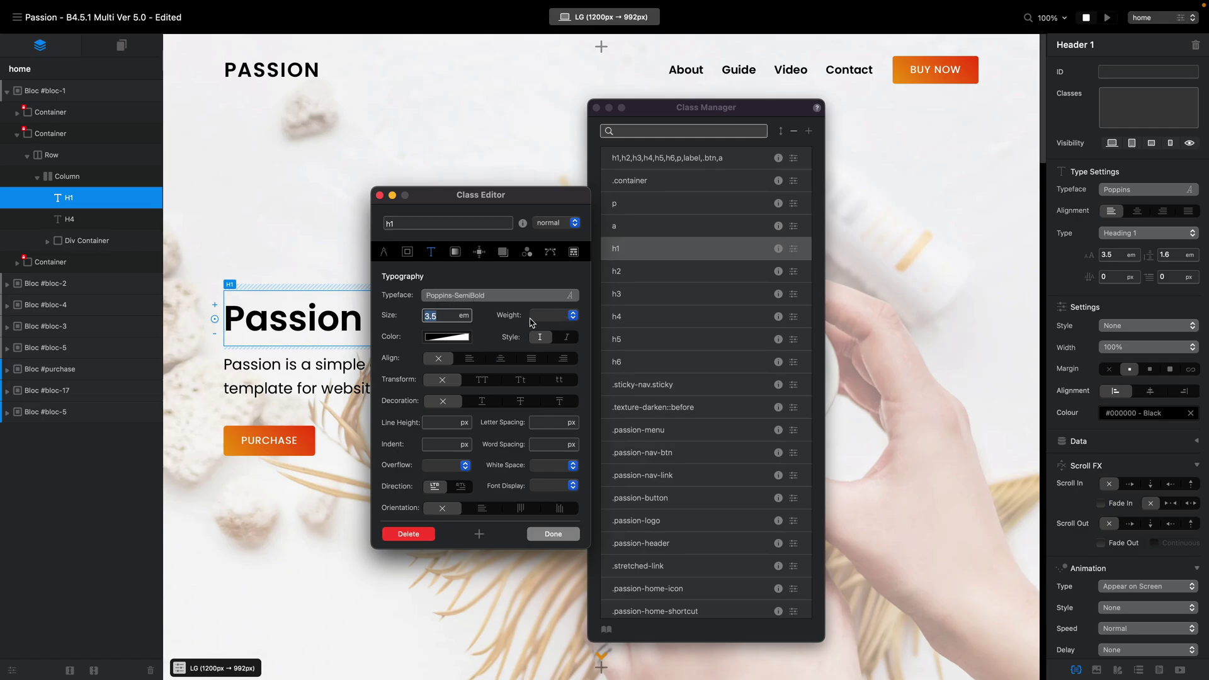
click(553, 534)
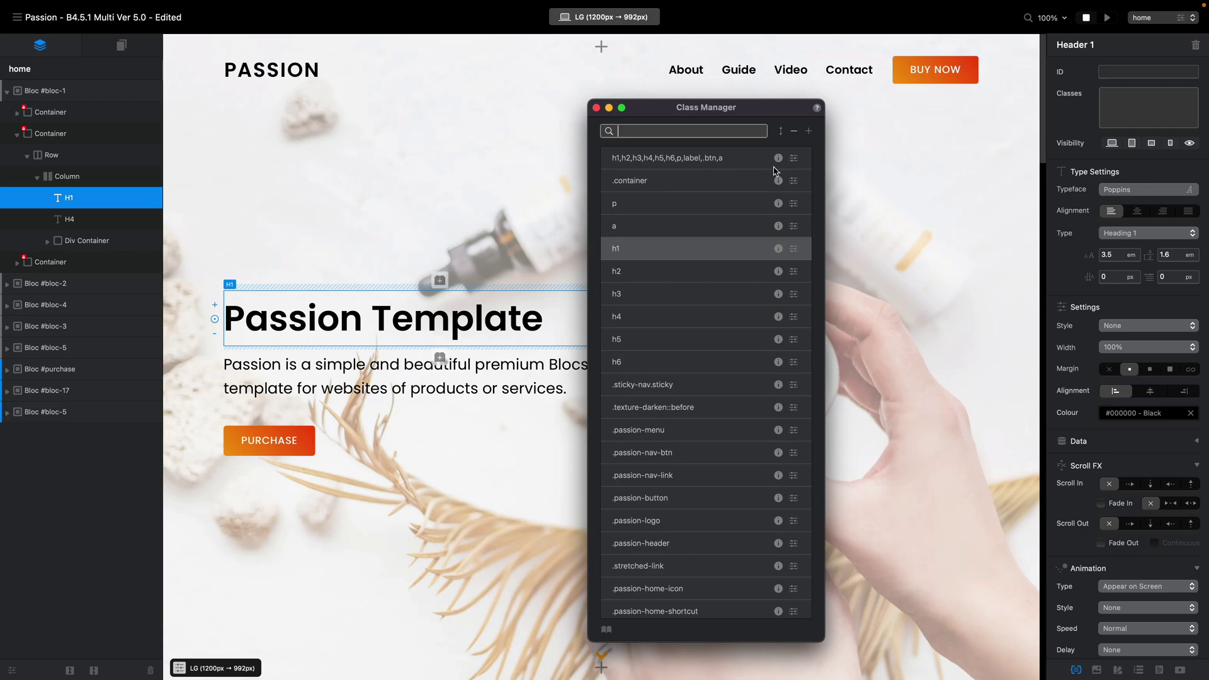
click(794, 271)
drag(673, 113, 831, 114)
Clear the h2 weight and set its typeface to Poppins-SemiBold
drag(474, 197, 613, 197)
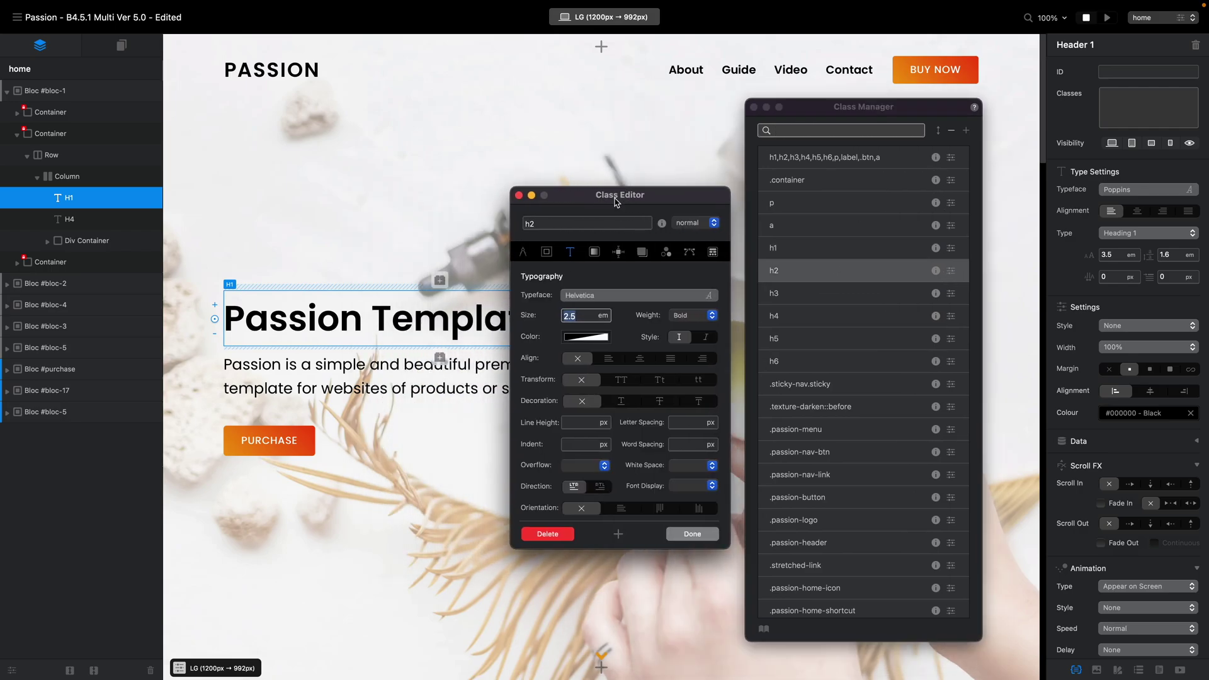
click(691, 317)
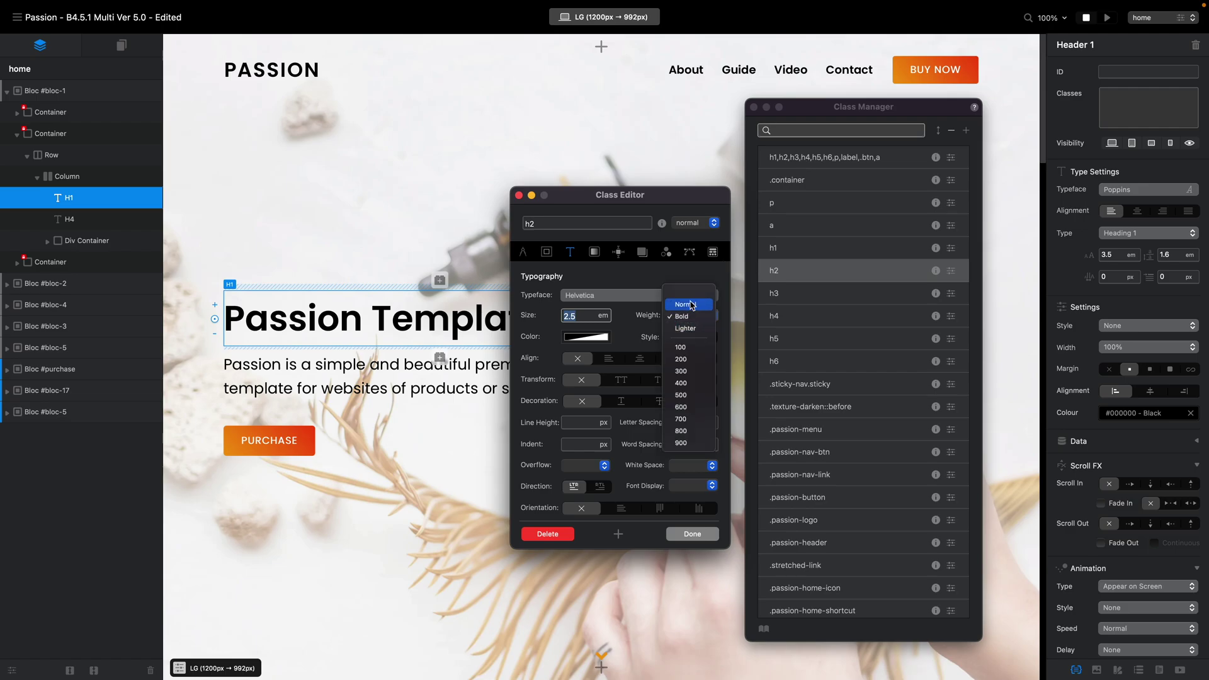
click(688, 293)
click(636, 295)
scroll(629, 378, down, 3)
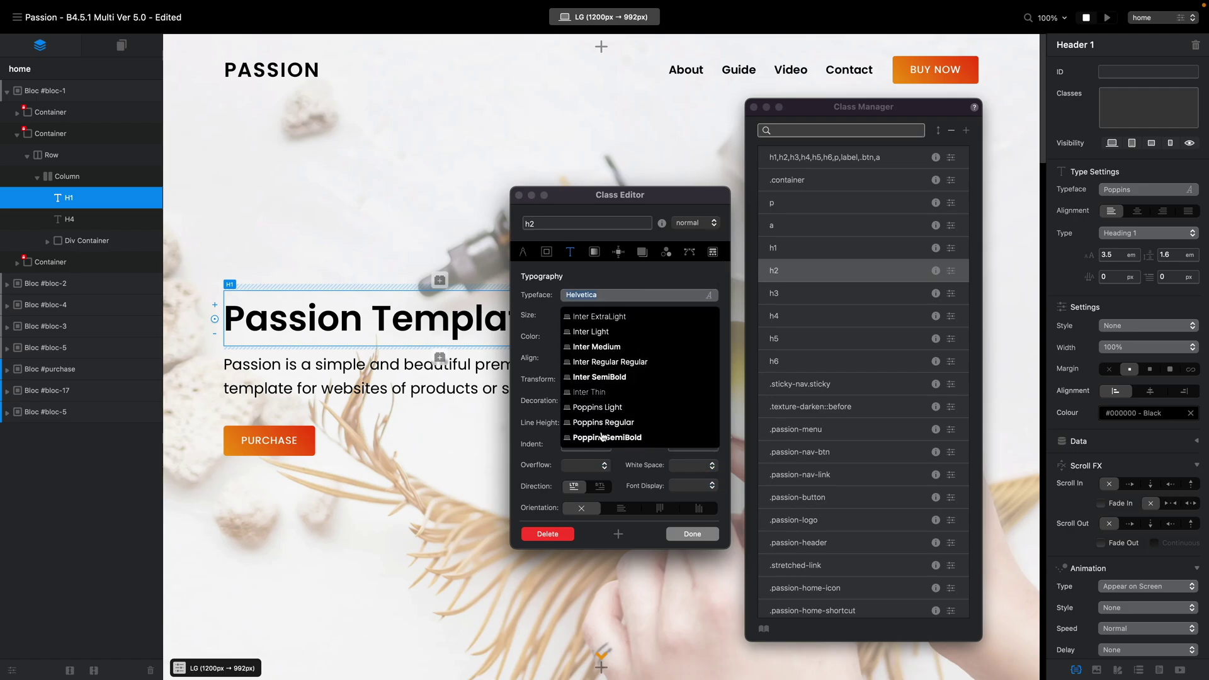
click(617, 443)
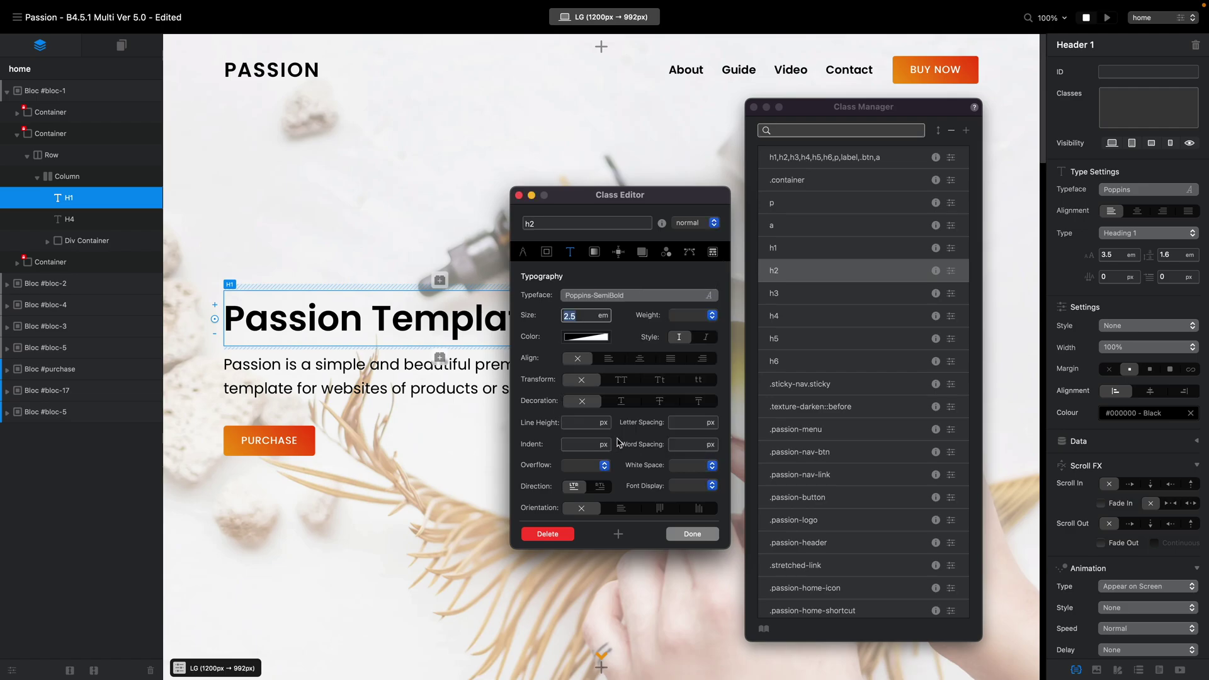
Browse the h3–h6, sticky-nav, texture-darken, passion-menu and passion-nav classes, reaching passion-button
click(945, 295)
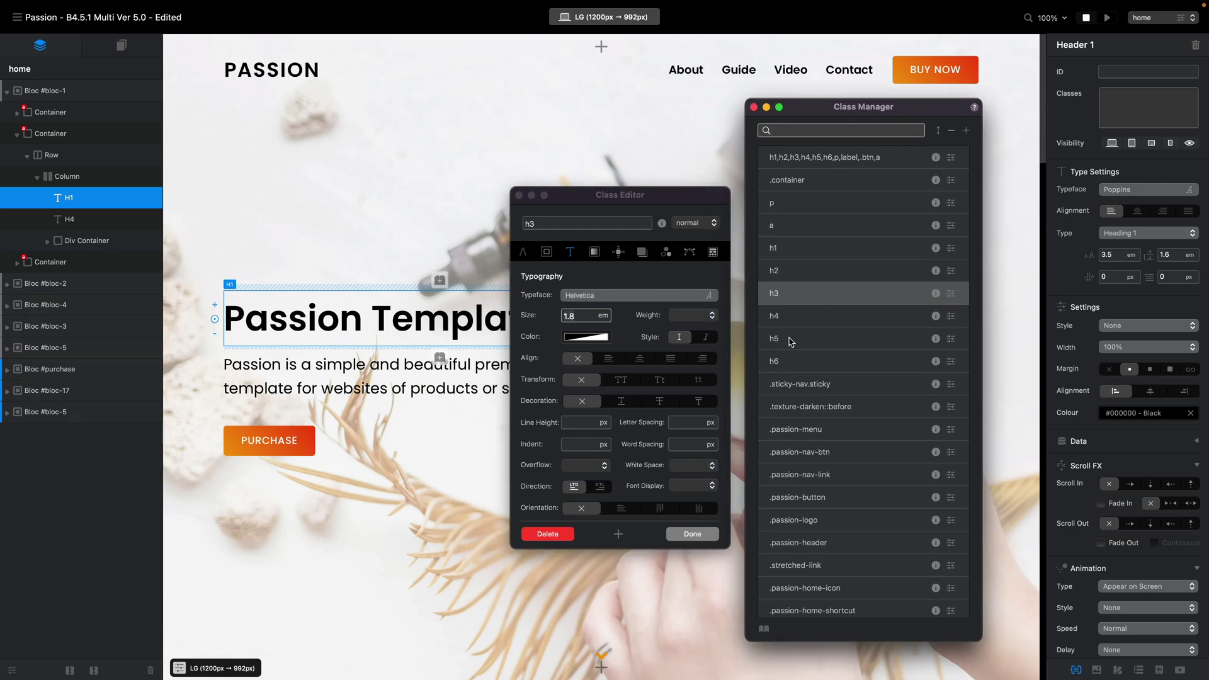
click(951, 317)
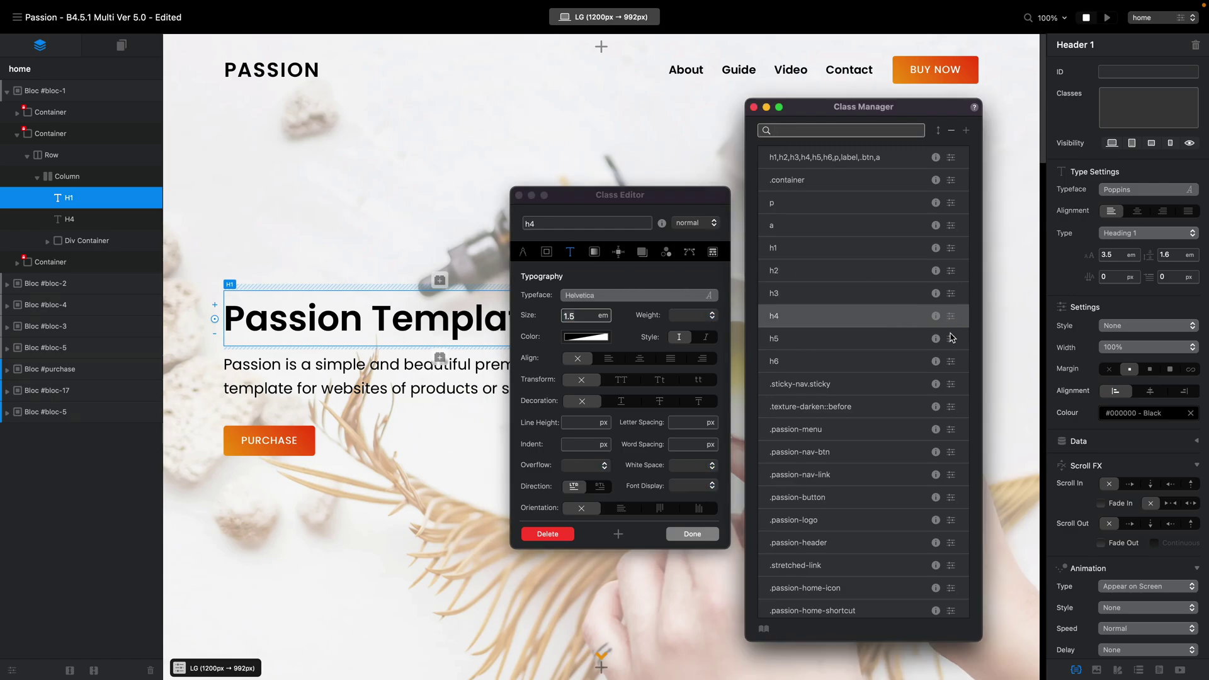
click(953, 341)
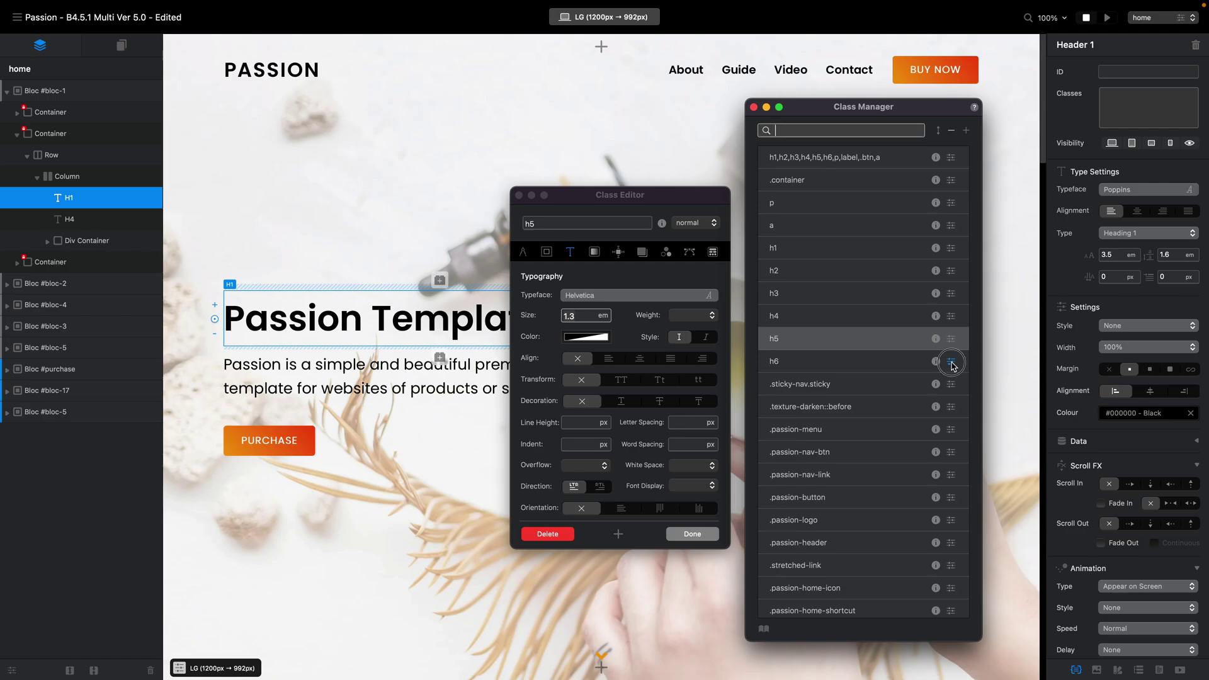
click(953, 363)
click(953, 386)
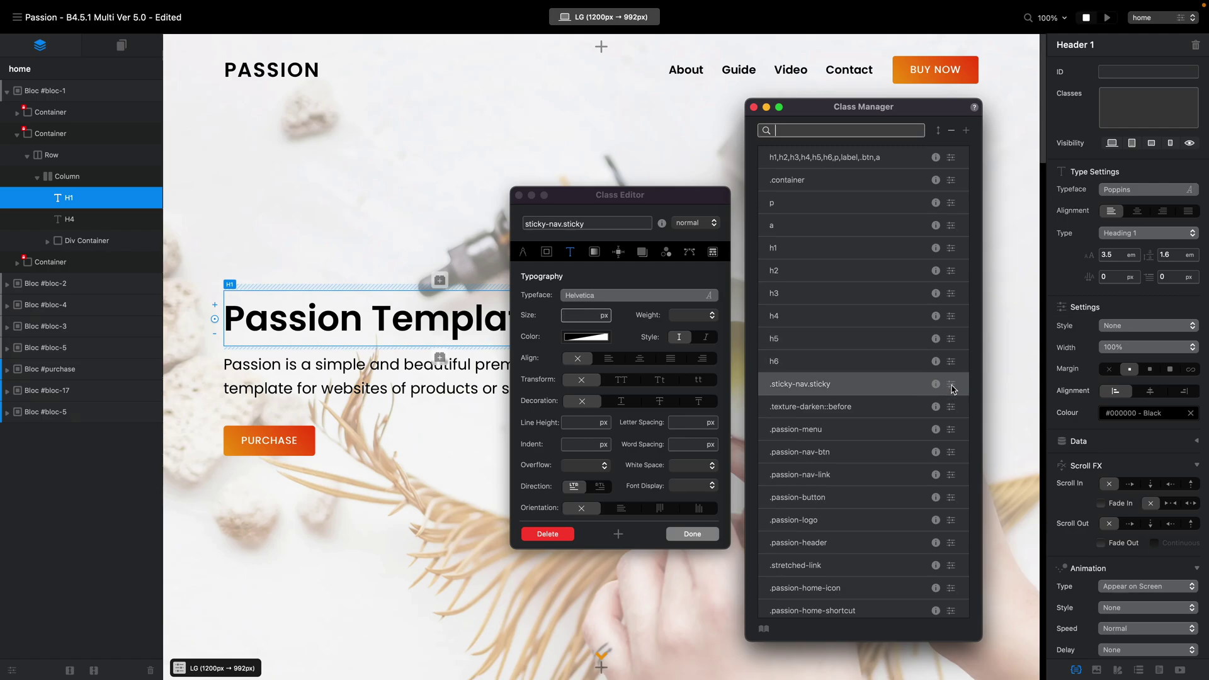
click(954, 411)
click(641, 313)
scroll(907, 369, down, 3)
click(953, 358)
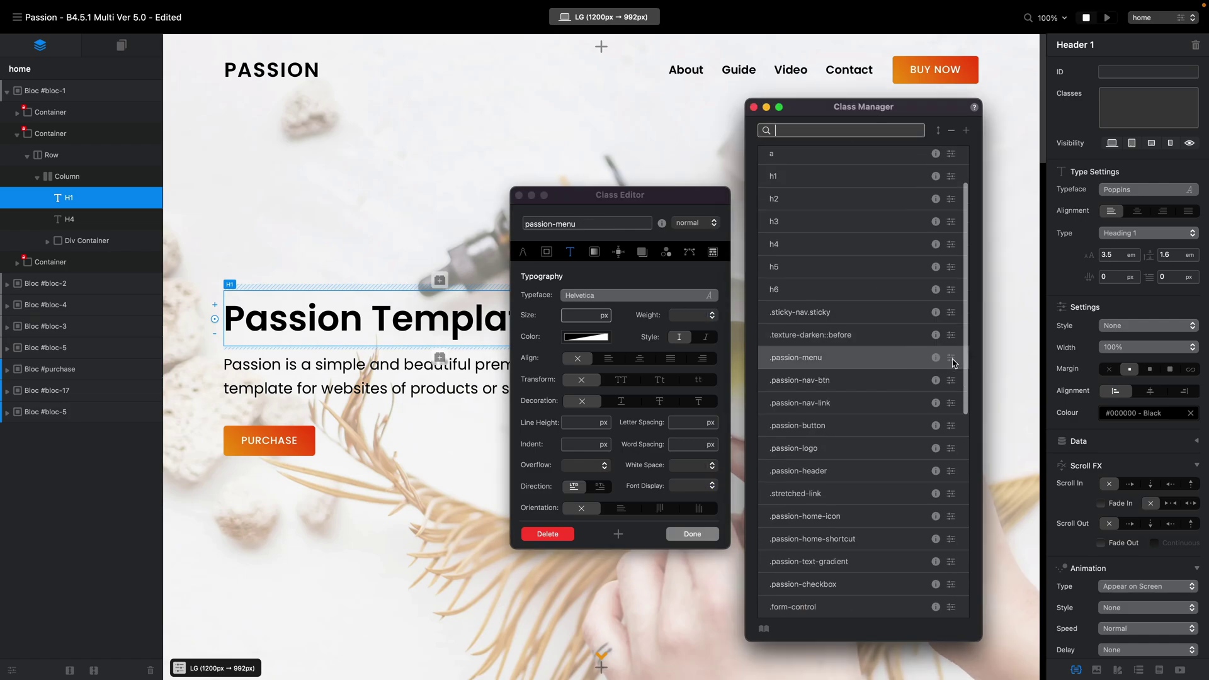
click(952, 382)
key(Down)
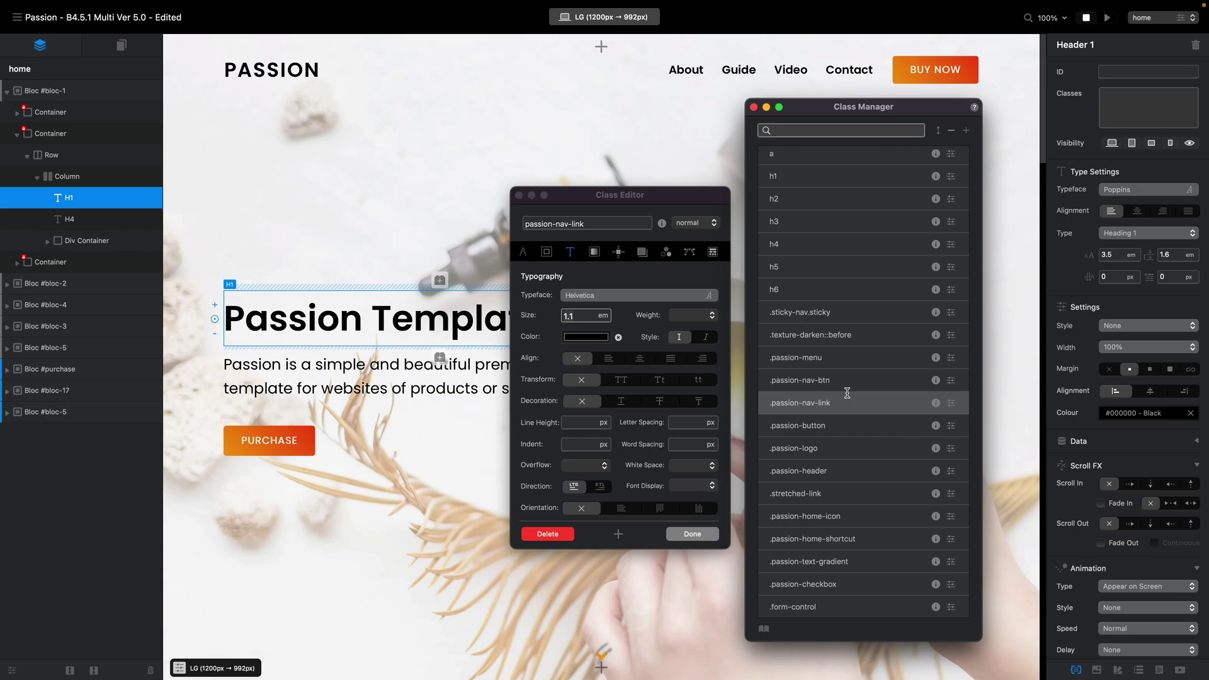
click(951, 427)
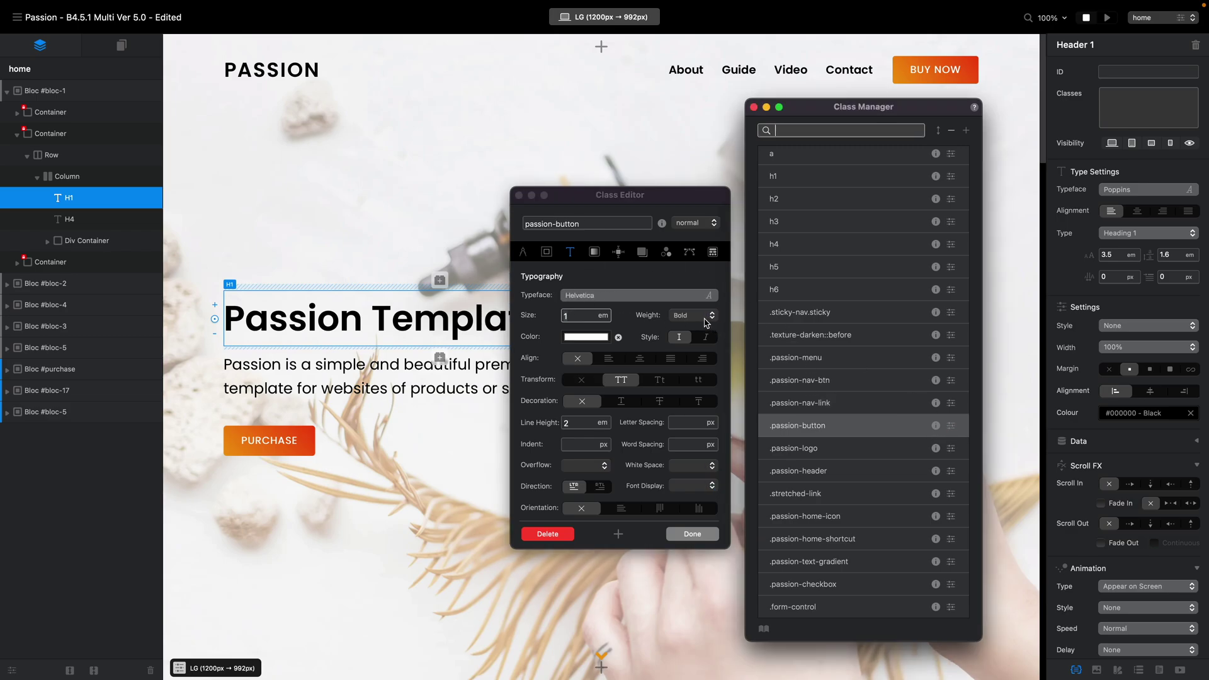
Clear the passion-button bold weight and set its typeface to Poppins-SemiBold
click(680, 321)
click(690, 292)
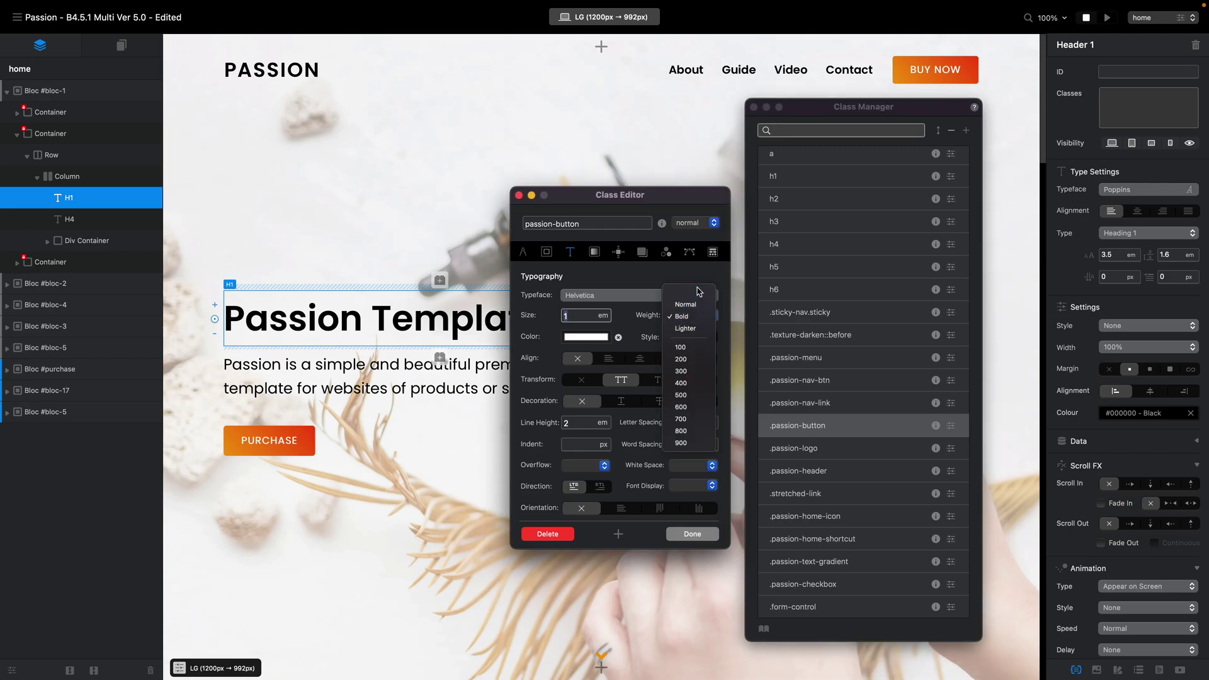
click(640, 295)
scroll(638, 390, down, 3)
click(630, 440)
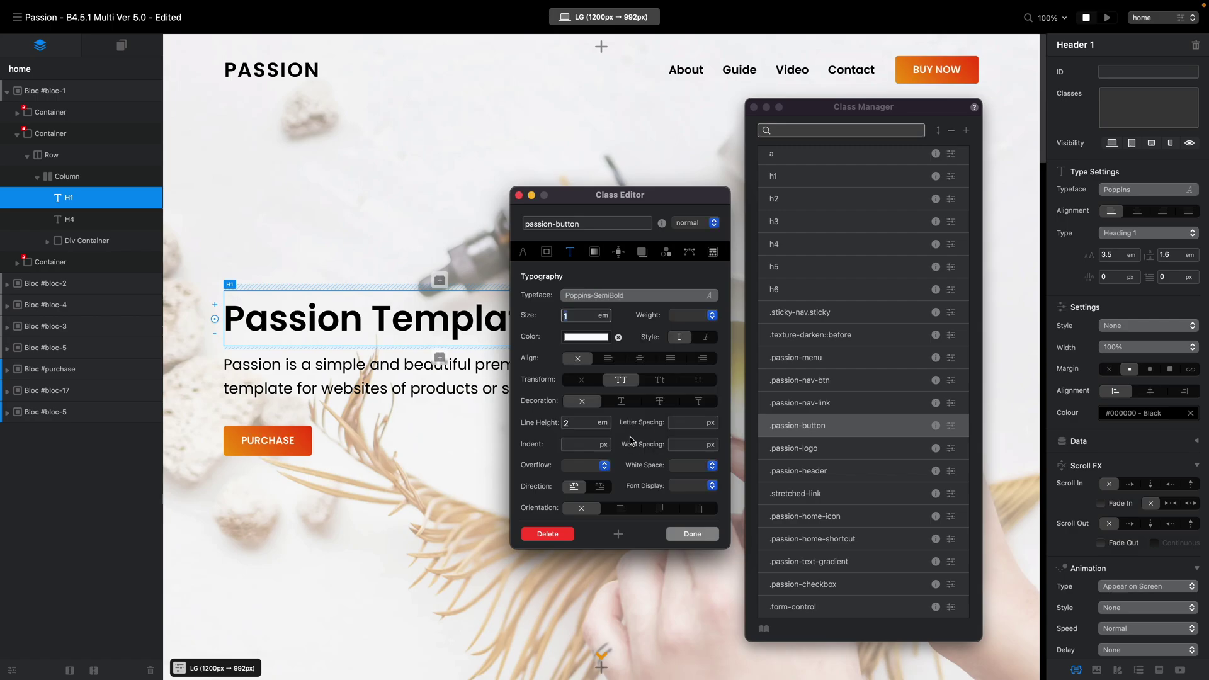
Browse the passion-logo, passion-header, passion-home classes through passion-text-gradient
click(950, 453)
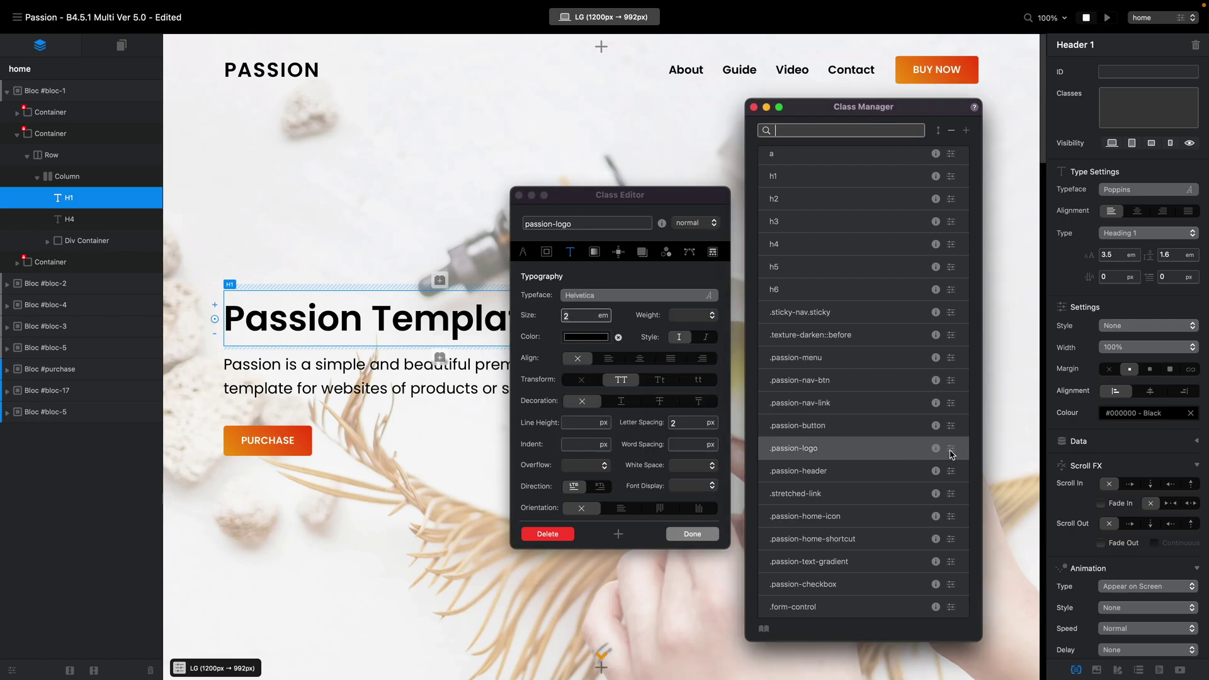
click(952, 476)
scroll(952, 476, down, 2)
scroll(952, 476, down, 1)
click(952, 427)
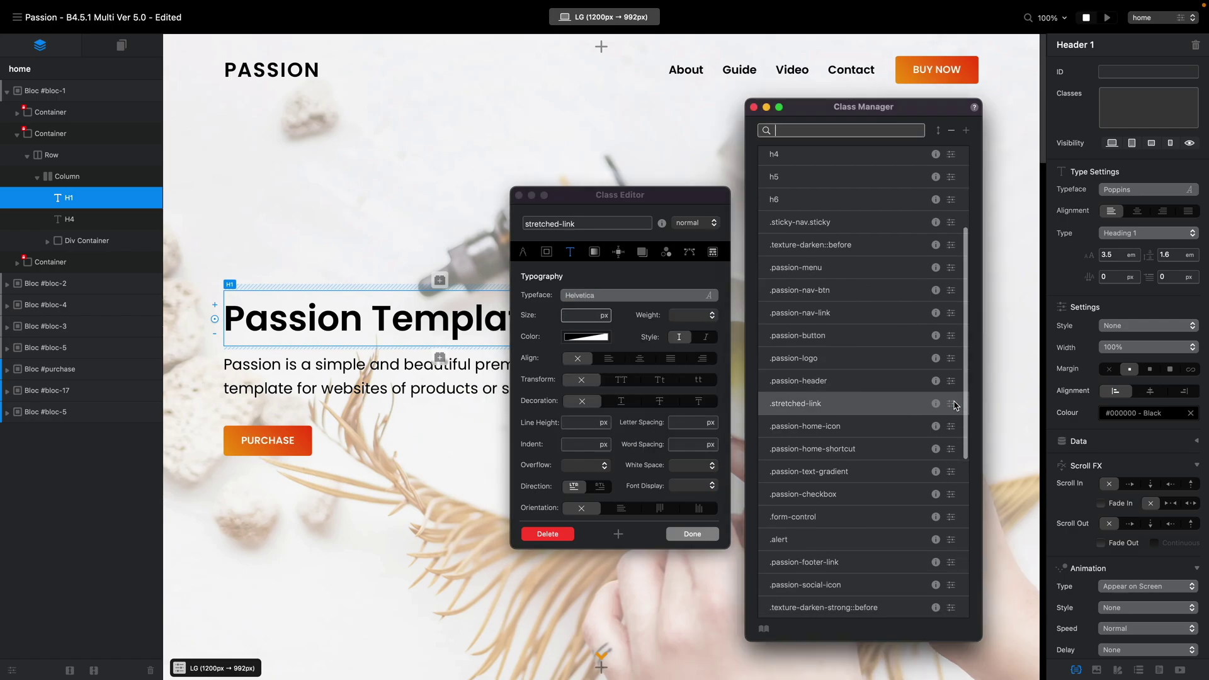
scroll(952, 431, down, 2)
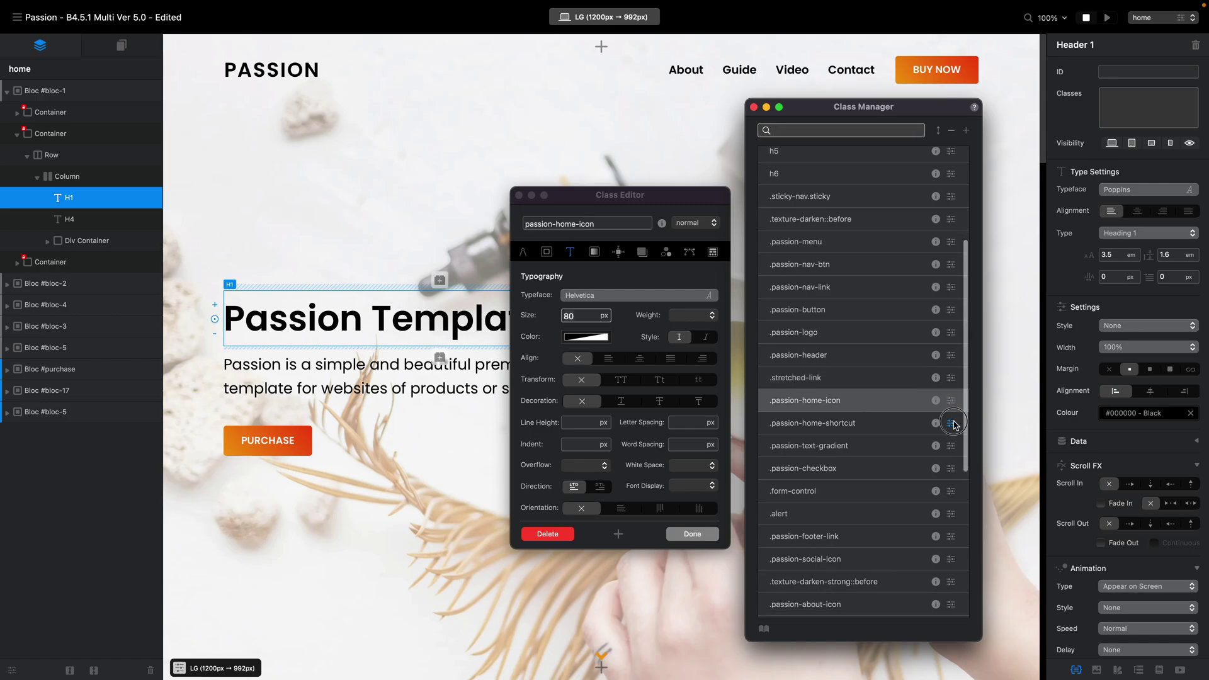
click(952, 422)
click(954, 446)
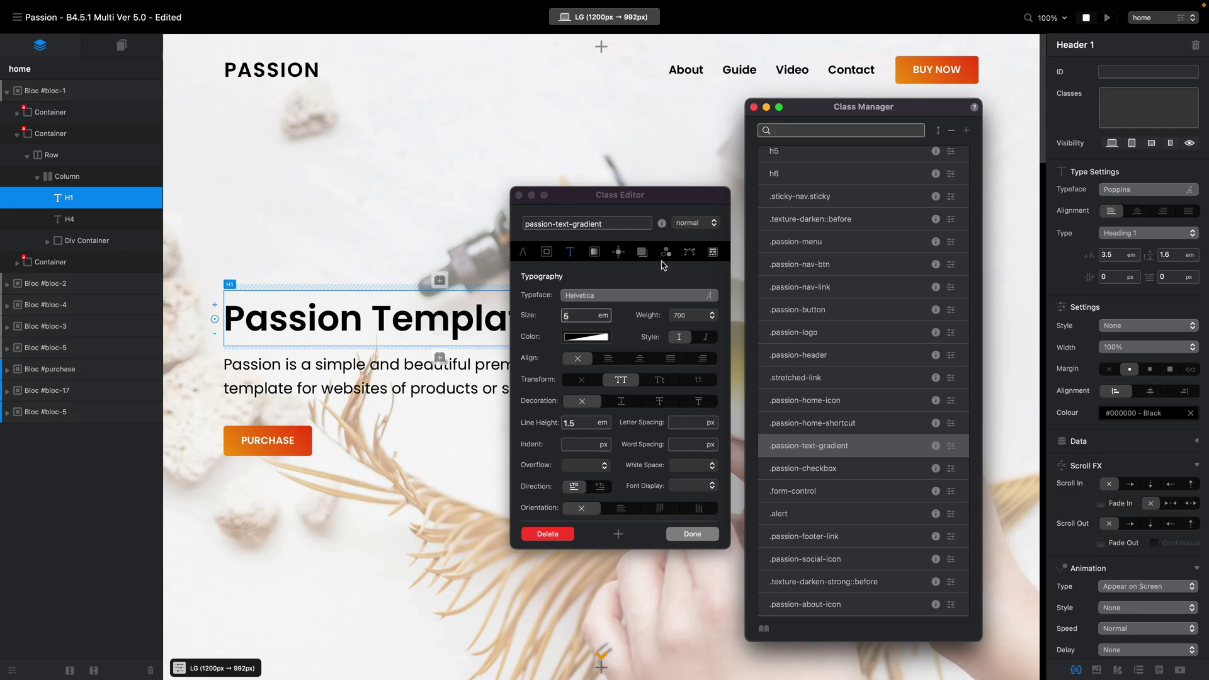
scroll(394, 495, down, 10)
scroll(394, 495, up, 4)
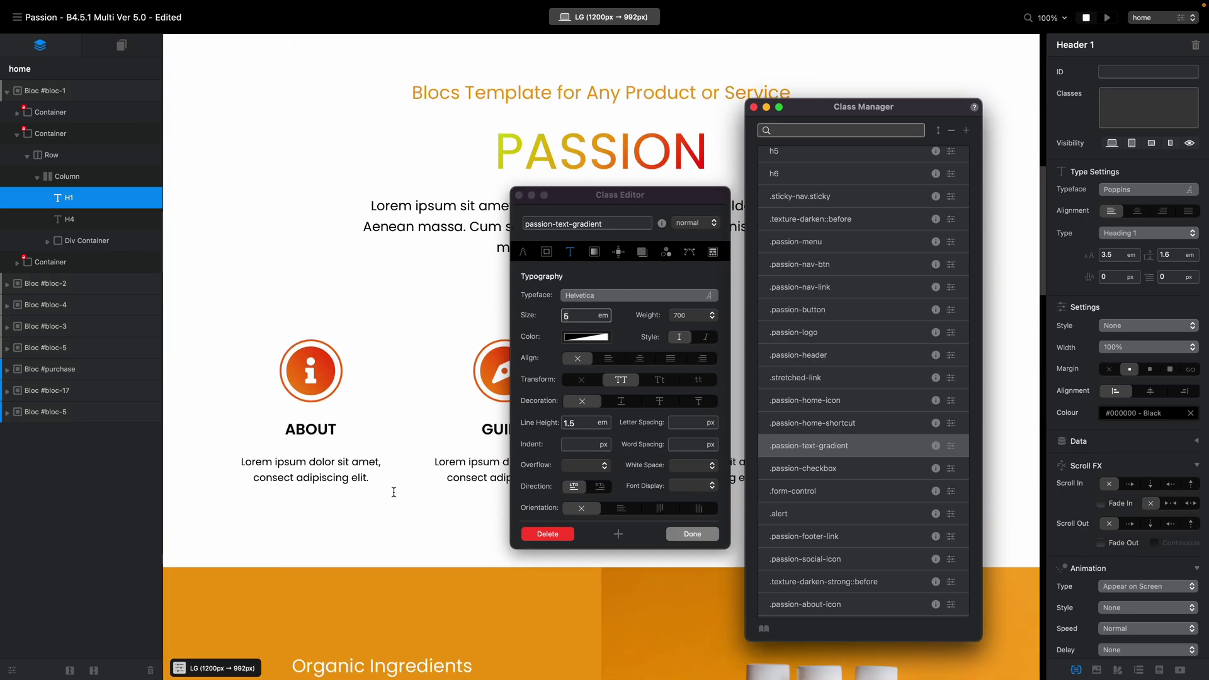
Clear the 700 weight on .passion-text-gradient and set its typeface to Poppins-SemiBold
click(695, 308)
click(701, 197)
click(614, 295)
scroll(604, 378, down, 5)
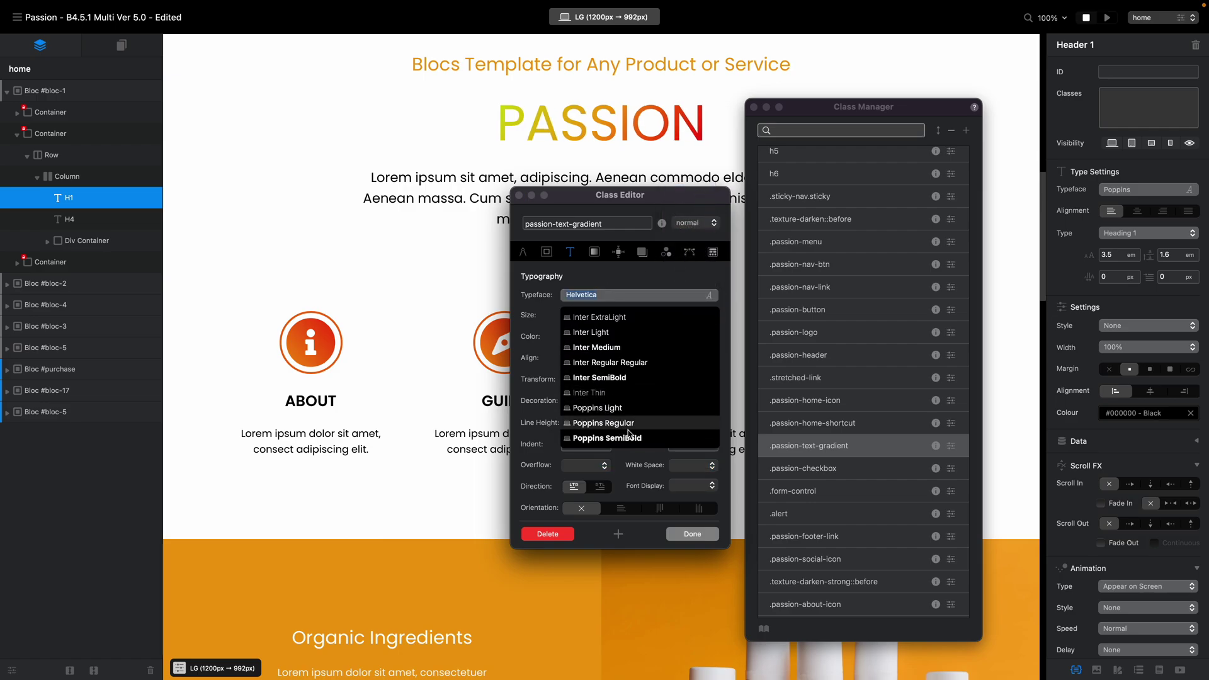
click(634, 438)
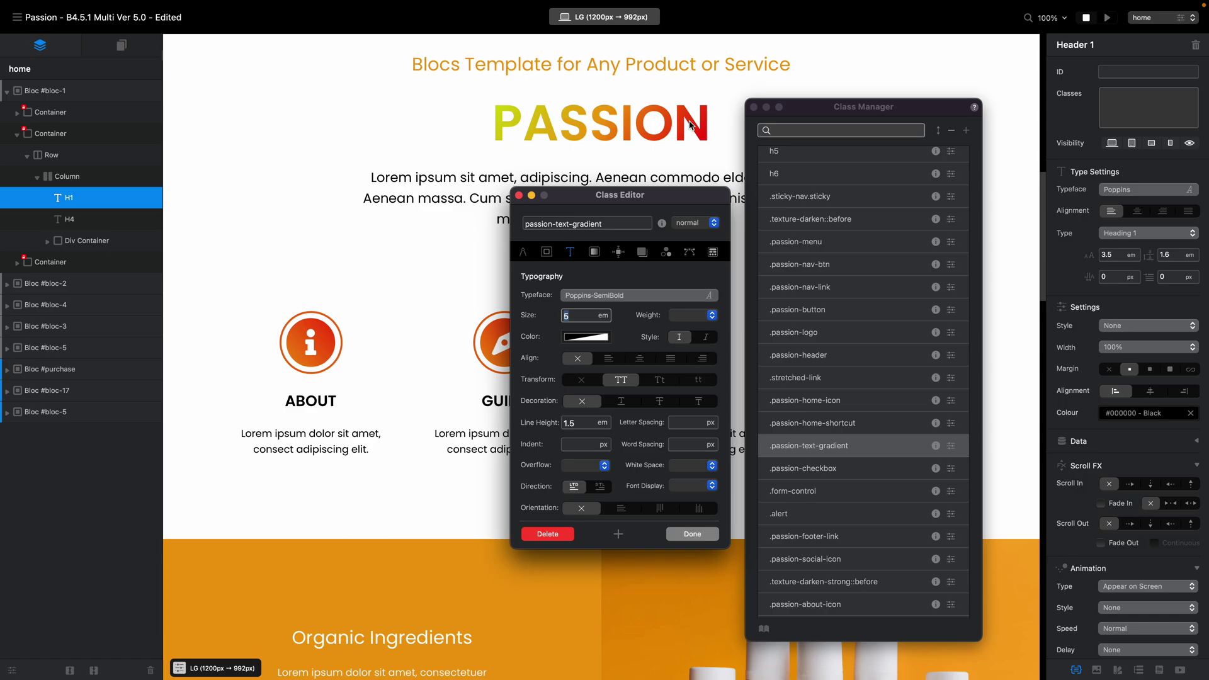
Load the .alert class, clear its Bold weight and set its typeface to Poppins-SemiBold
click(953, 470)
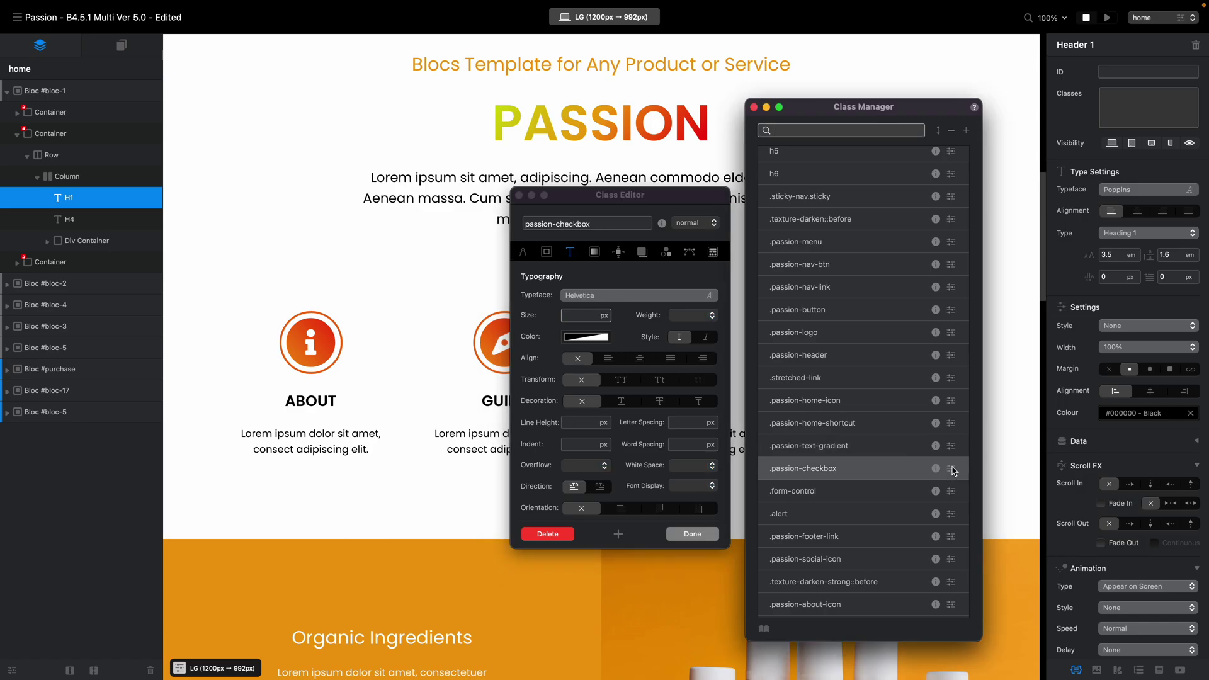
click(951, 513)
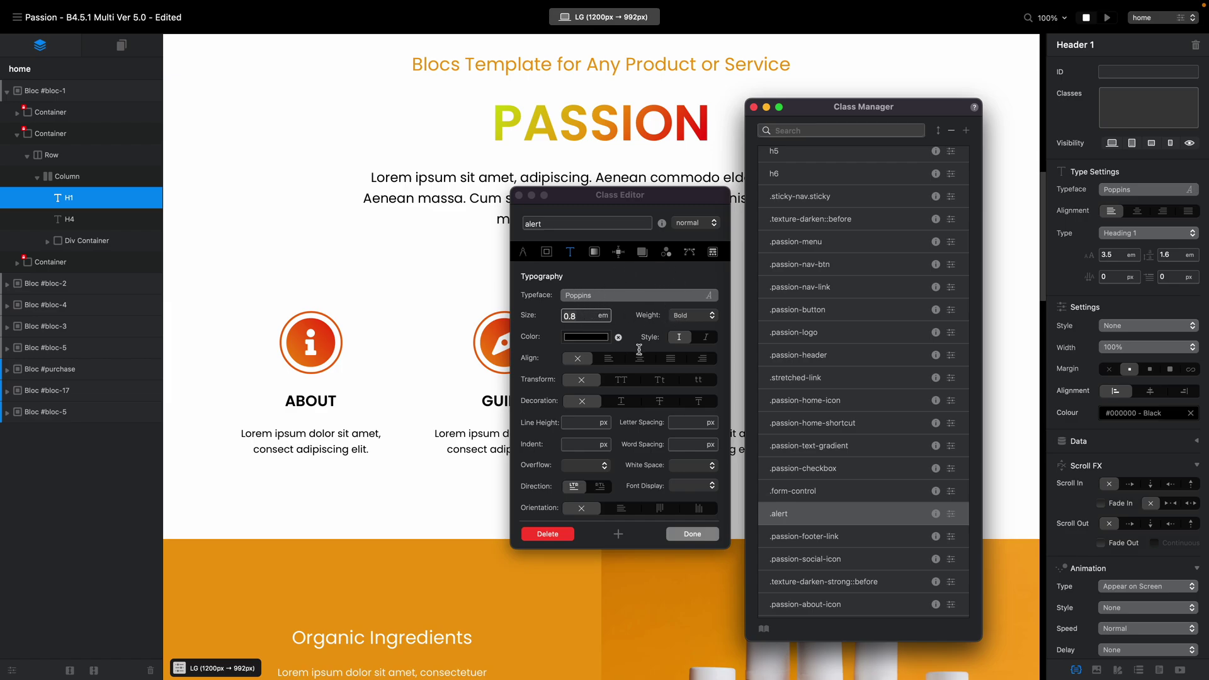
click(595, 295)
key(Tab)
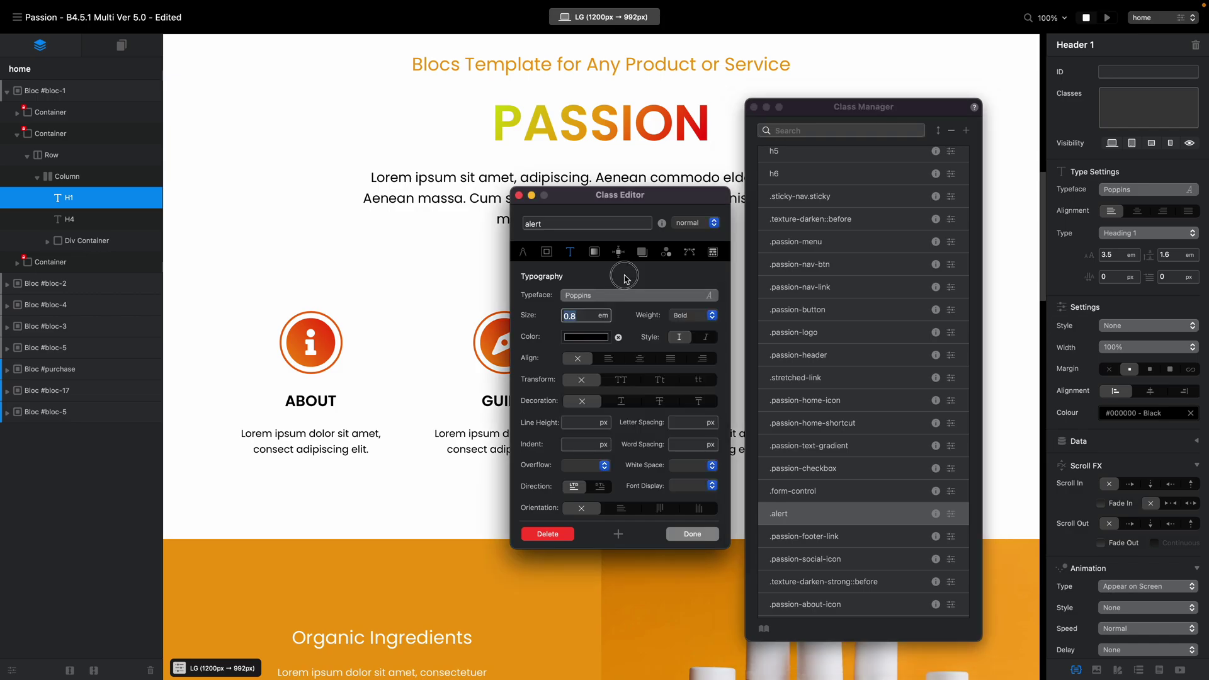
click(713, 320)
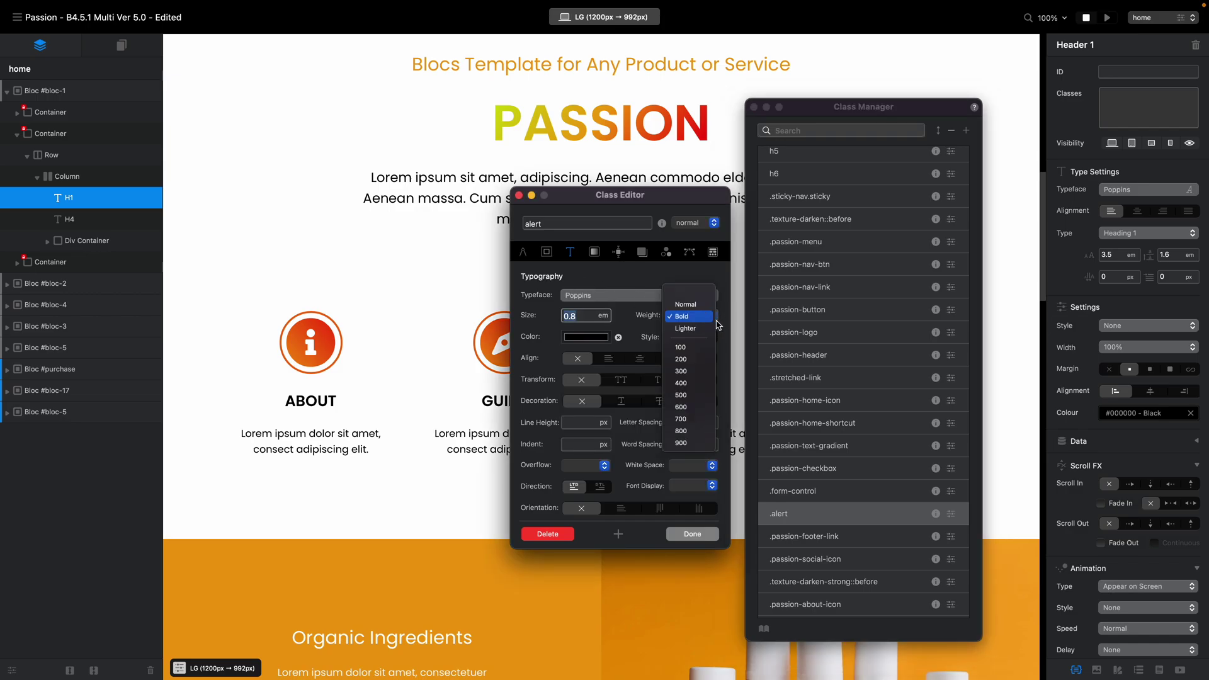
click(697, 292)
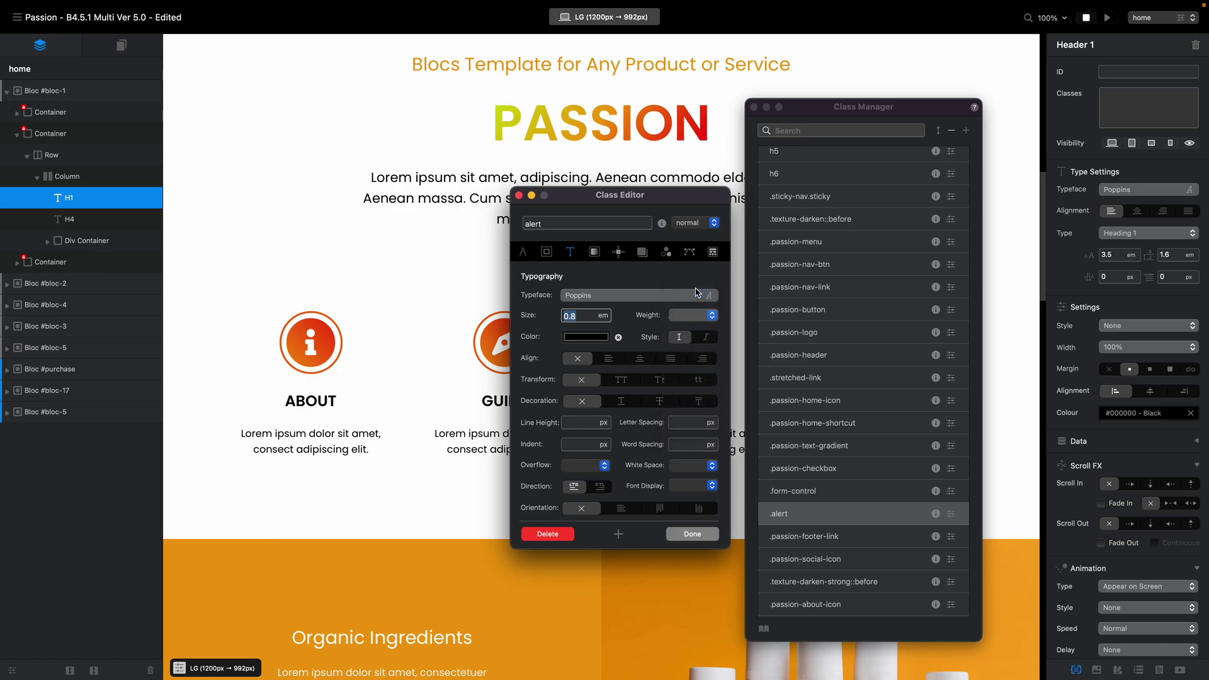
click(632, 295)
scroll(628, 404, down, 3)
click(633, 438)
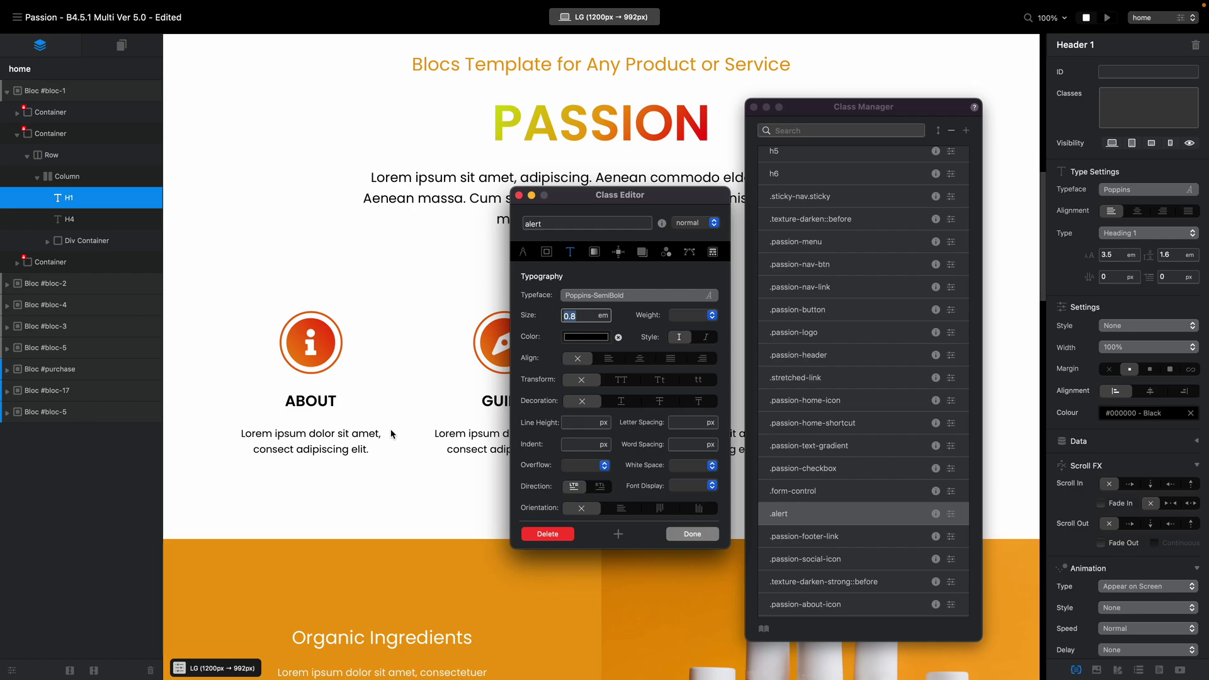
click(952, 533)
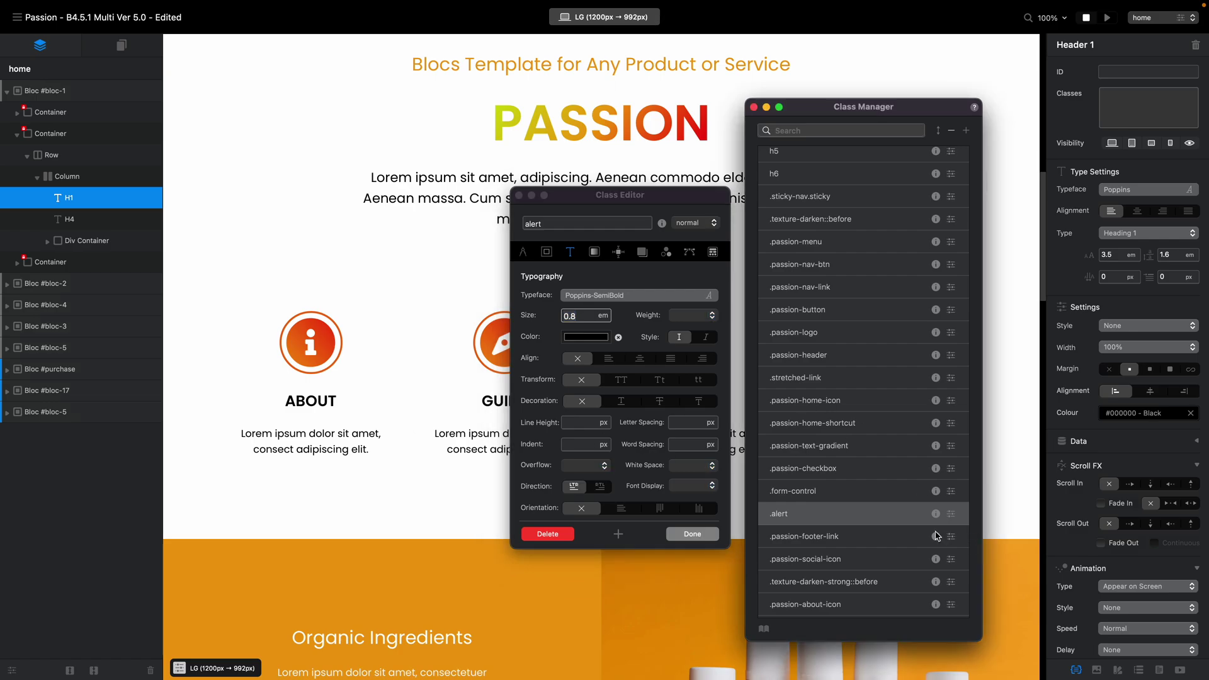
scroll(953, 478, down, 3)
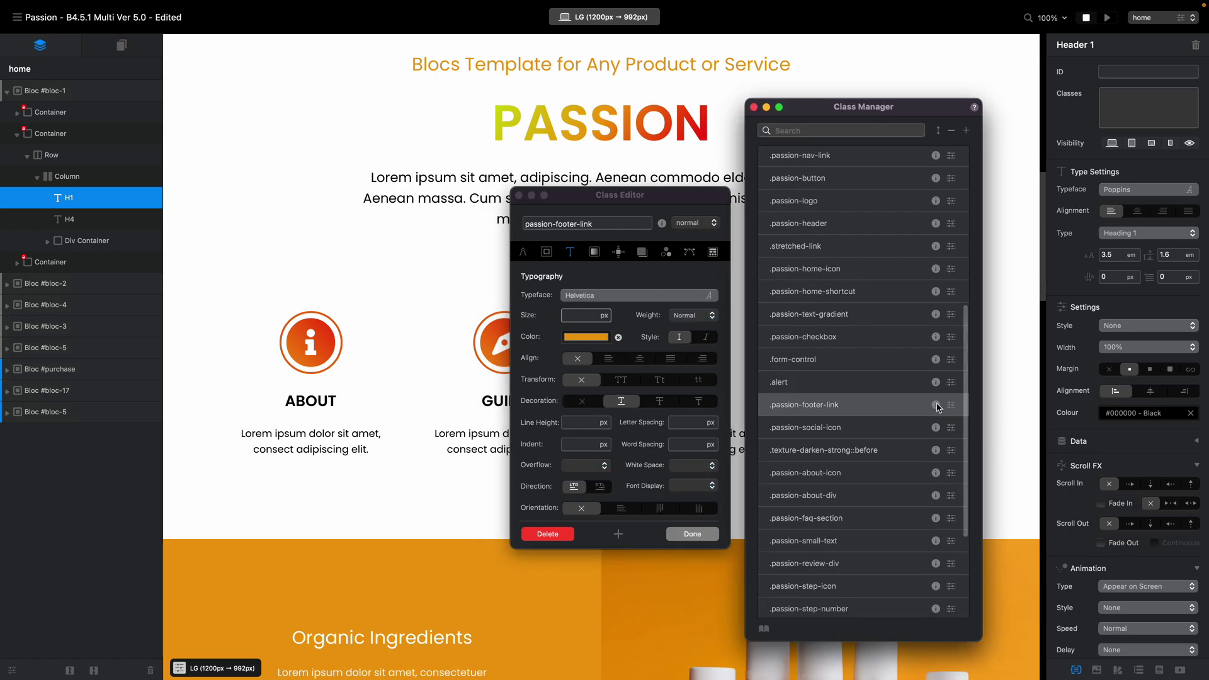
Give .passion-footer-link Normal weight and the Poppins Regular typeface instead of Helvetica
click(693, 316)
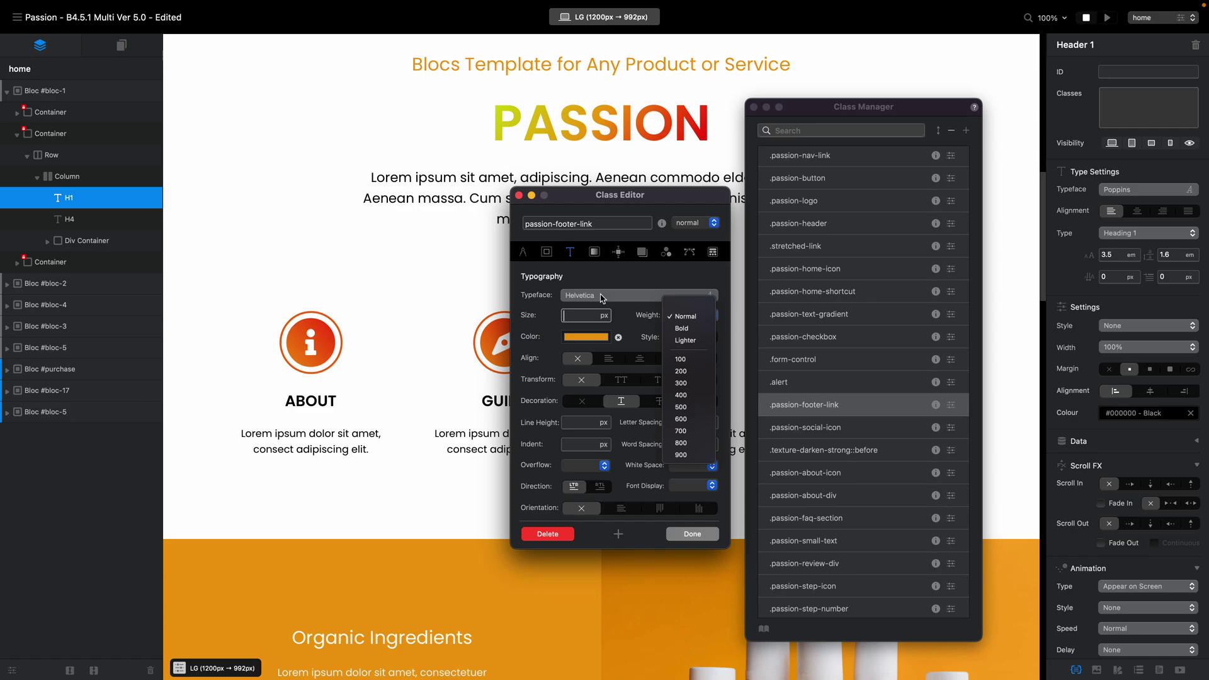
click(686, 316)
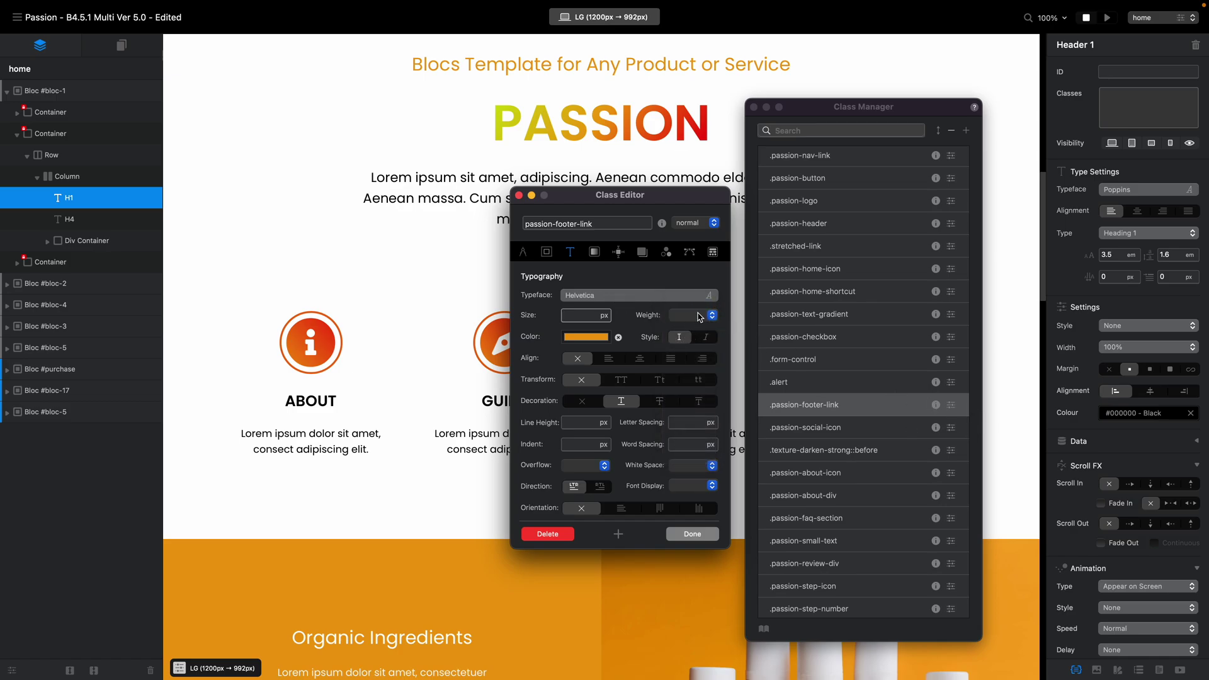
scroll(454, 578, down, 15)
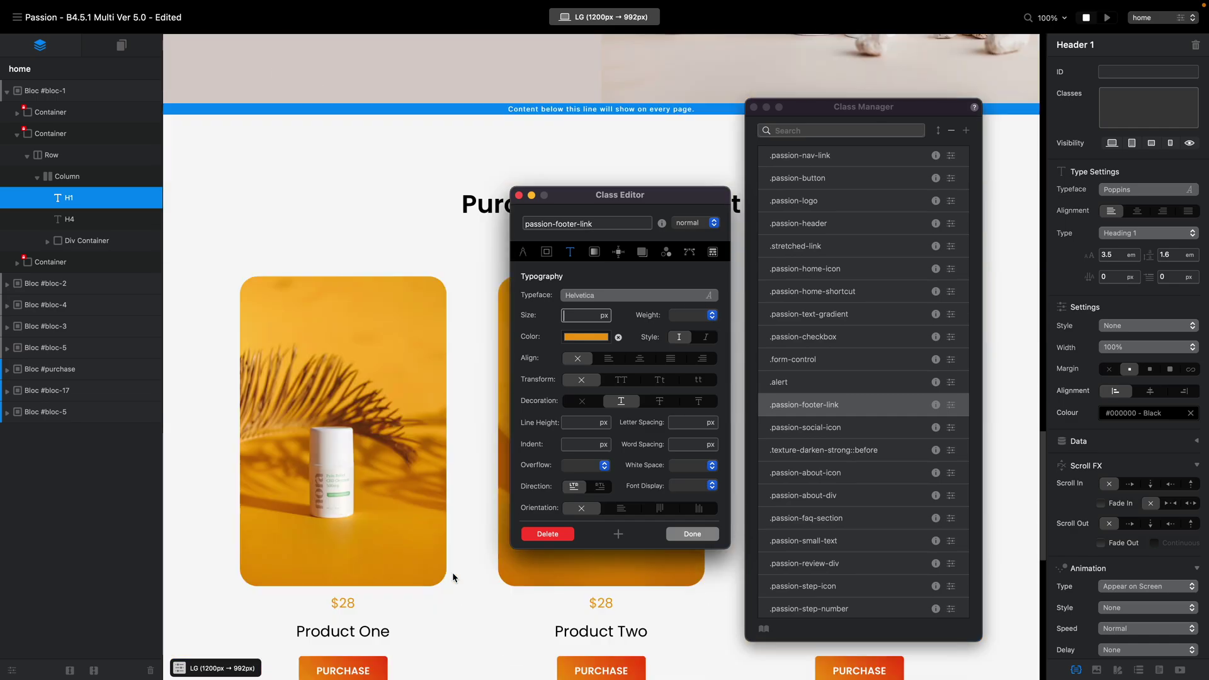
click(698, 317)
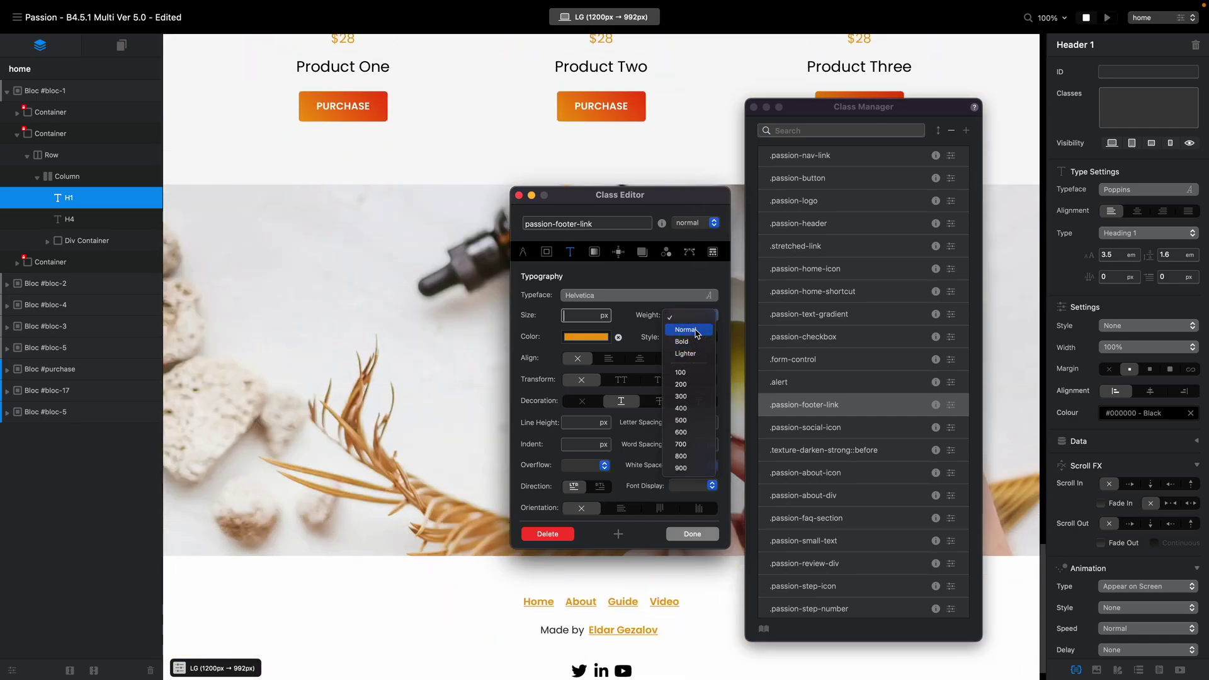
click(698, 332)
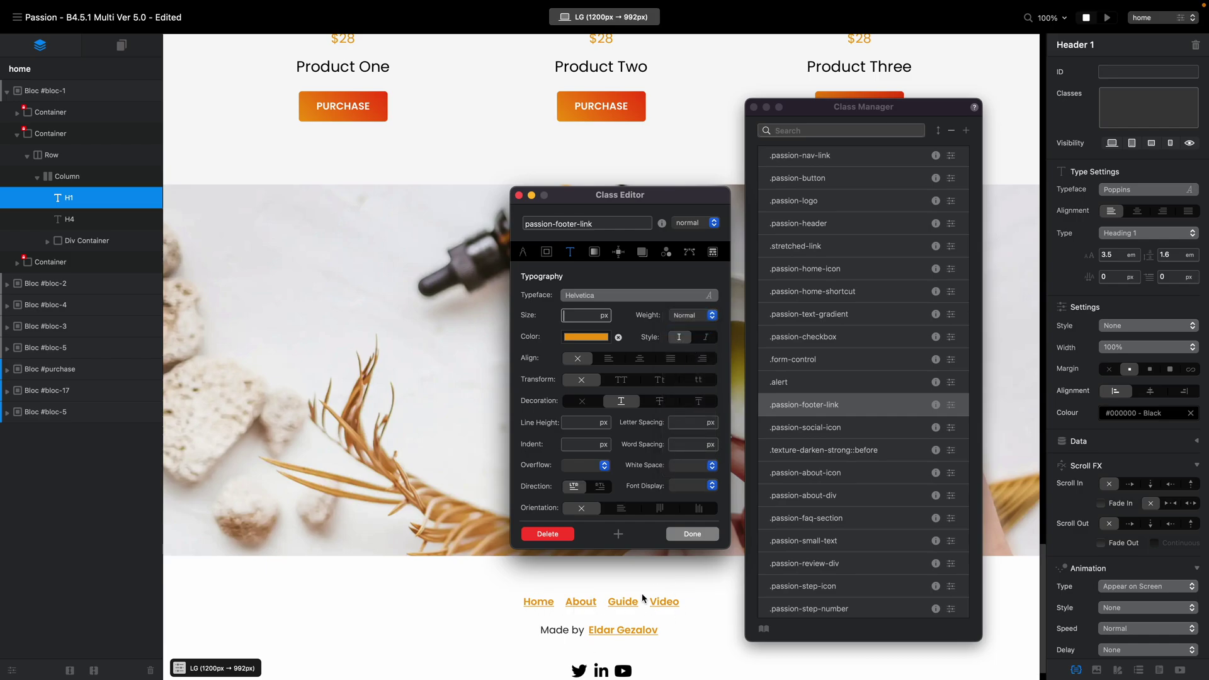
click(705, 322)
click(704, 322)
click(614, 297)
scroll(620, 372, down, 4)
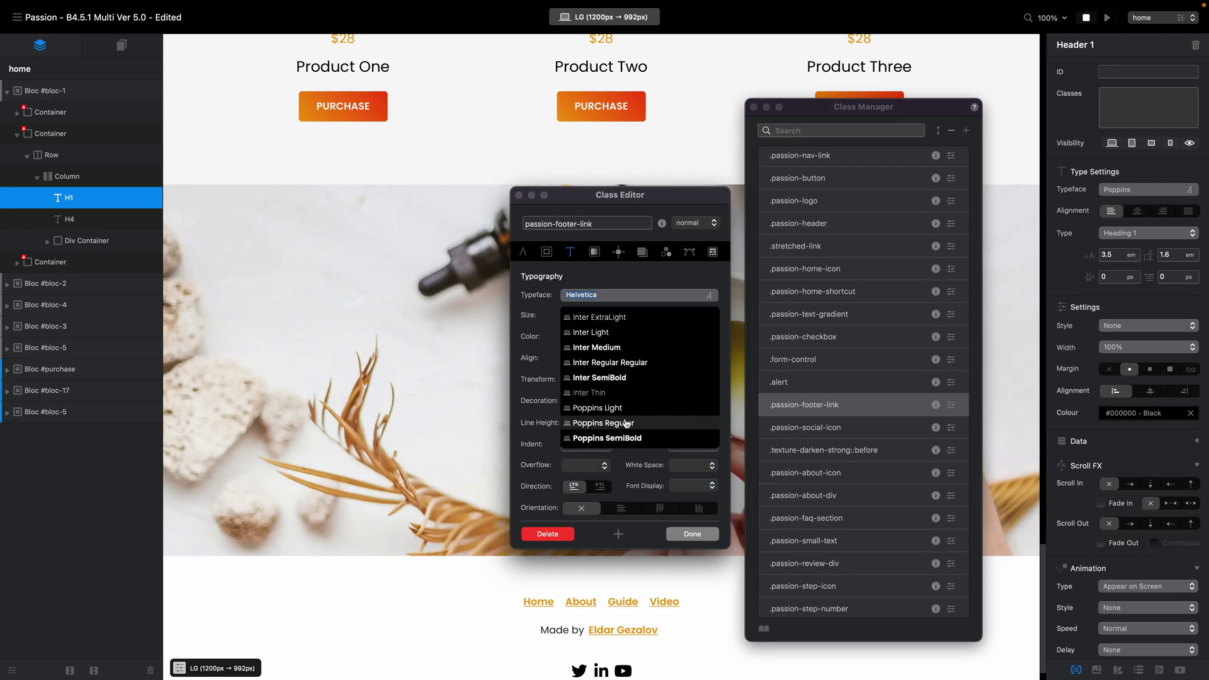
click(652, 424)
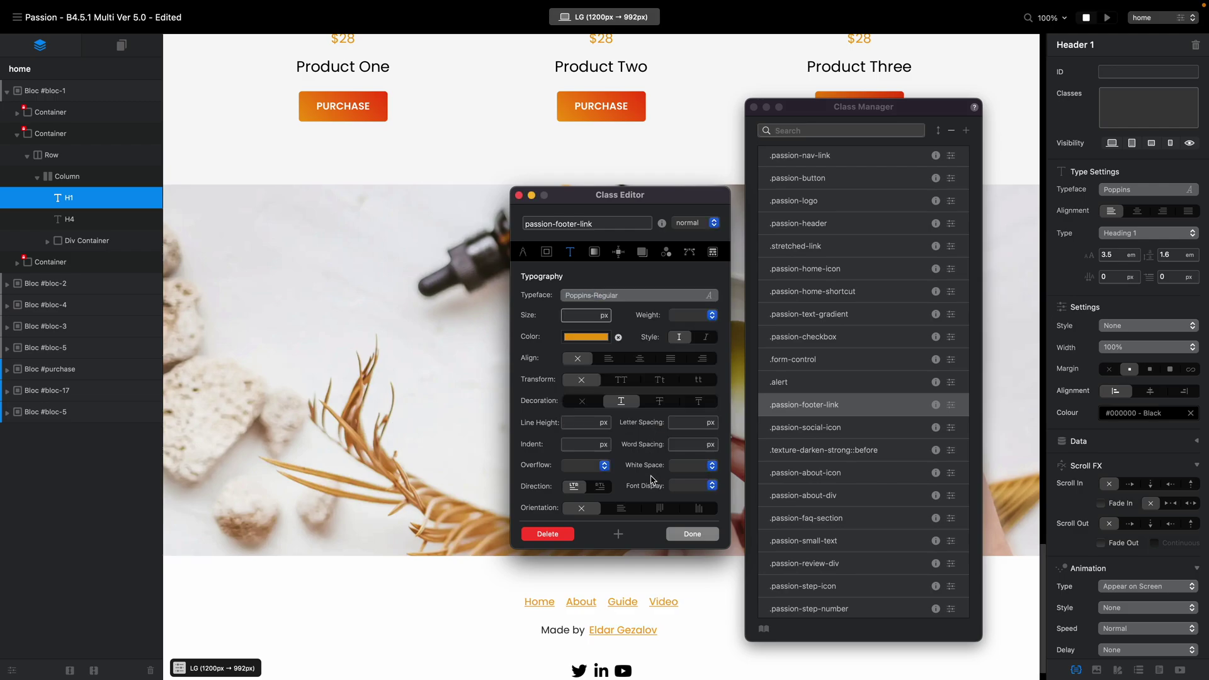
click(951, 428)
Review the classes from texture-darken-strong::before down to passion-step-icon
click(953, 451)
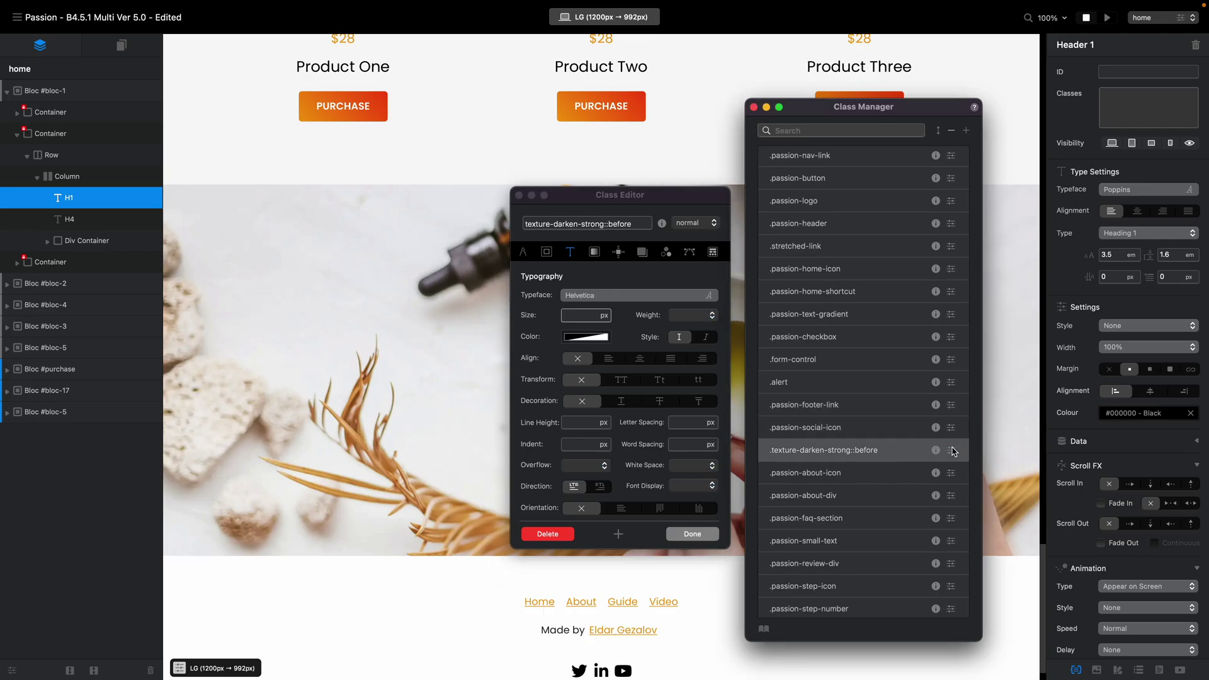
scroll(953, 451, down, 2)
click(955, 428)
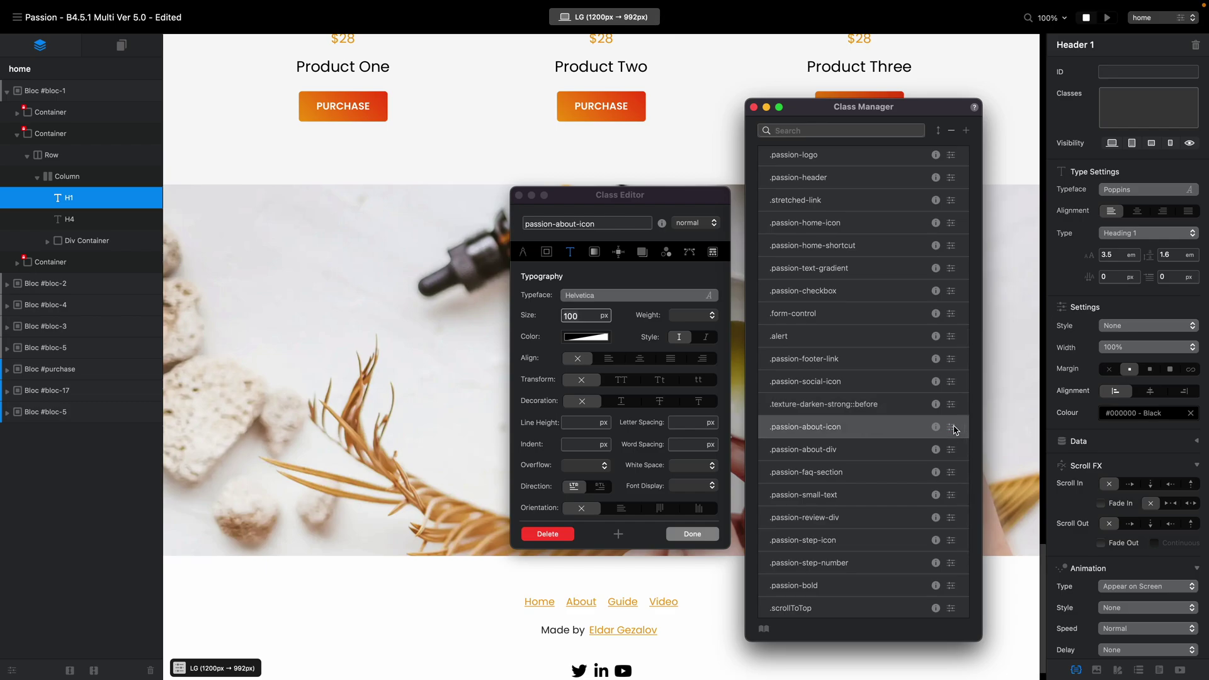
scroll(955, 431, down, 1)
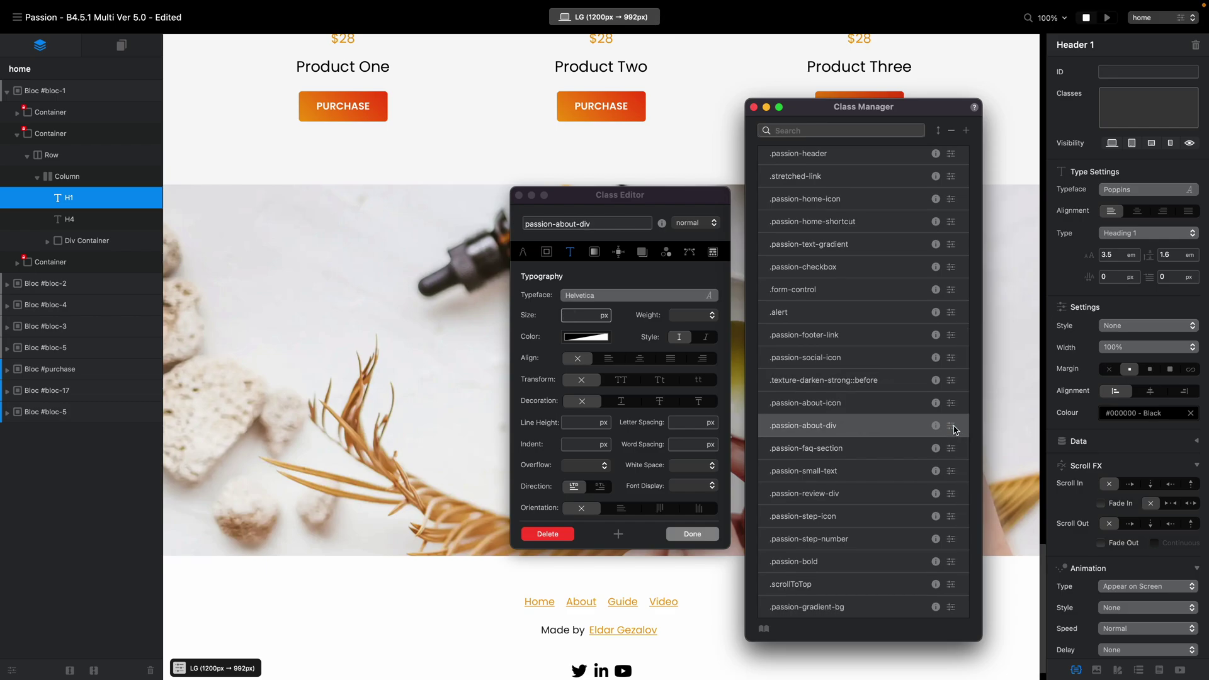
click(952, 451)
scroll(953, 451, down, 1)
click(952, 458)
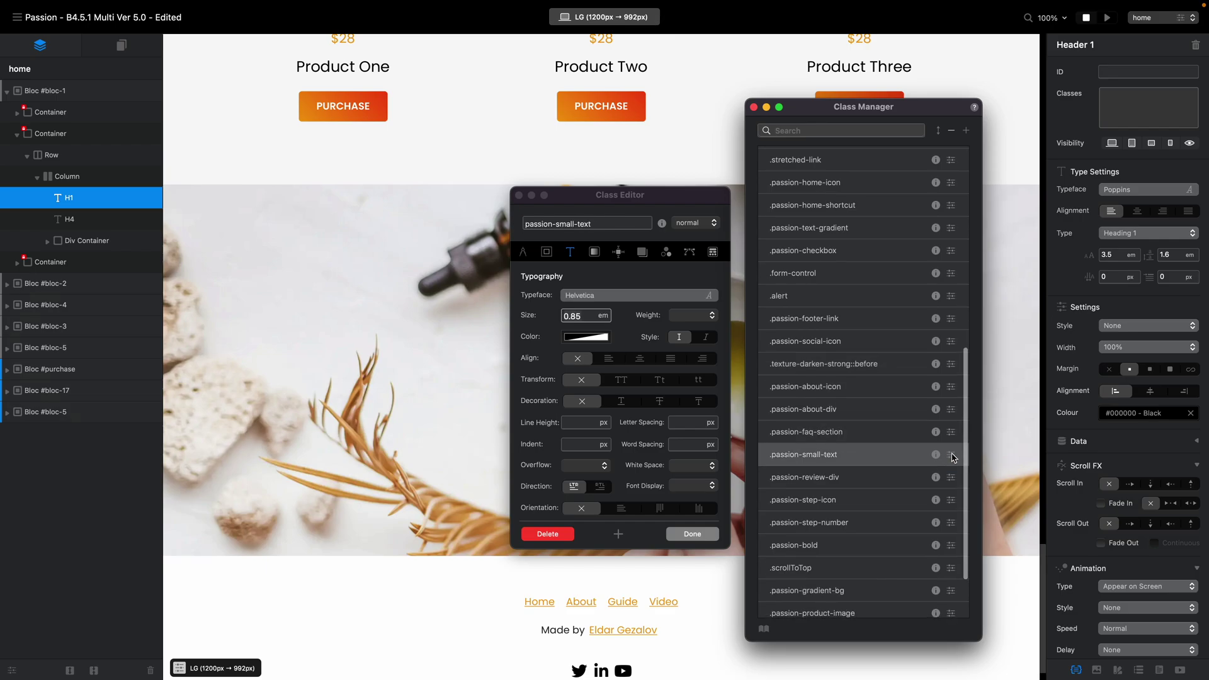
click(953, 477)
scroll(955, 477, down, 1)
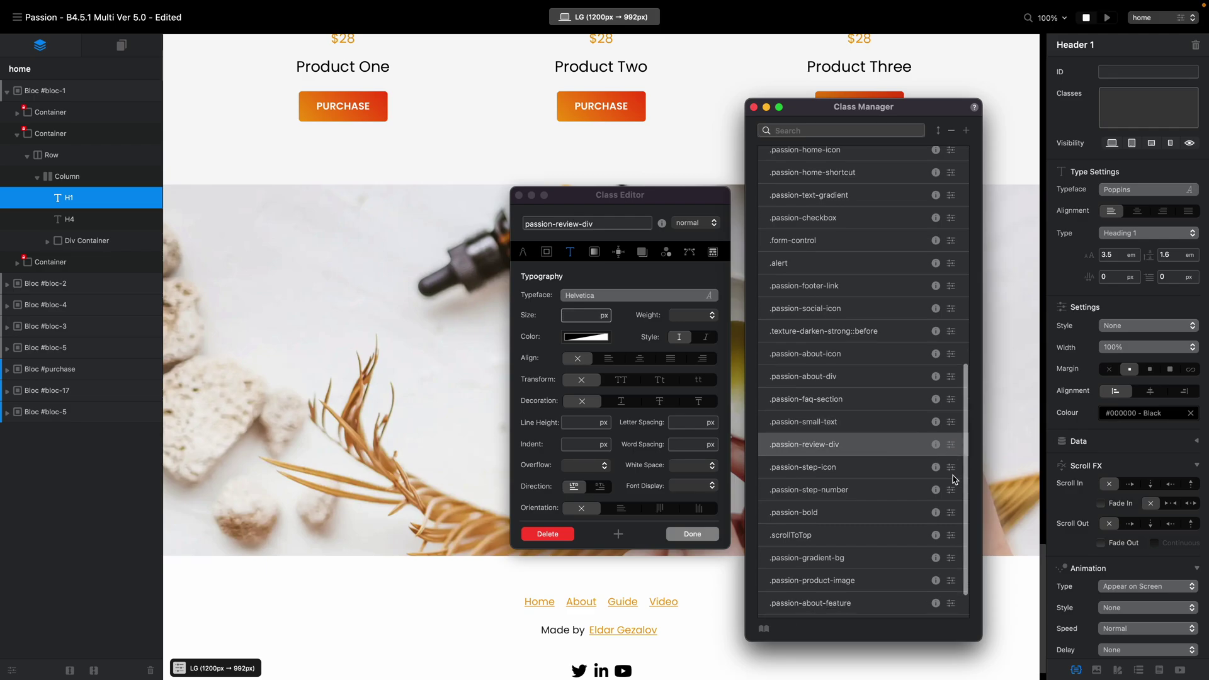
click(953, 476)
scroll(953, 476, down, 1)
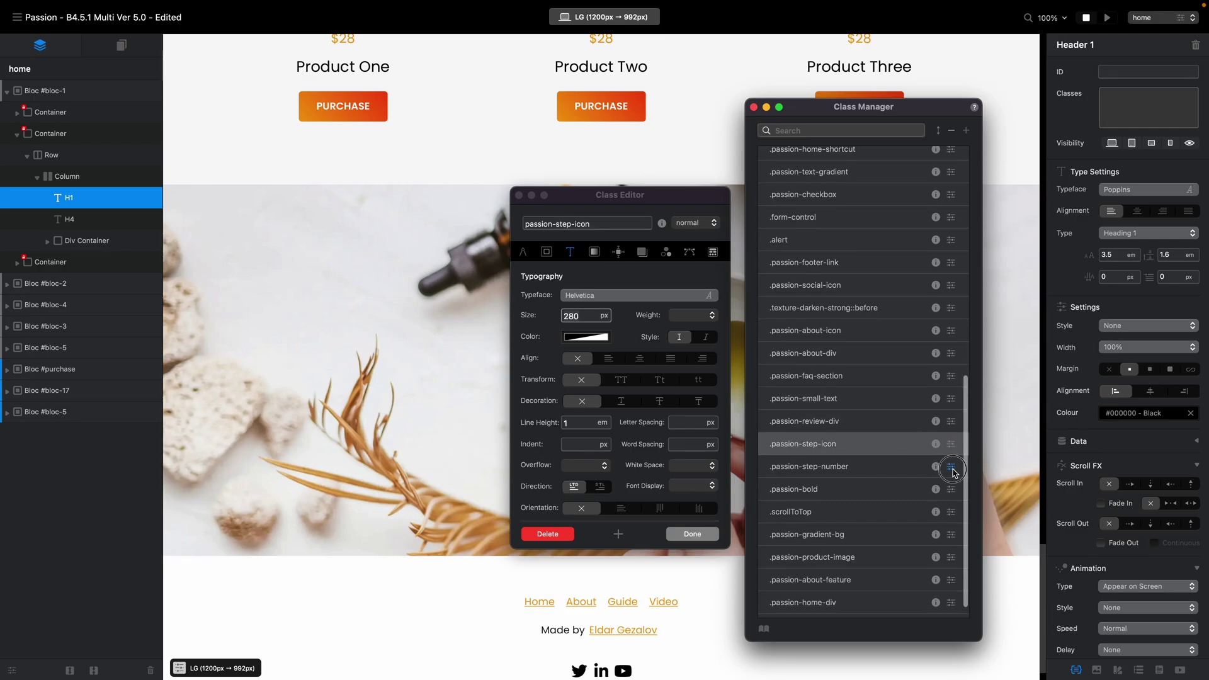
Set the .passion-step-number typeface to Poppins SemiBold
click(953, 473)
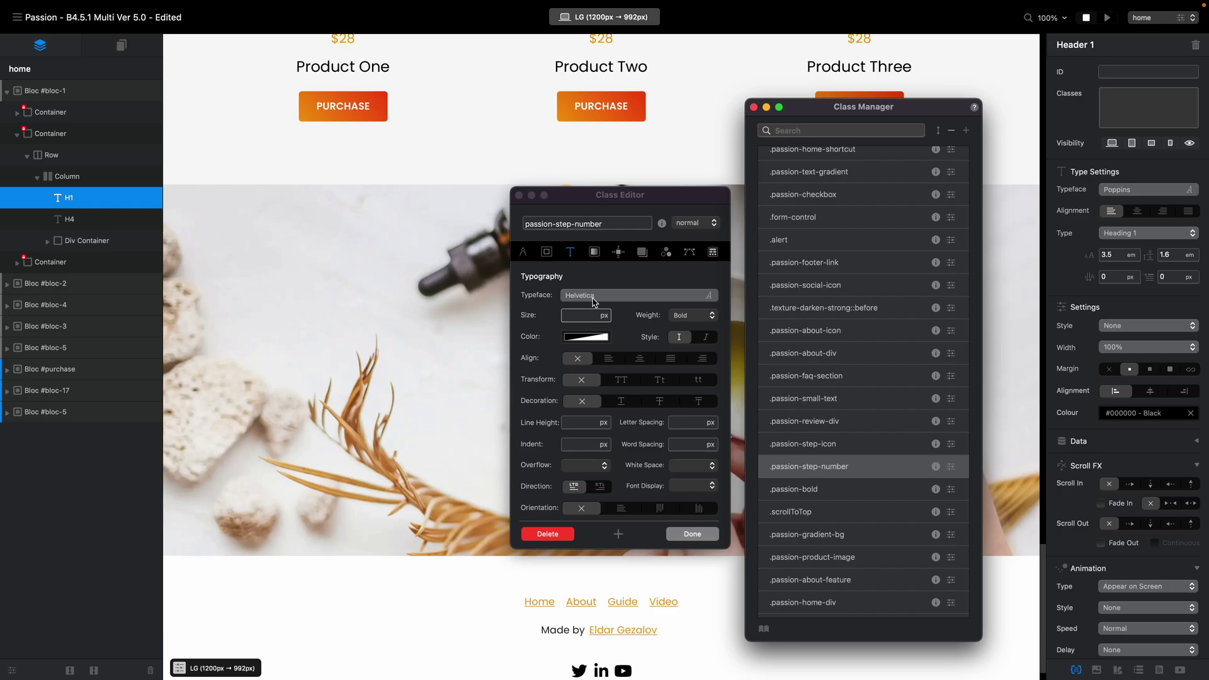
click(697, 316)
click(689, 289)
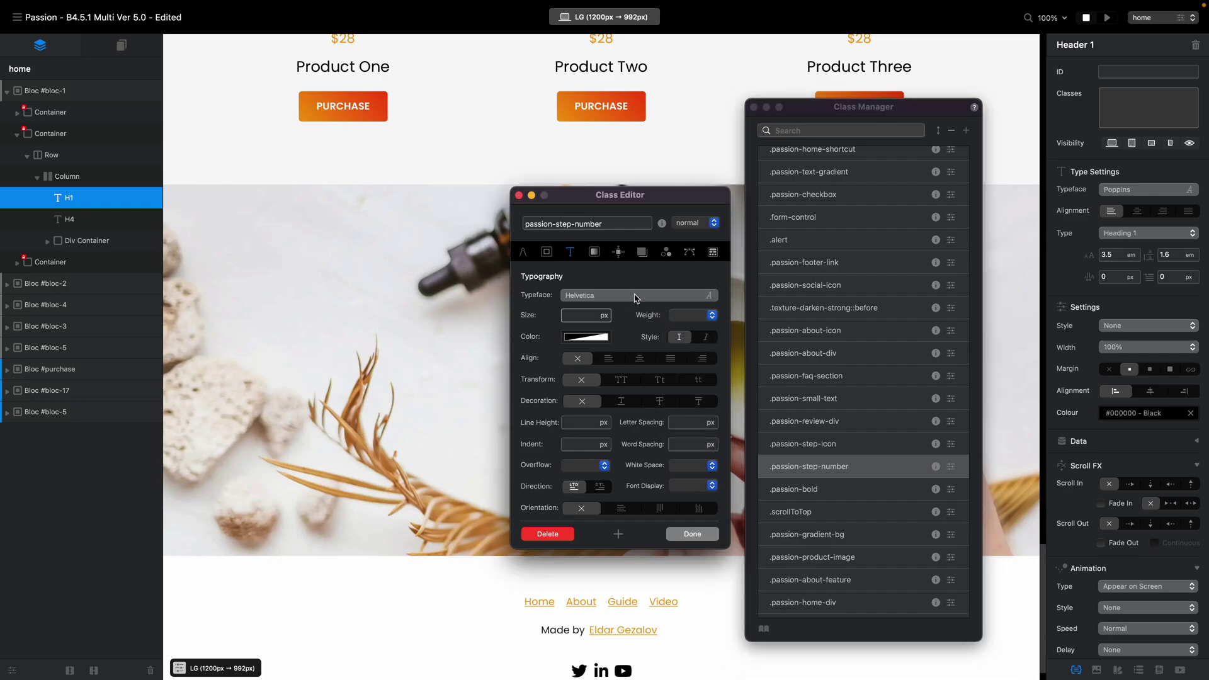
click(630, 295)
click(628, 435)
Set .passion-bold to Poppins SemiBold and clear its Bold weight
click(952, 495)
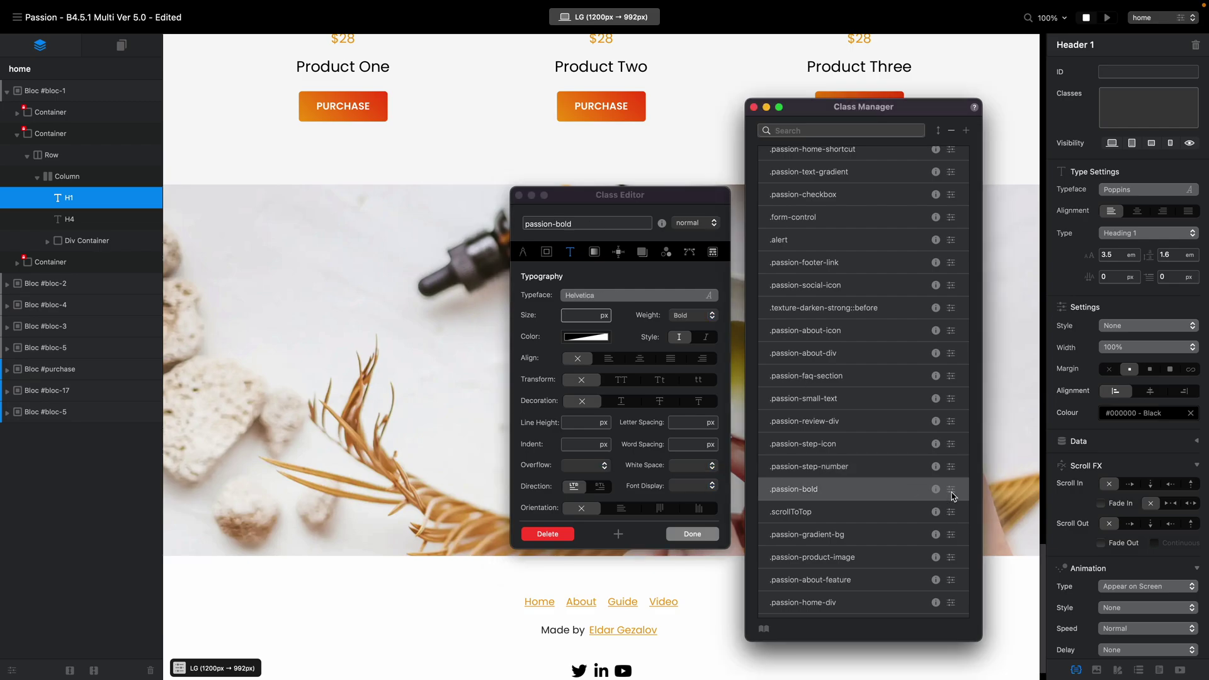
click(633, 294)
scroll(630, 391, down, 5)
click(637, 437)
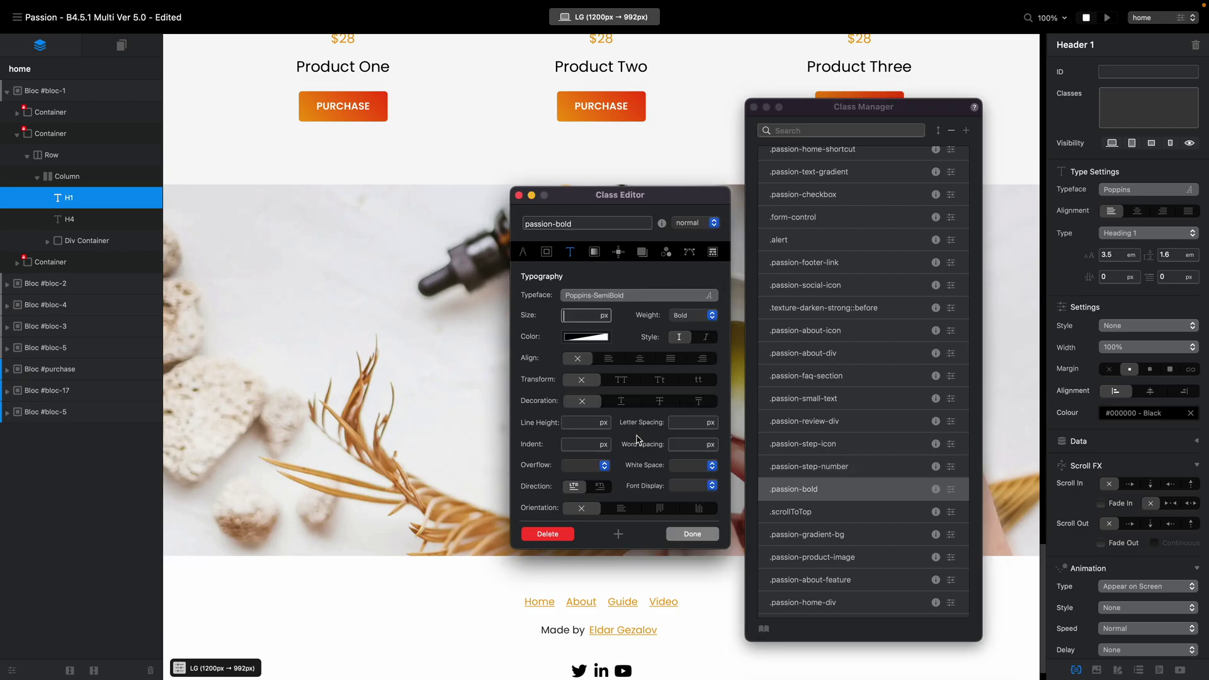
click(696, 313)
click(690, 291)
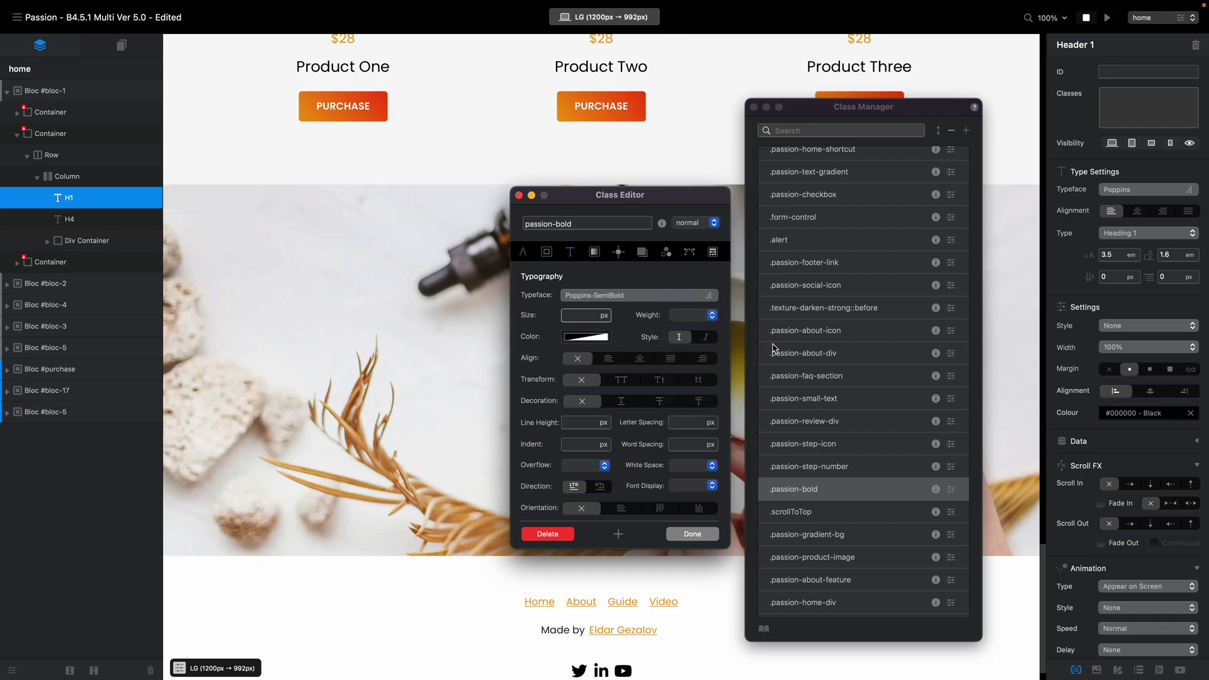
Review scrollToTop through passion-product-column, then close the Class Editor with Done
click(957, 516)
click(956, 538)
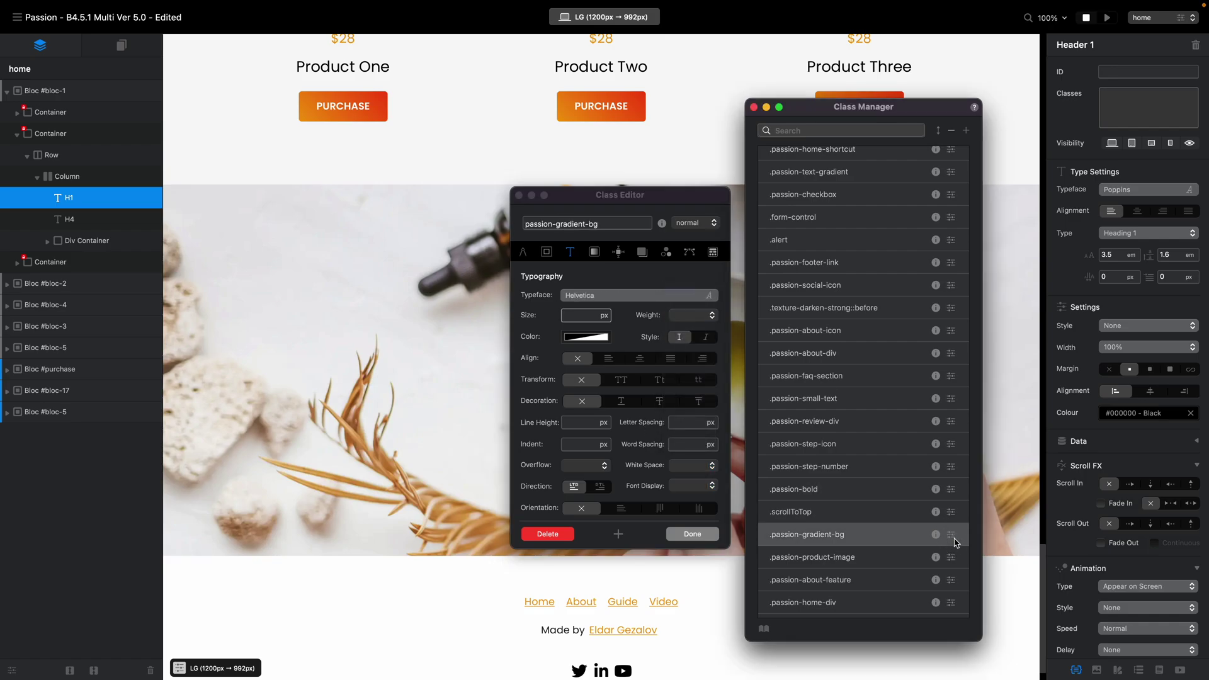
scroll(955, 542, down, 1)
click(952, 539)
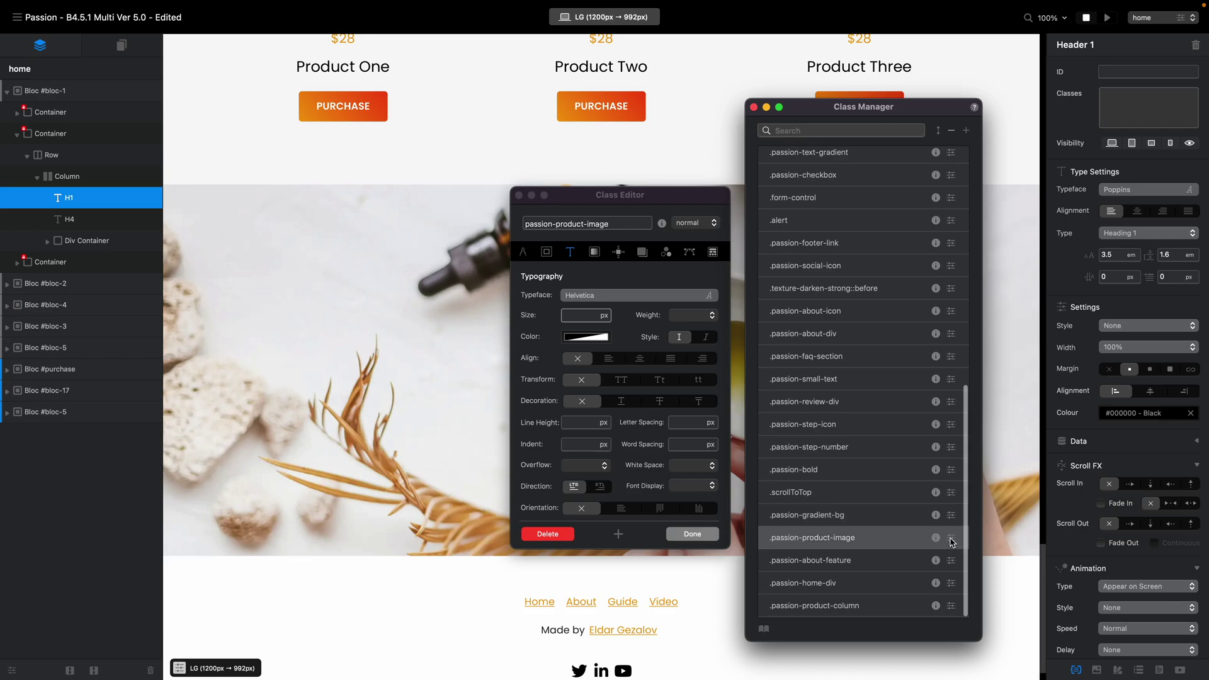
click(953, 562)
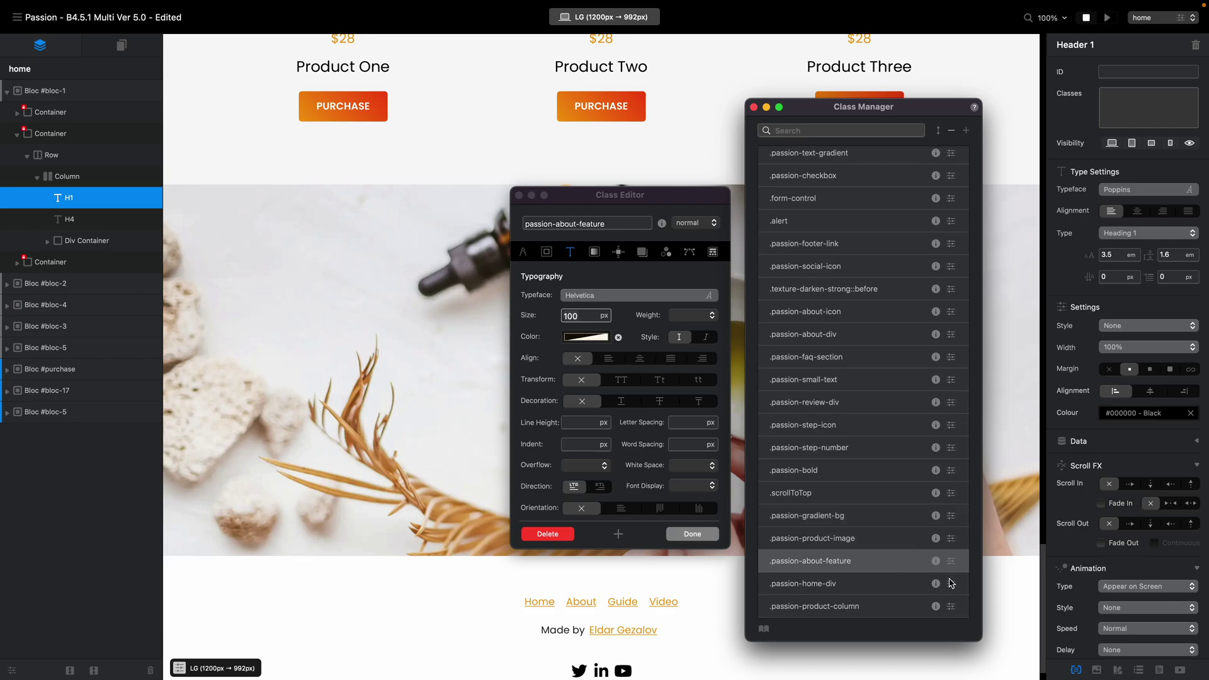
click(953, 585)
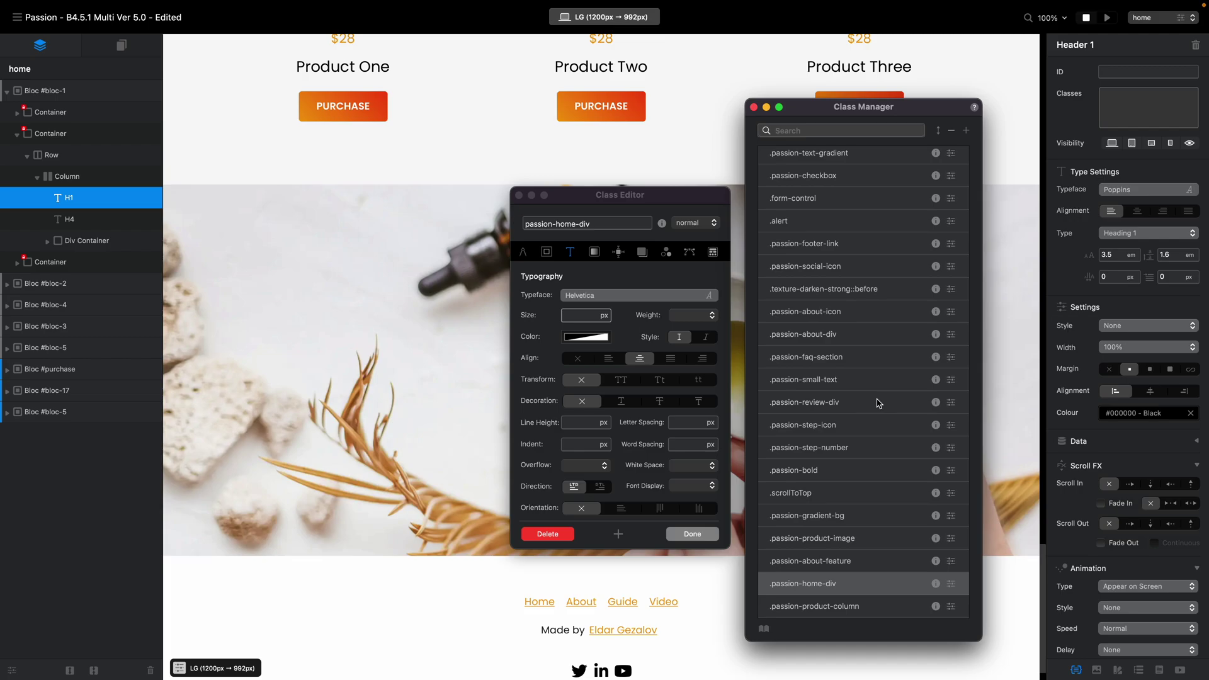
click(952, 607)
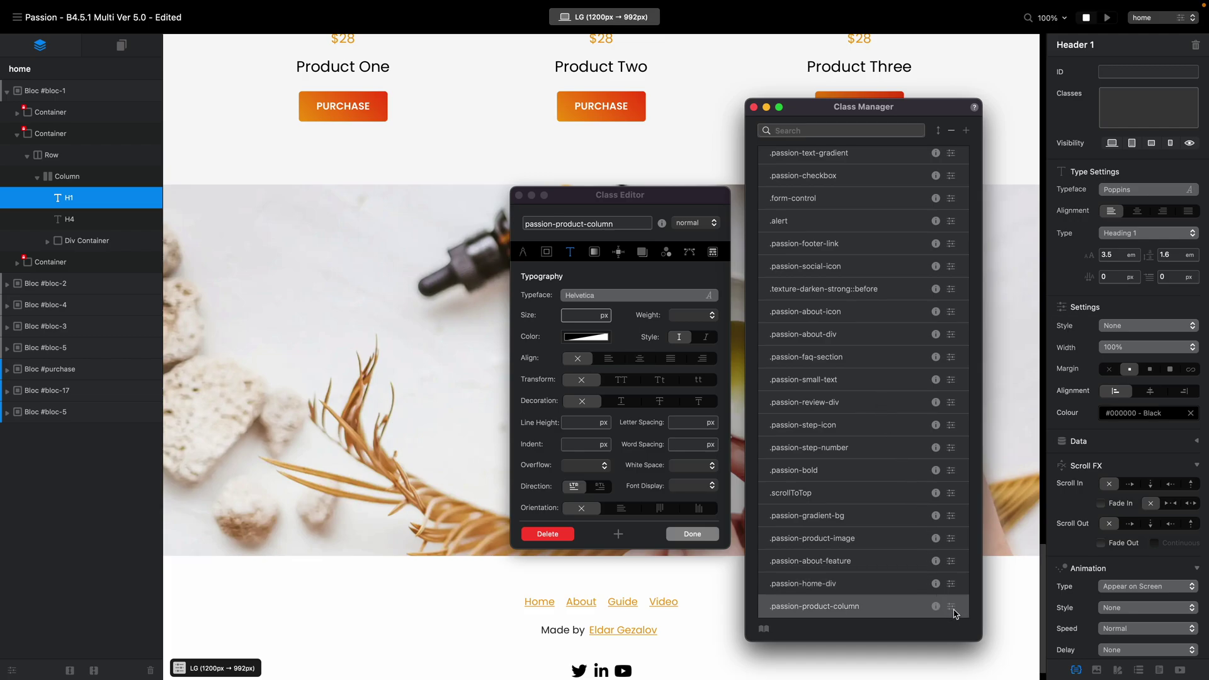
scroll(913, 485, up, 10)
scroll(913, 479, down, 10)
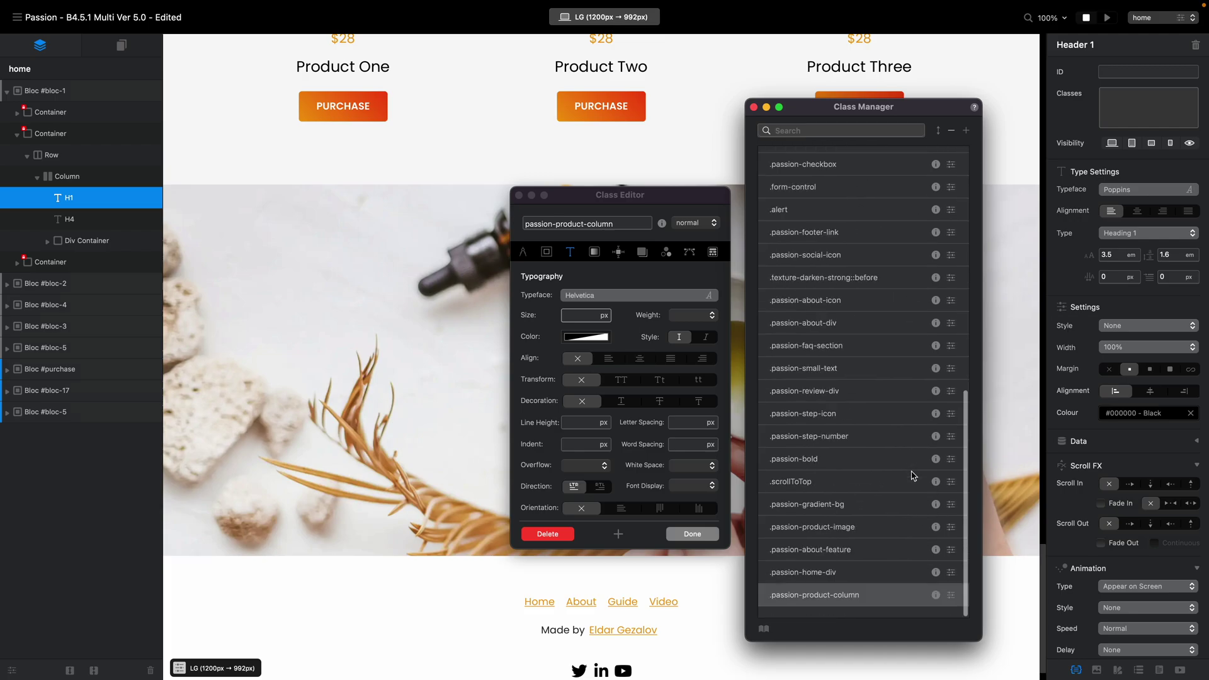
scroll(914, 476, up, 10)
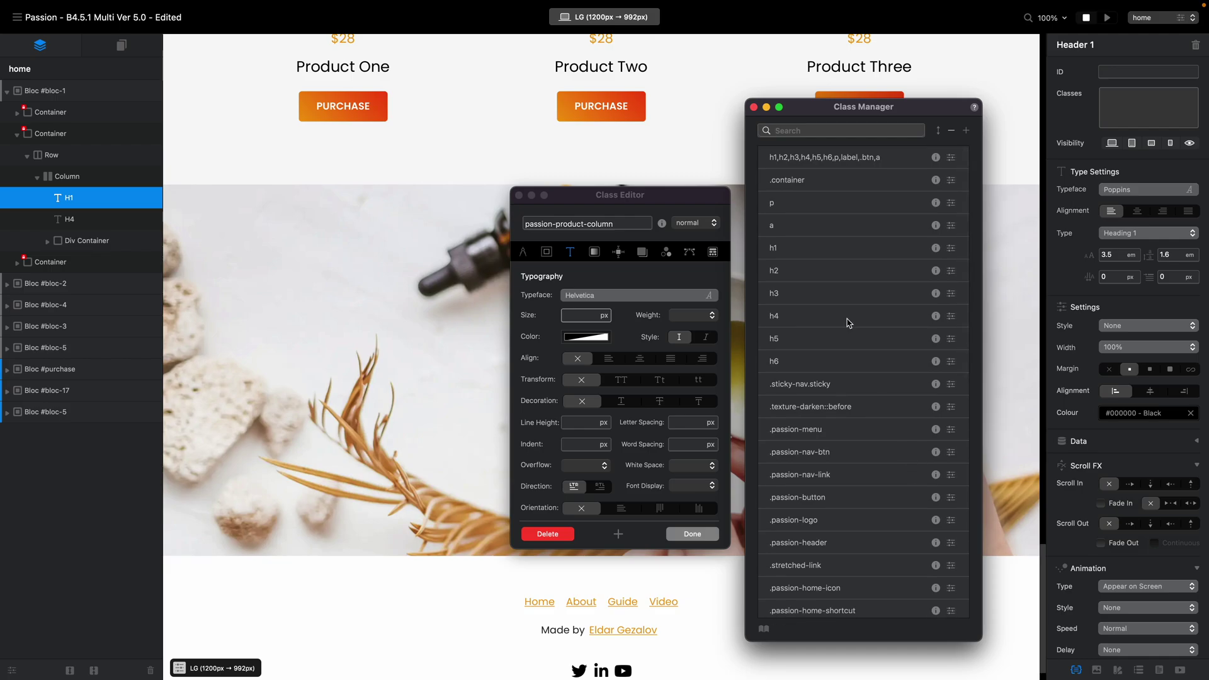
click(692, 533)
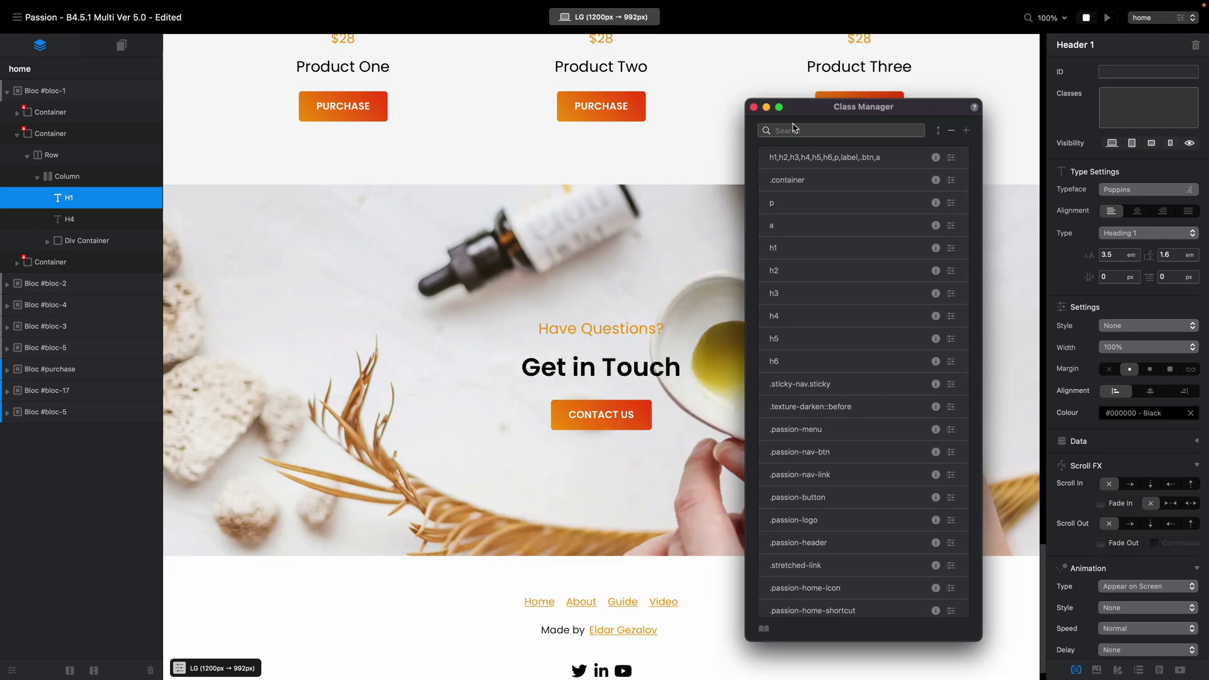
Close the Class Manager, preview the site and go to the contact page via CONTACT US
click(753, 107)
scroll(789, 143, up, 20)
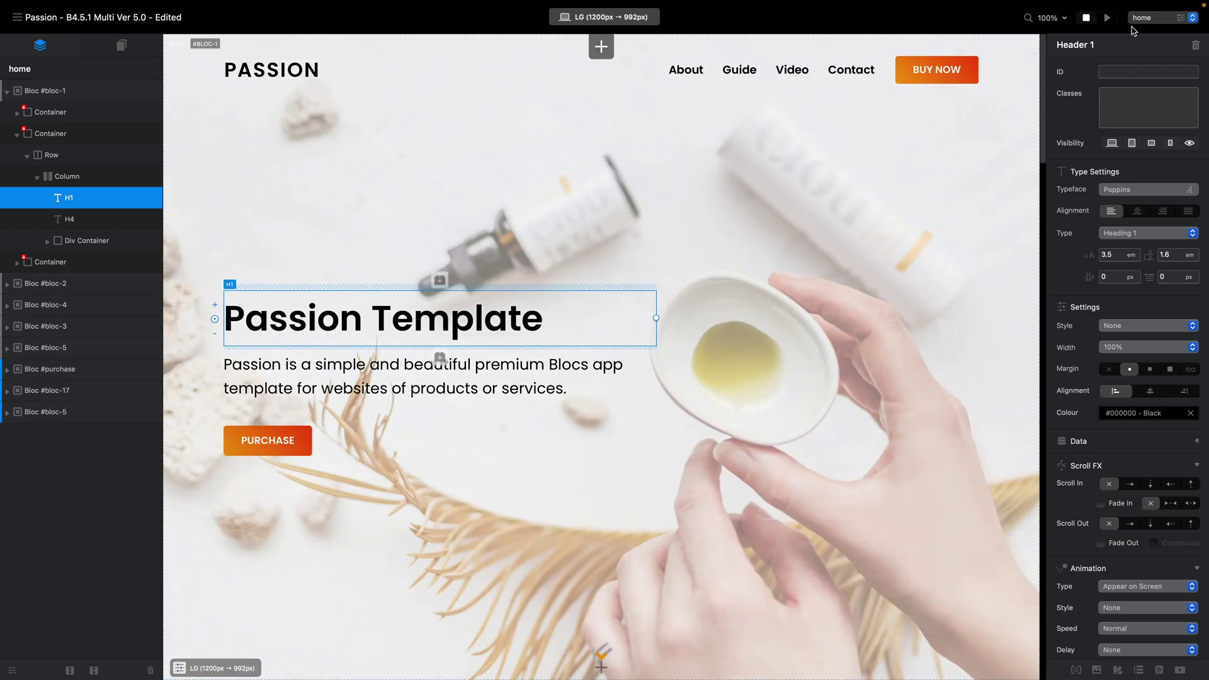
click(1107, 18)
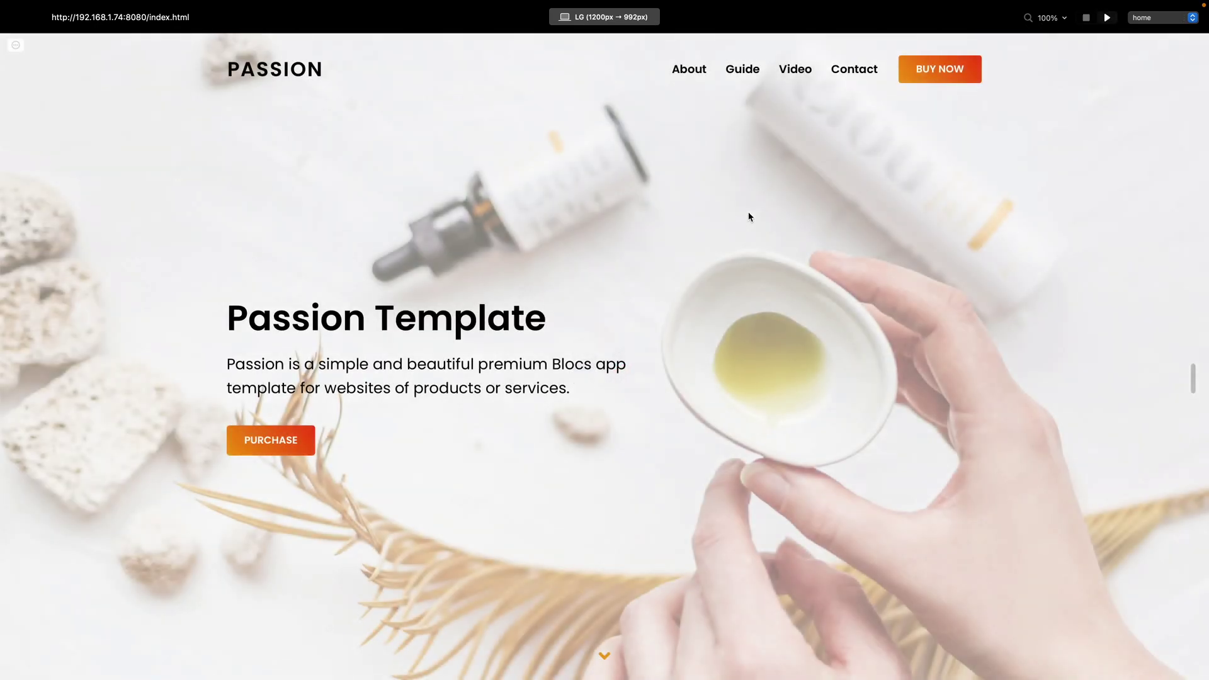
scroll(749, 216, down, 10)
scroll(564, 335, down, 15)
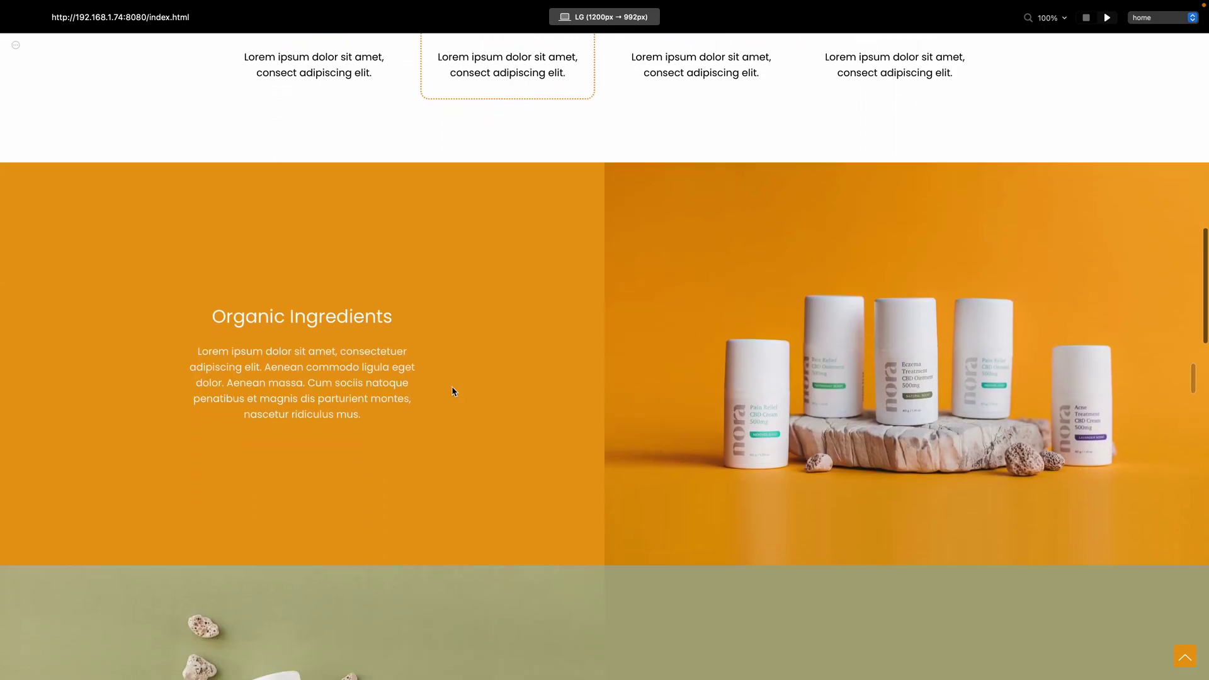
scroll(452, 390, down, 15)
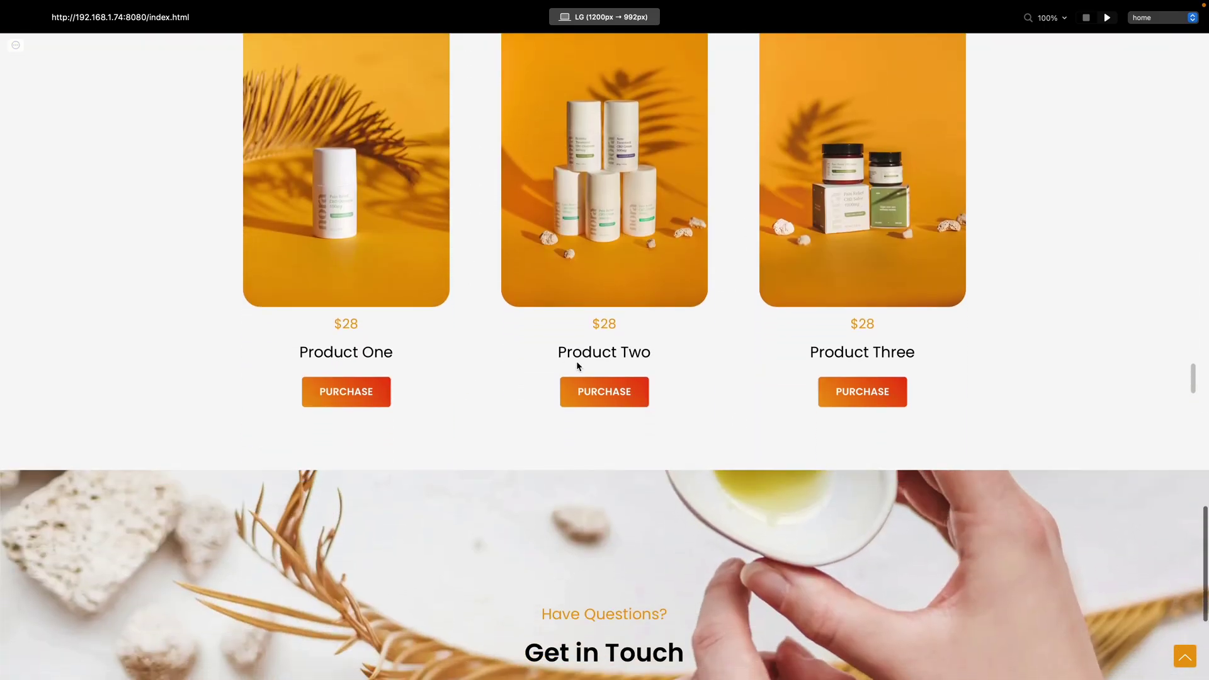
scroll(606, 210, down, 5)
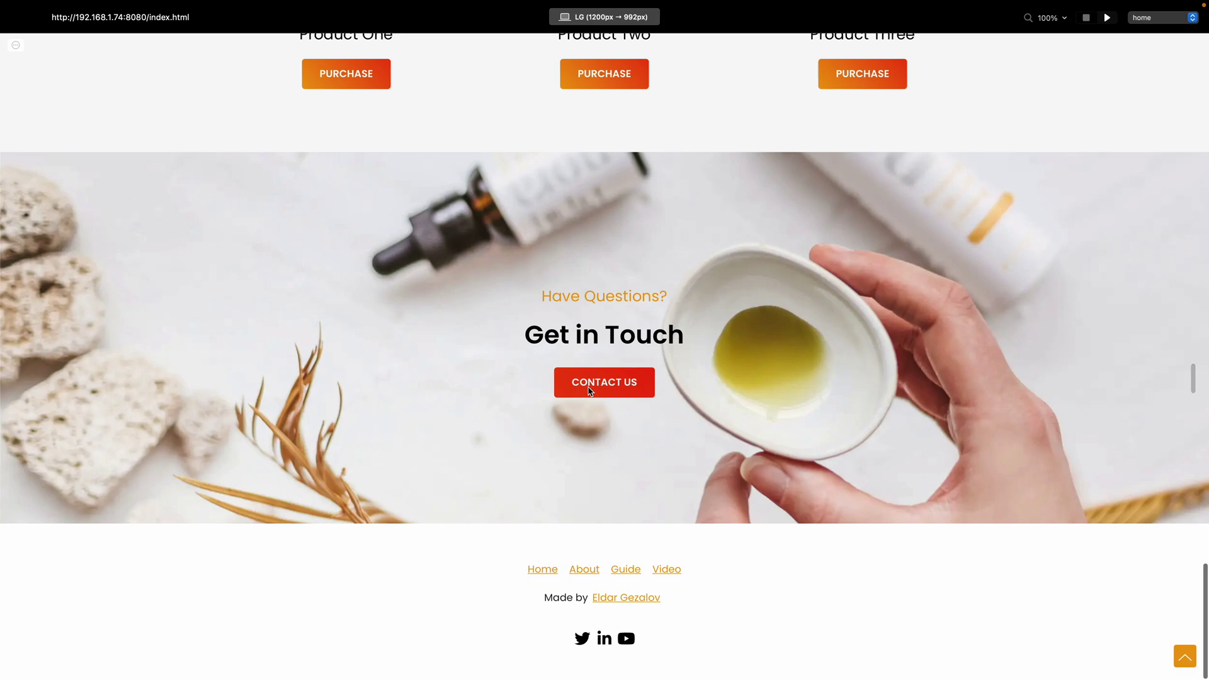
click(588, 385)
Try the Your Name and Your Email fields of the contact form, then exit the preview
scroll(742, 397, down, 5)
click(518, 255)
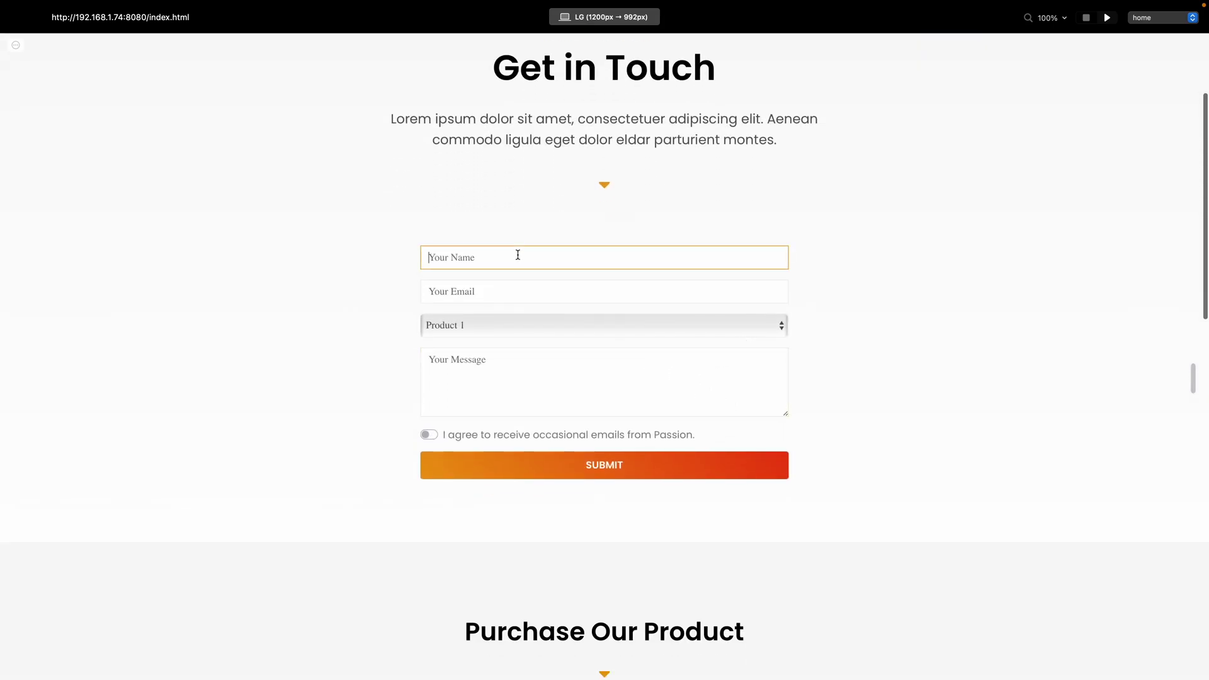
click(508, 287)
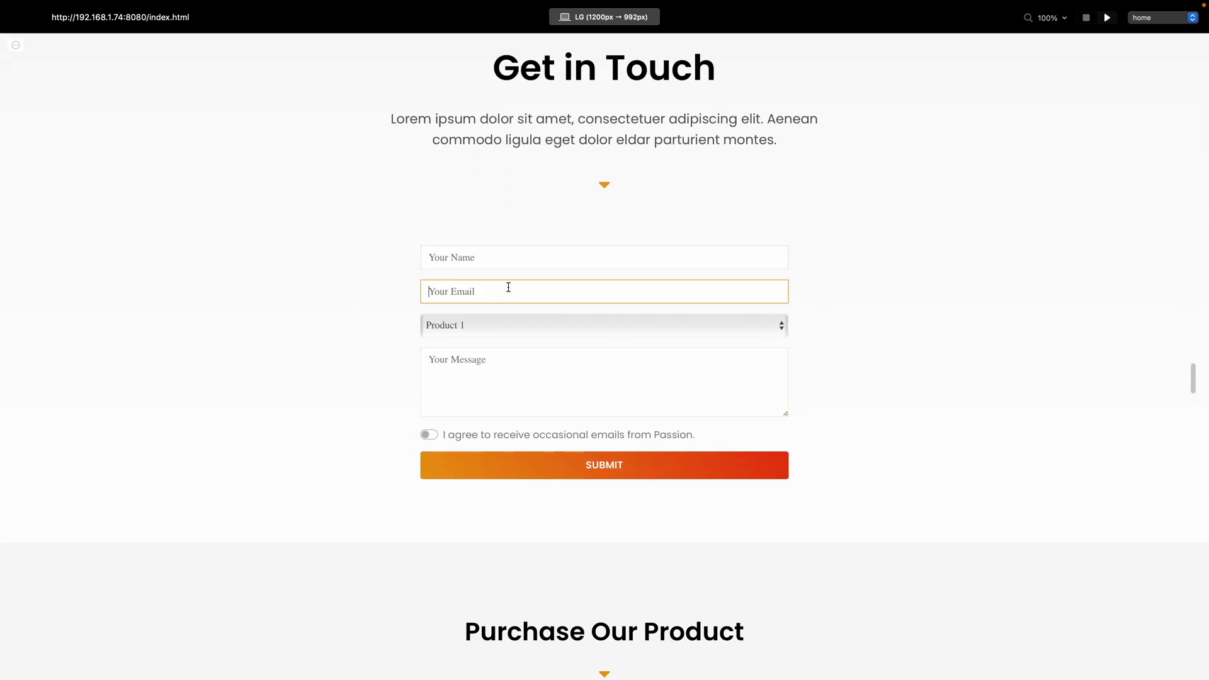
click(486, 256)
click(505, 284)
click(516, 262)
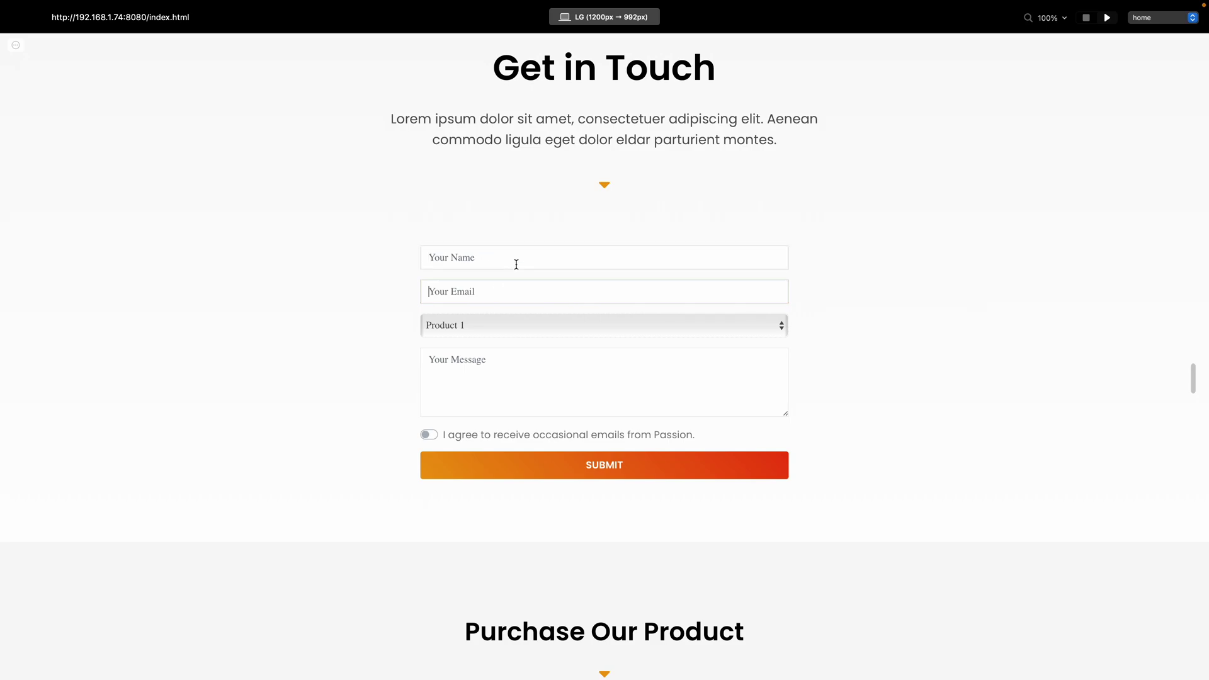
click(1086, 18)
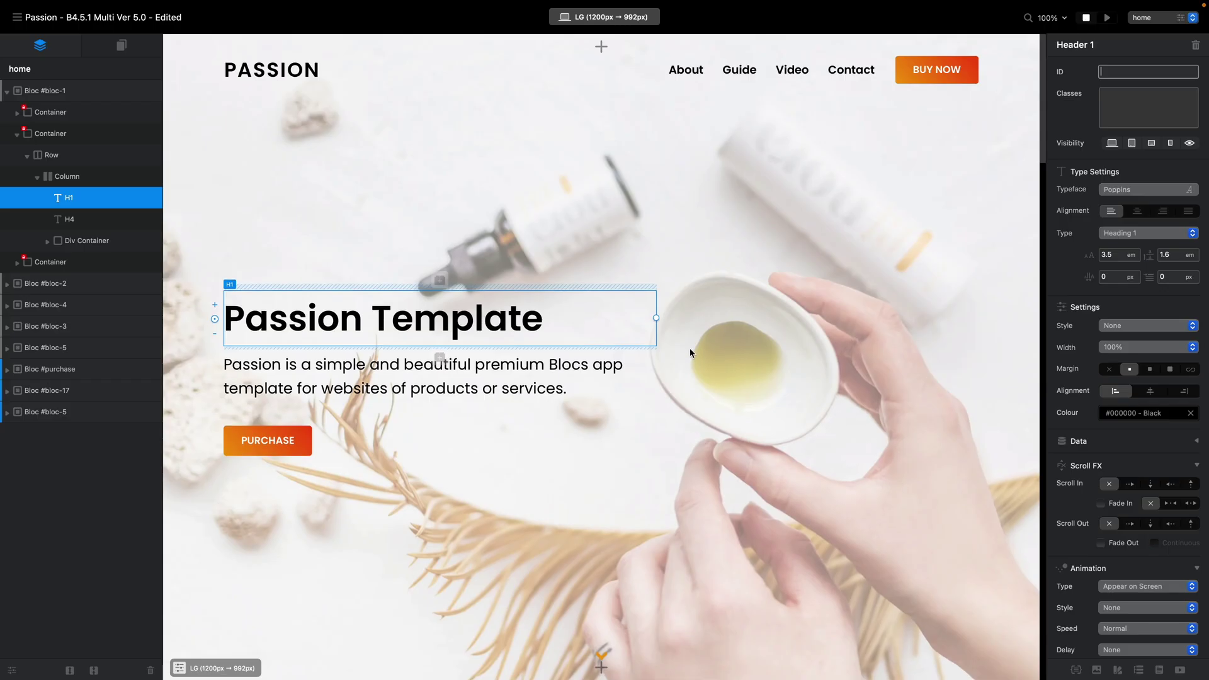
Switch to the contact page and select the Your Name input field
click(1162, 19)
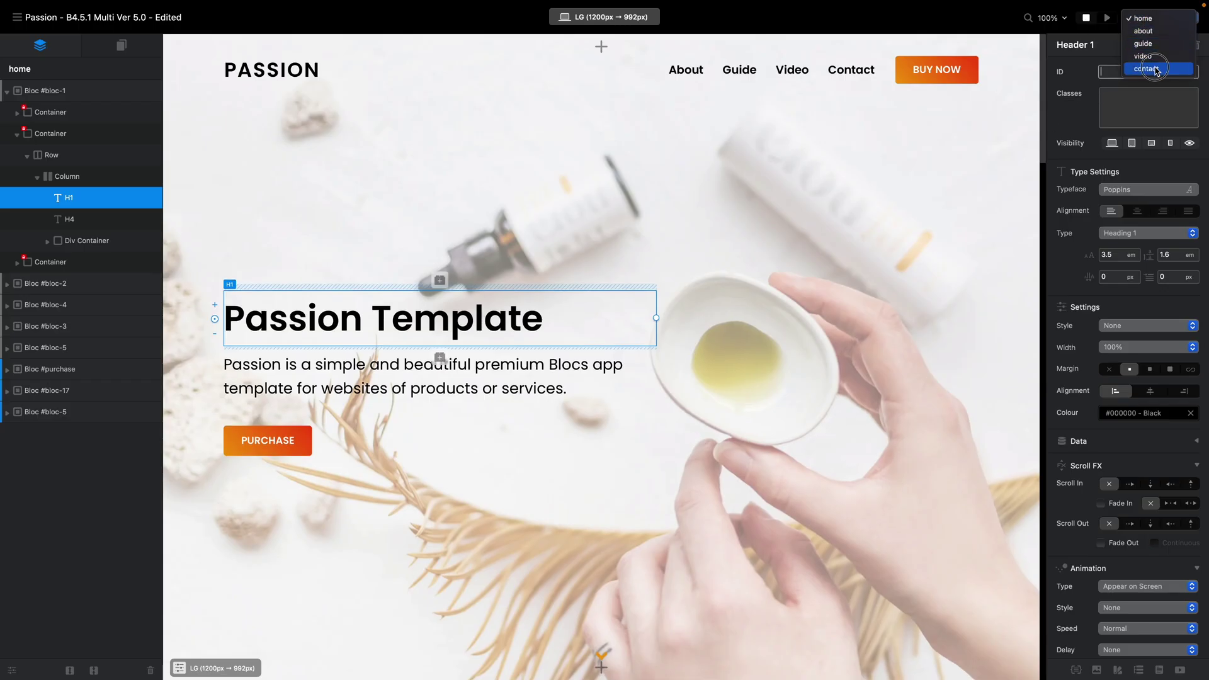
click(1156, 67)
scroll(505, 427, down, 4)
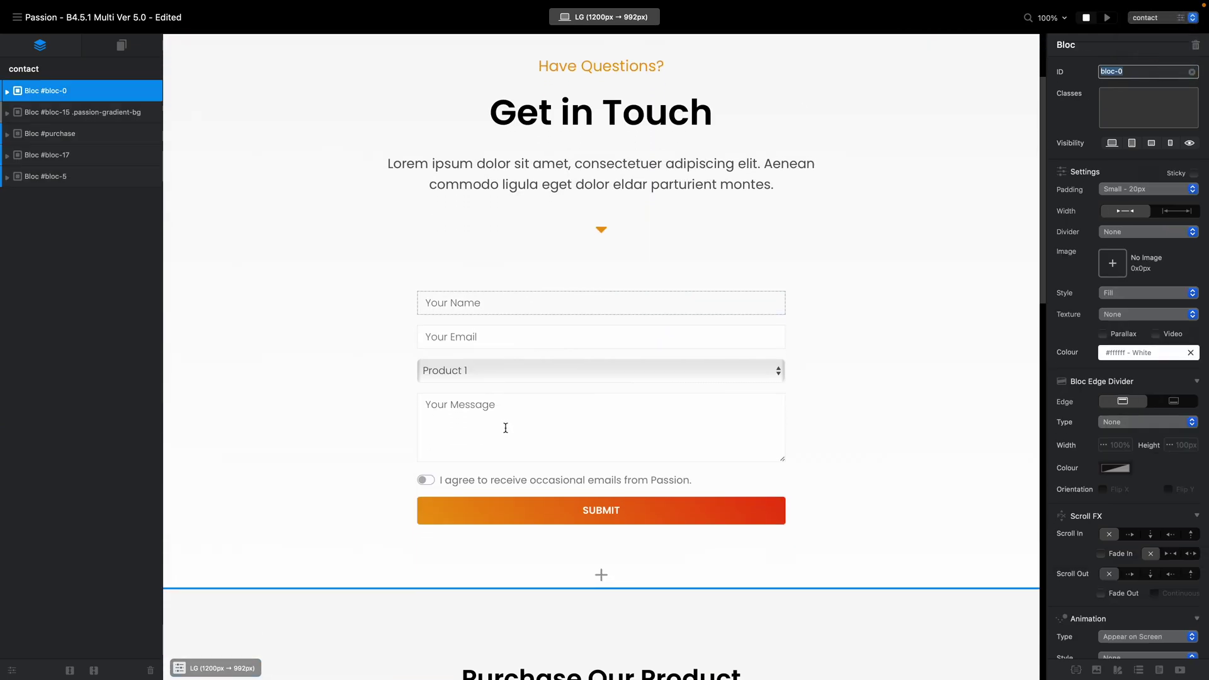
click(559, 292)
click(578, 296)
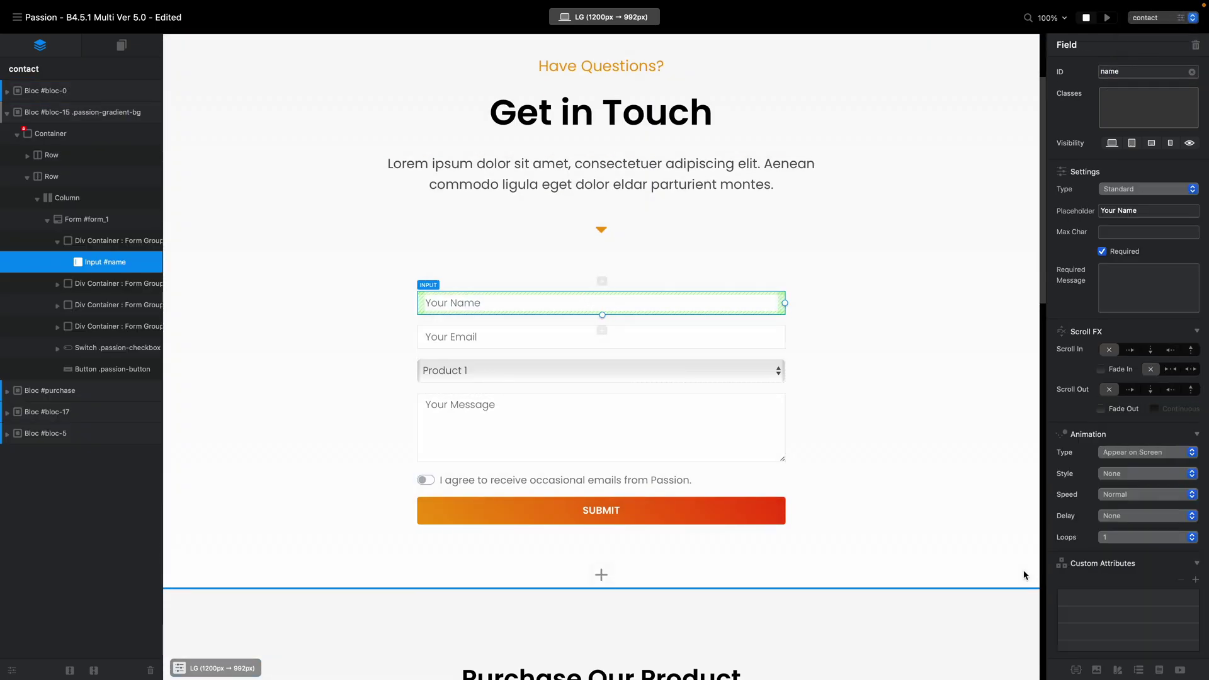
Filter classes by 'f' and set .form-control to Poppins Light with no weight
click(1078, 671)
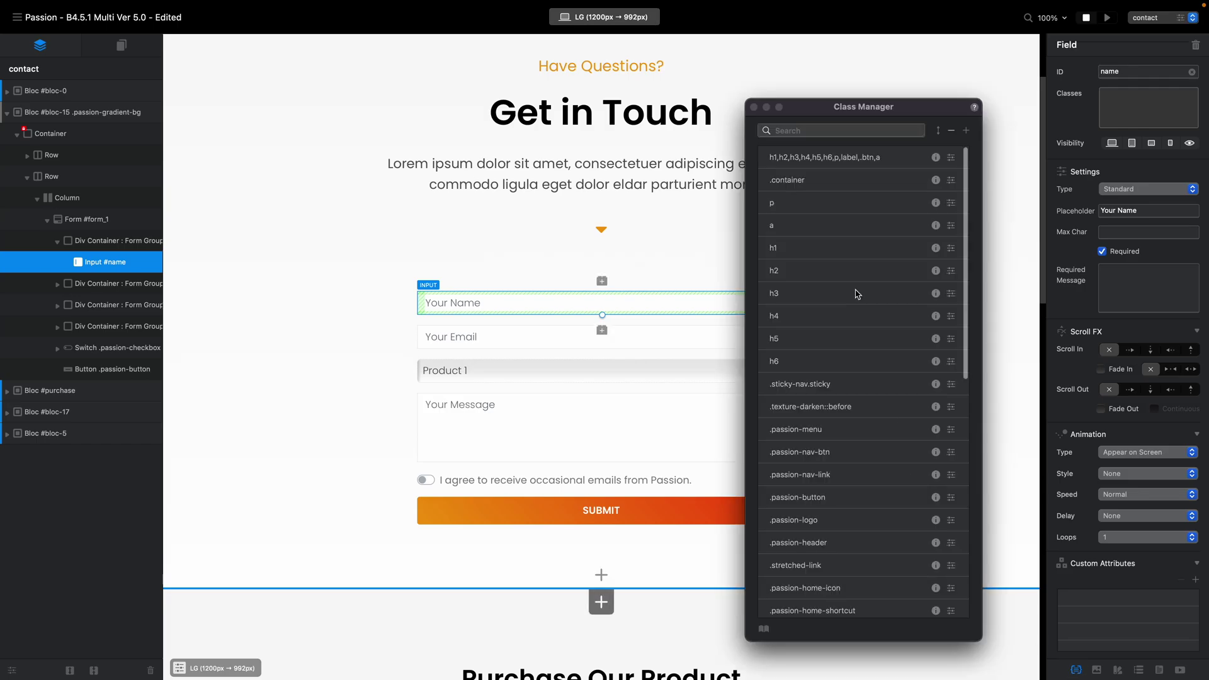
click(850, 130)
text(f)
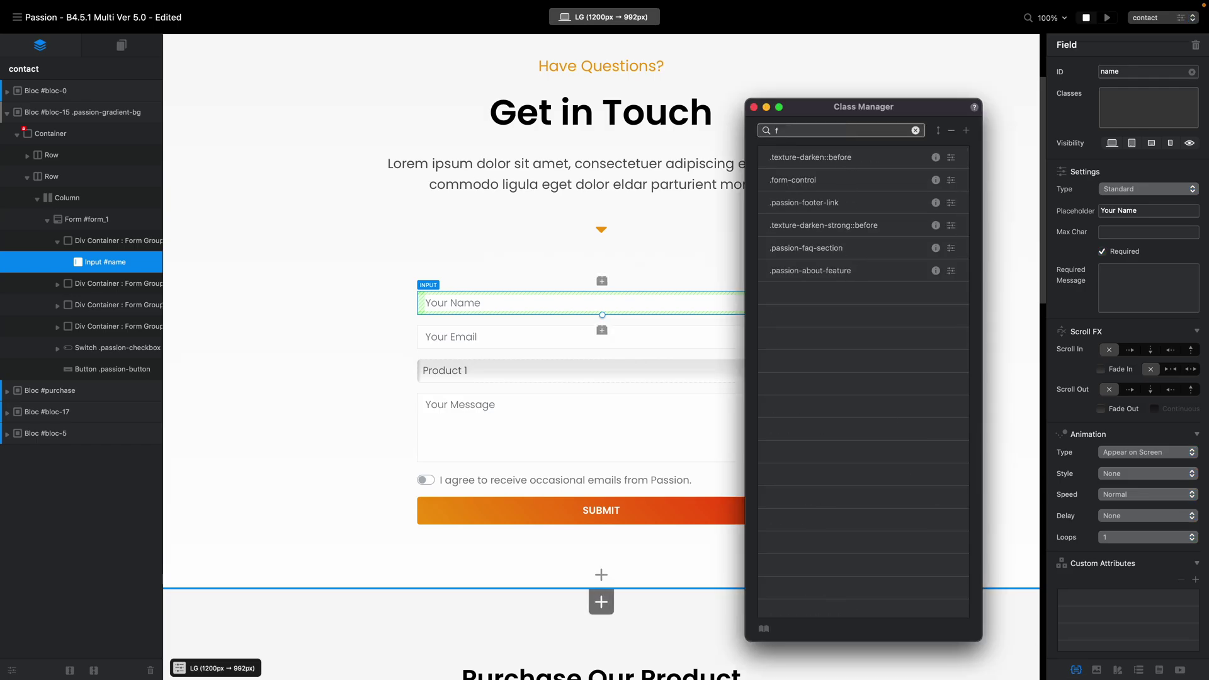
click(951, 180)
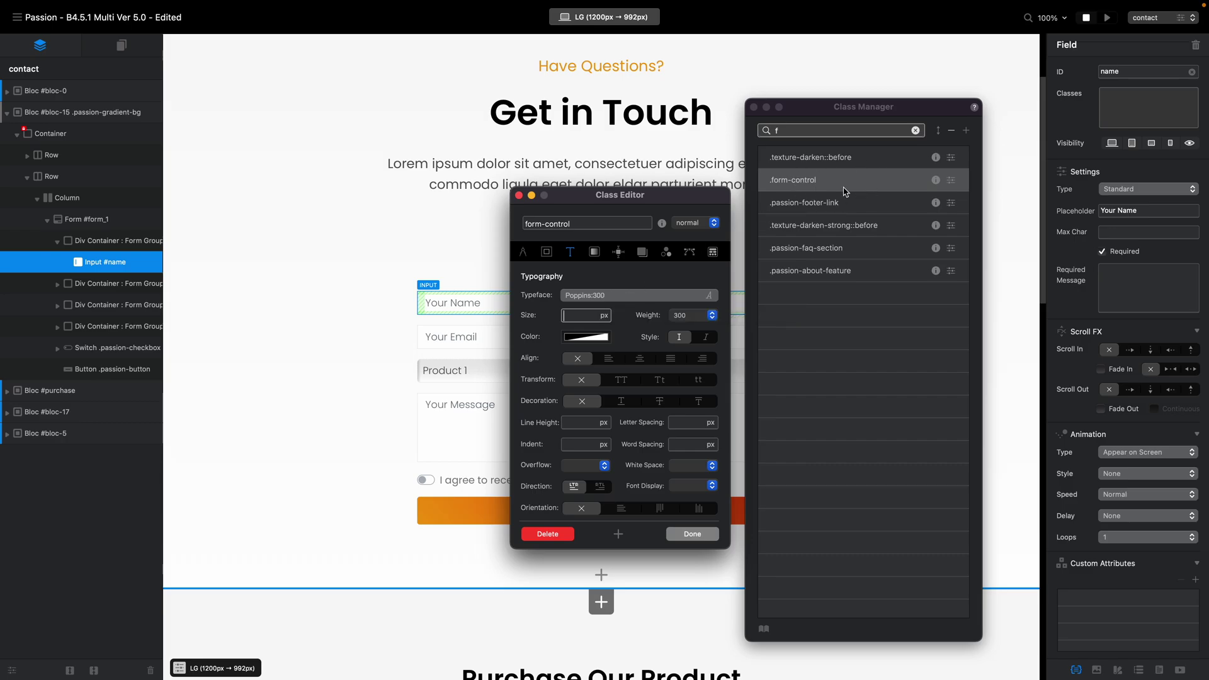
click(605, 294)
scroll(621, 390, down, 2)
click(627, 409)
click(692, 318)
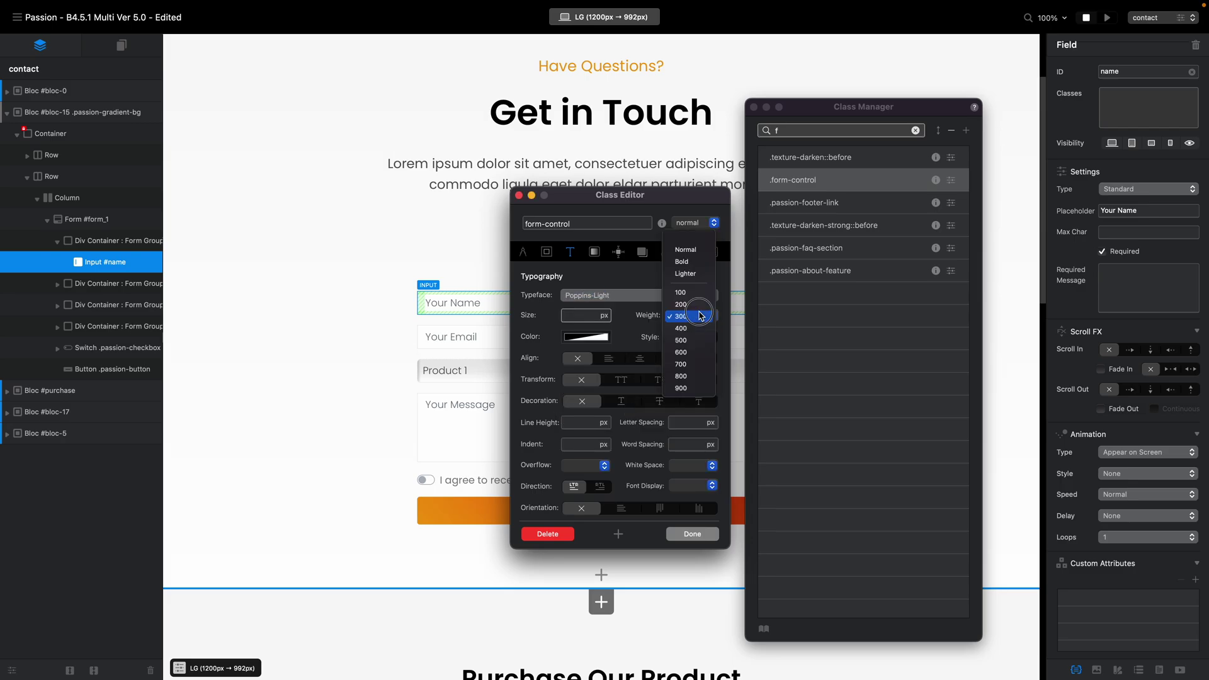
click(697, 242)
click(691, 534)
Preview the contact page, then clear the class search and close the Class Manager
click(1083, 17)
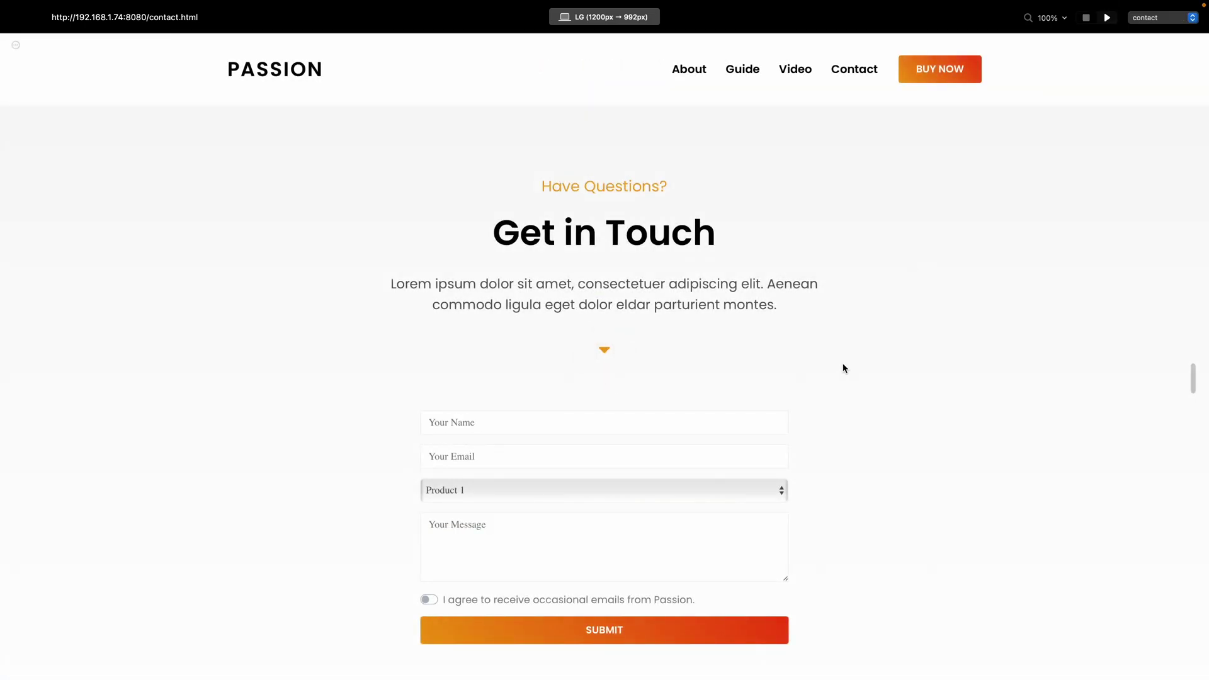
click(1087, 19)
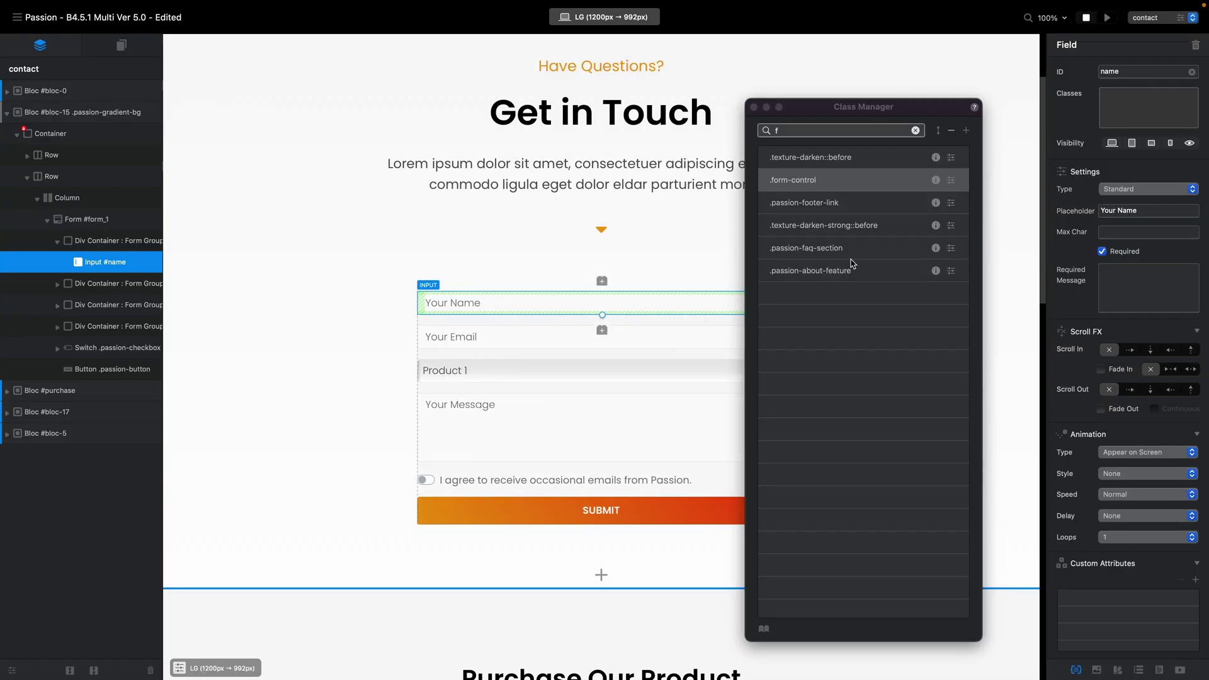
click(916, 131)
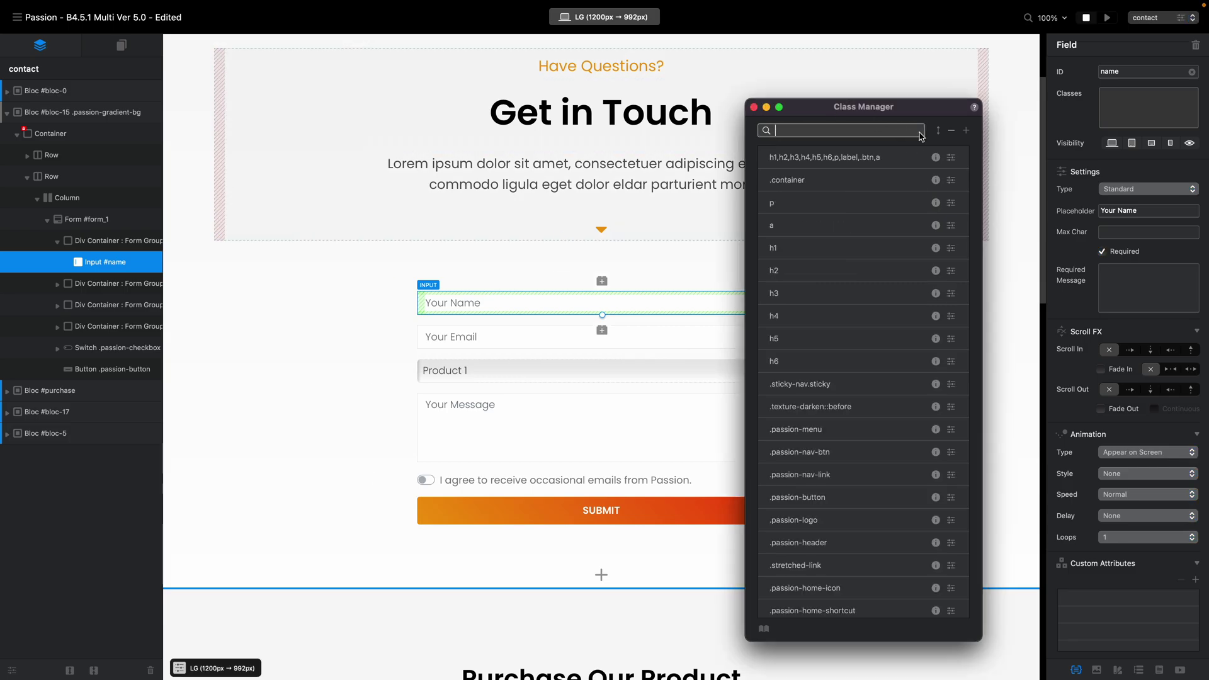
click(754, 108)
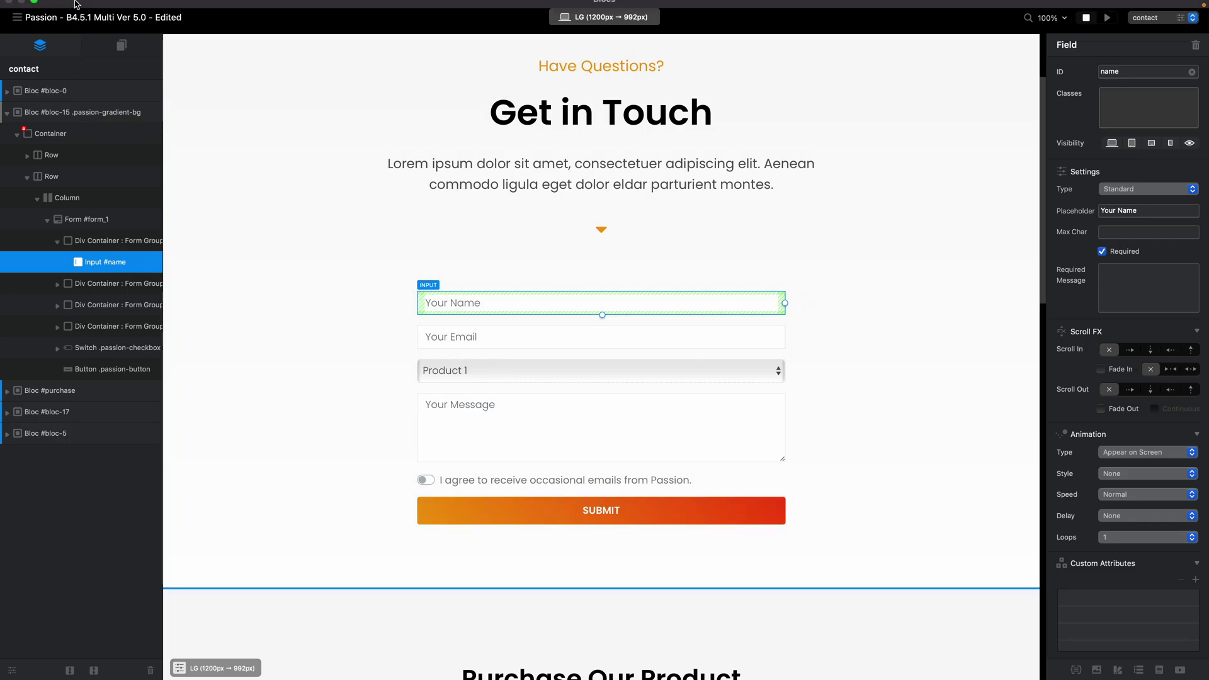
Export the whole Passion project via File > Export and save it to disk
click(75, 7)
mouse_move(118, 165)
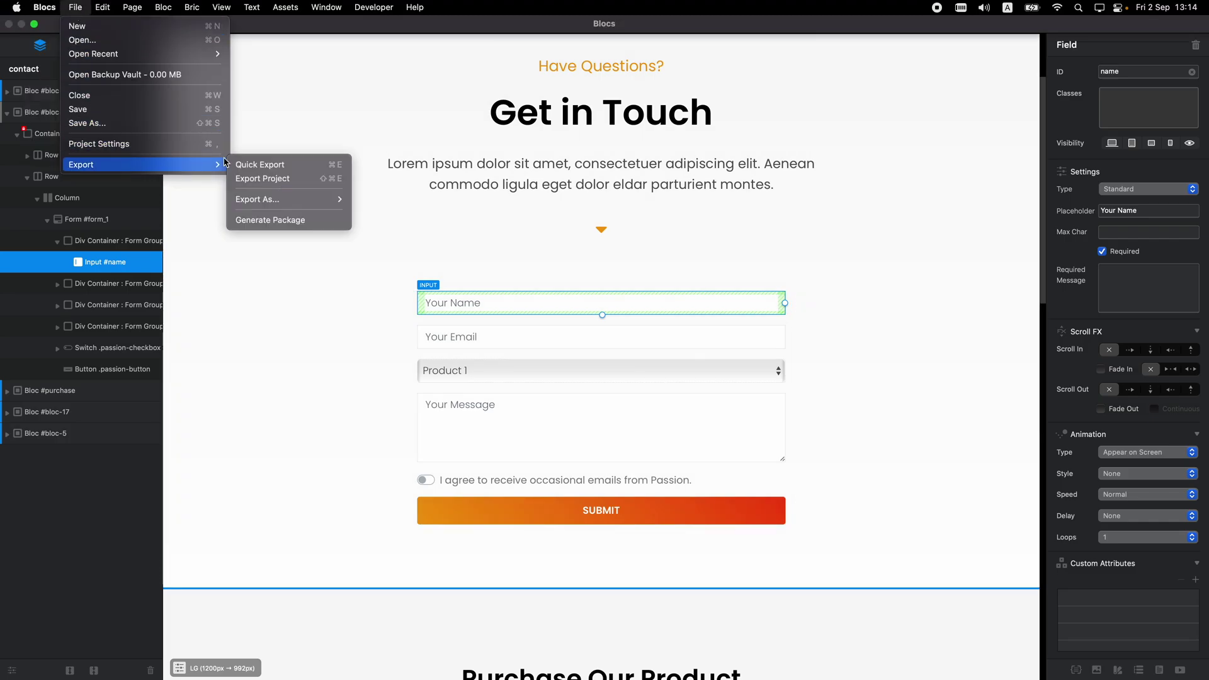
click(320, 178)
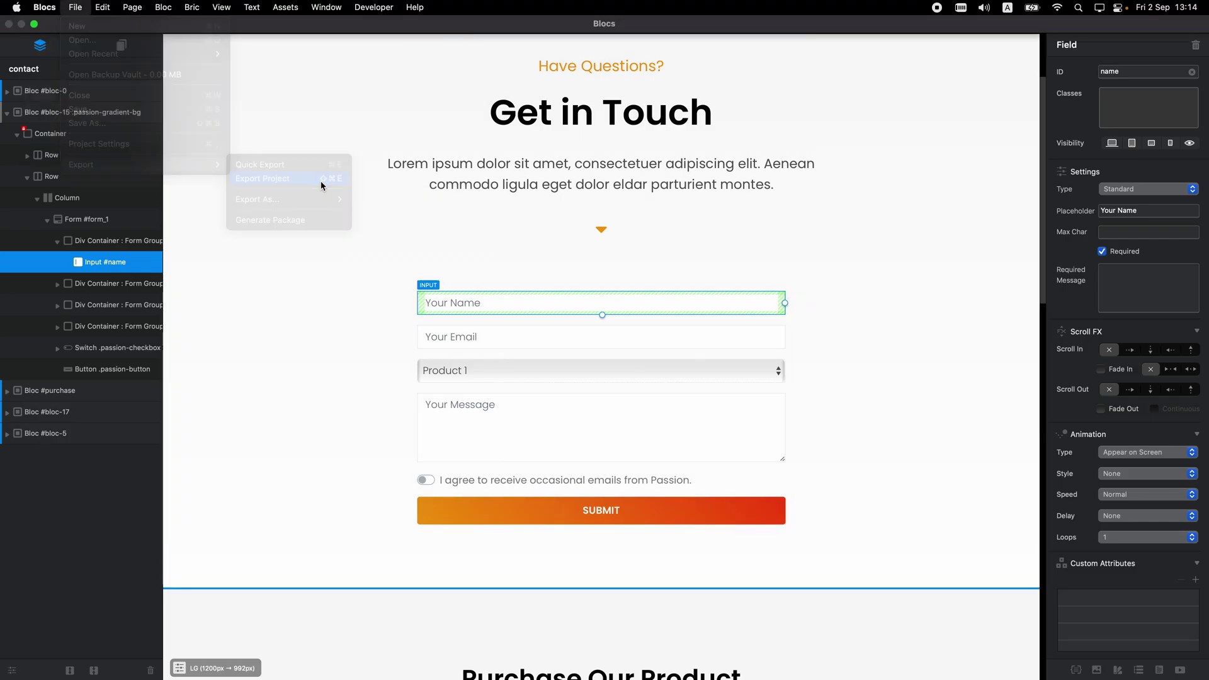
click(704, 433)
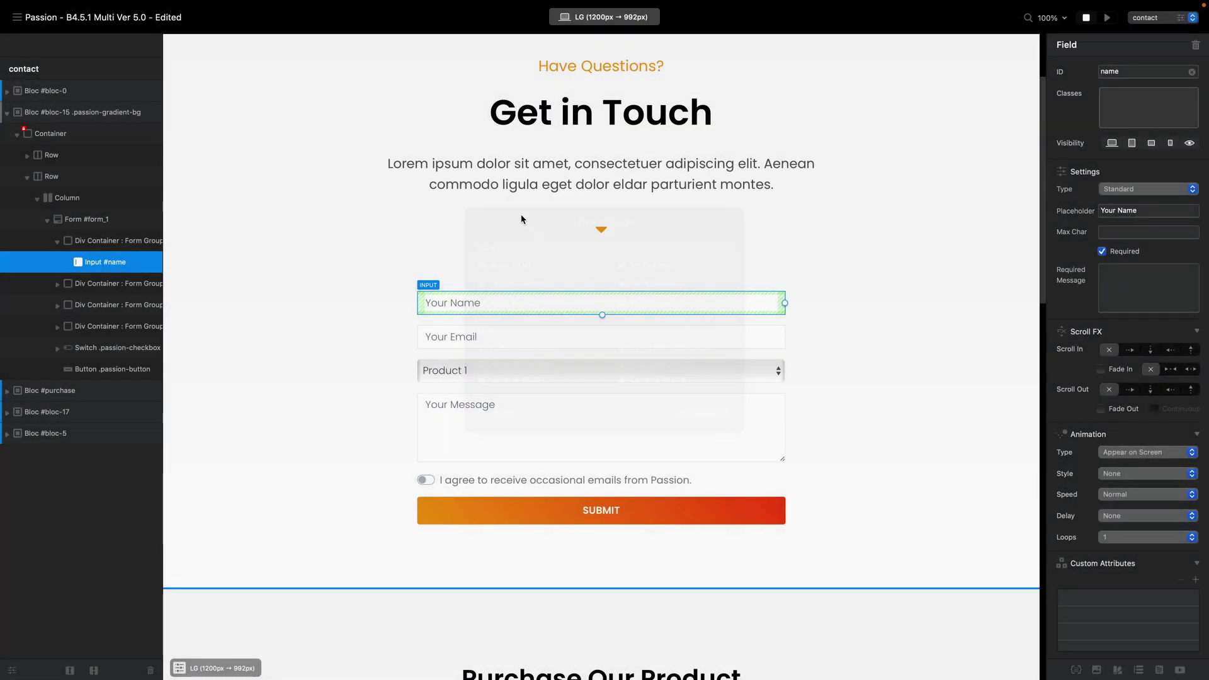
click(813, 359)
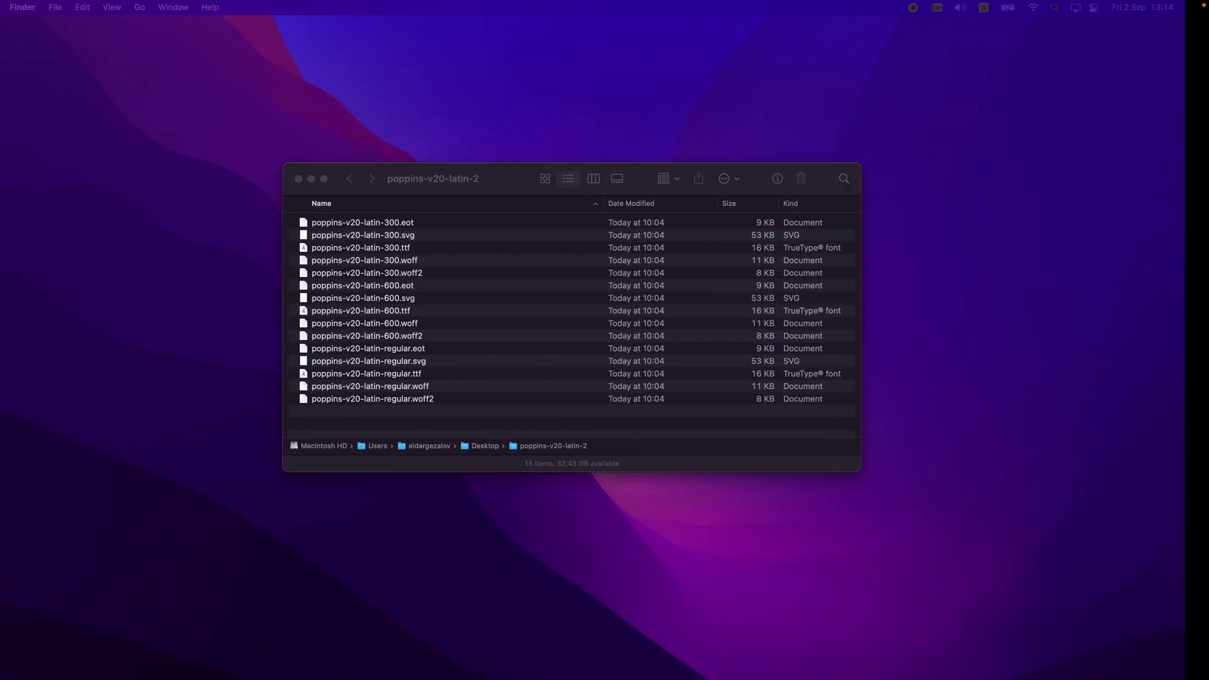
Bring the exported Passion folder forward in Finder and expand its fonts folder
click(429, 119)
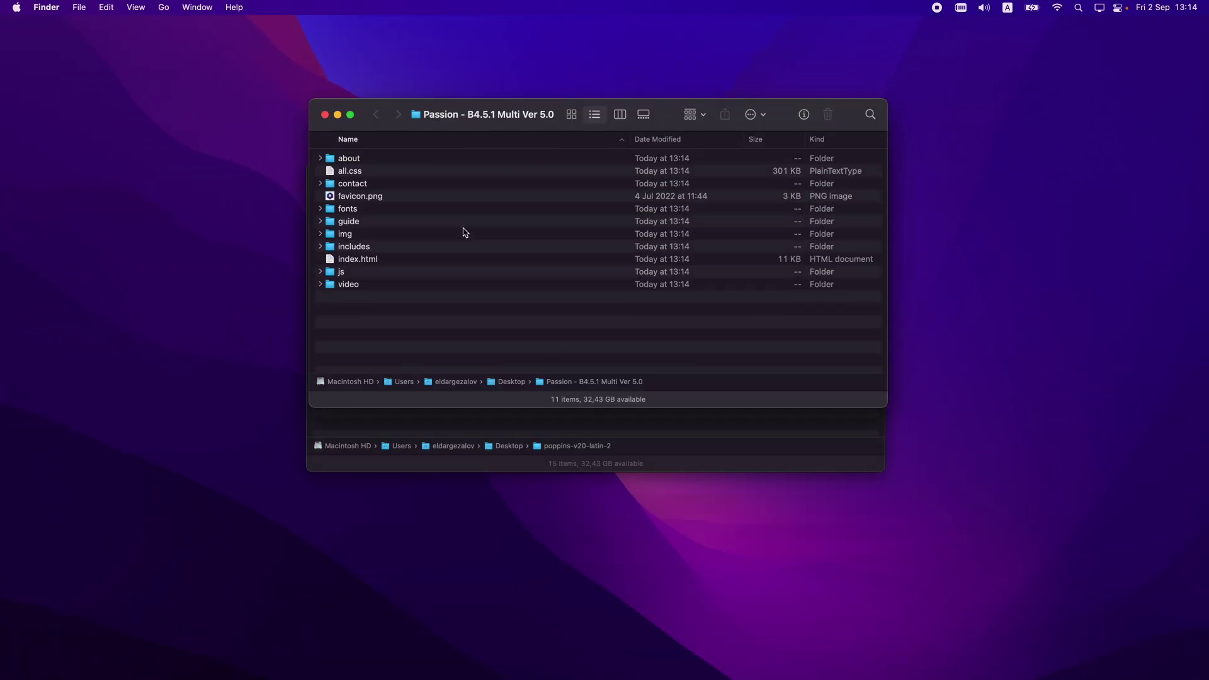
click(320, 211)
scroll(485, 286, down, 4)
scroll(486, 286, up, 3)
click(418, 191)
scroll(445, 283, down, 3)
scroll(403, 293, down, 2)
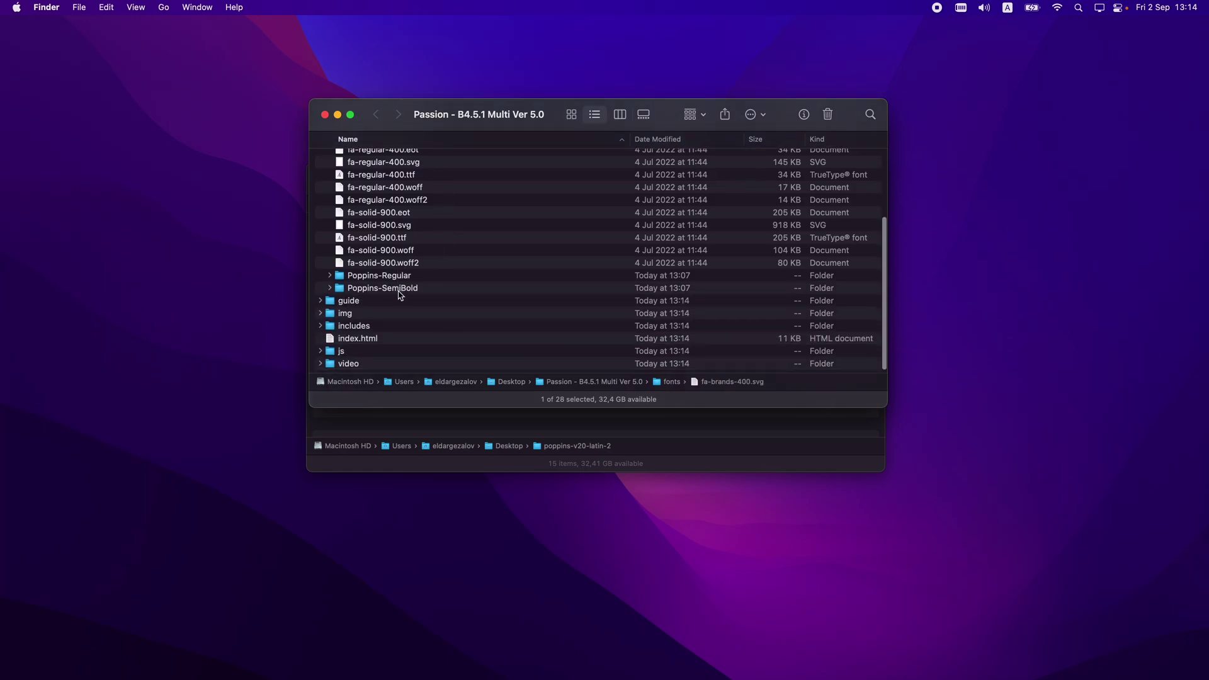
Expand Poppins-Regular and Poppins-SemiBold and check their poppins-v20-latin font files
click(329, 276)
scroll(331, 287, down, 2)
click(330, 293)
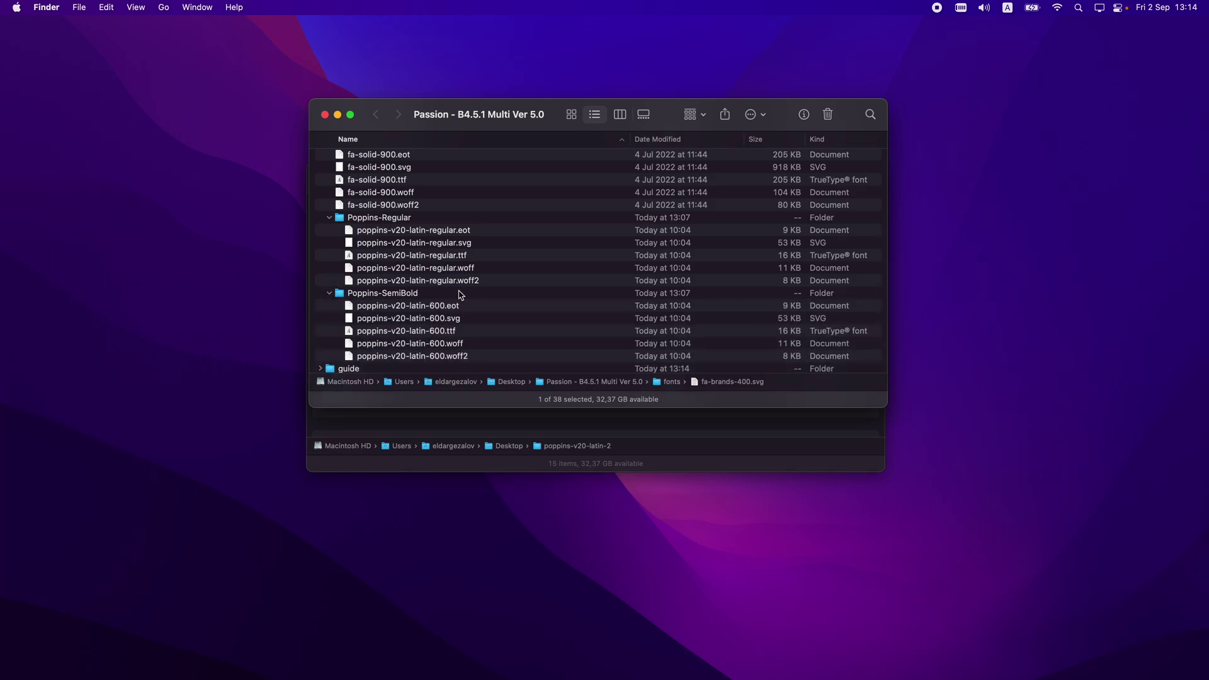
scroll(459, 296, down, 2)
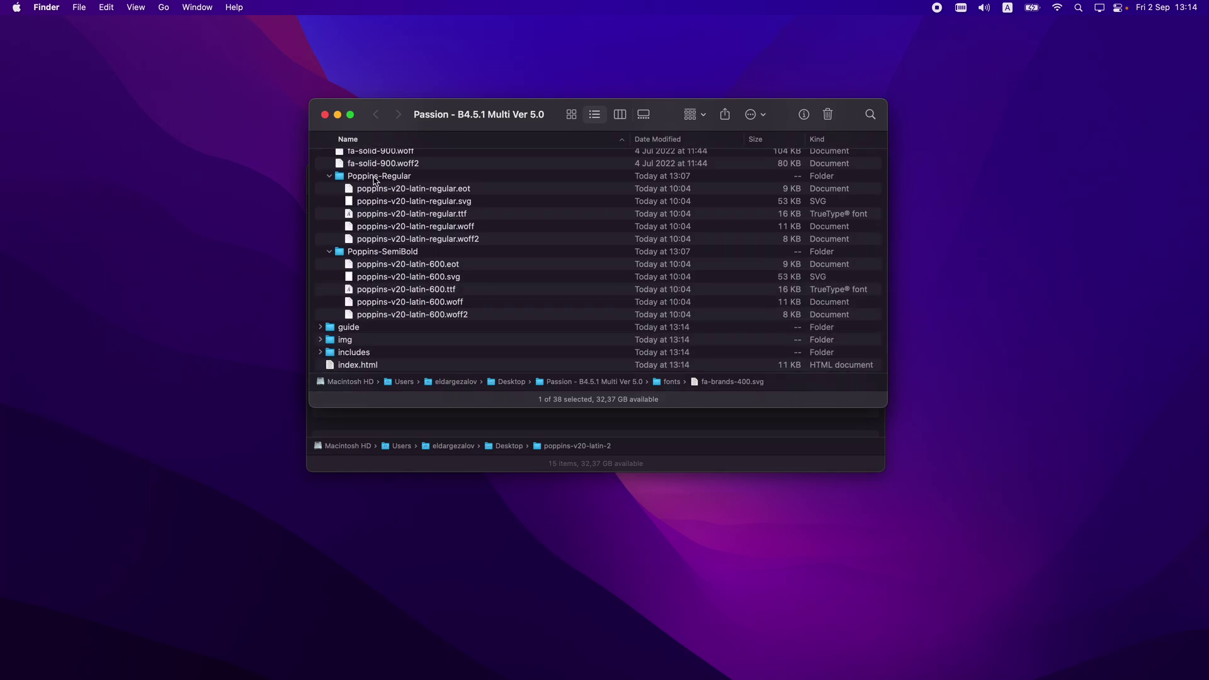
click(406, 188)
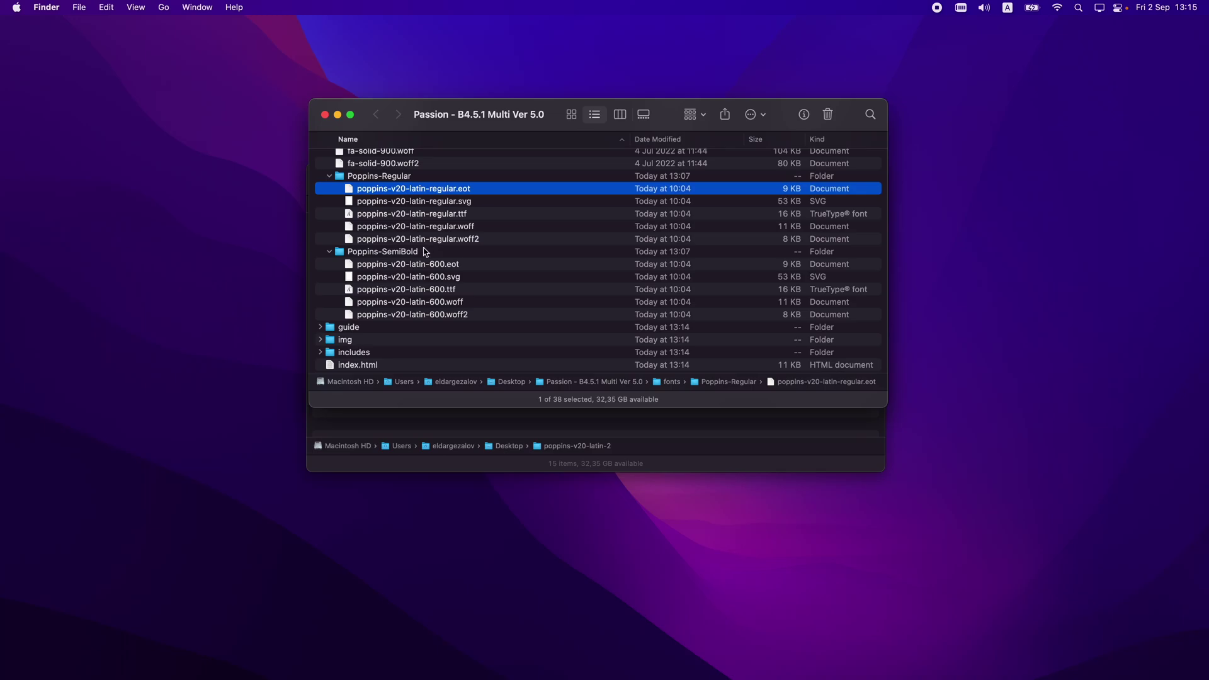
click(413, 268)
click(427, 256)
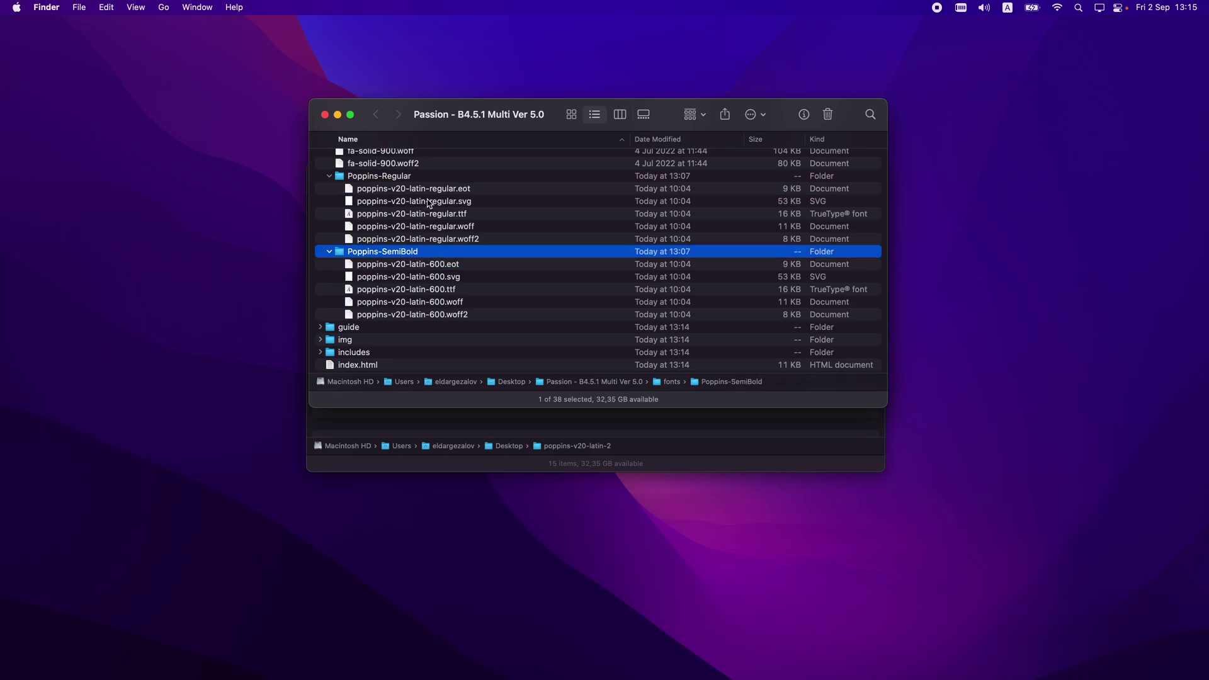
click(449, 176)
click(464, 238)
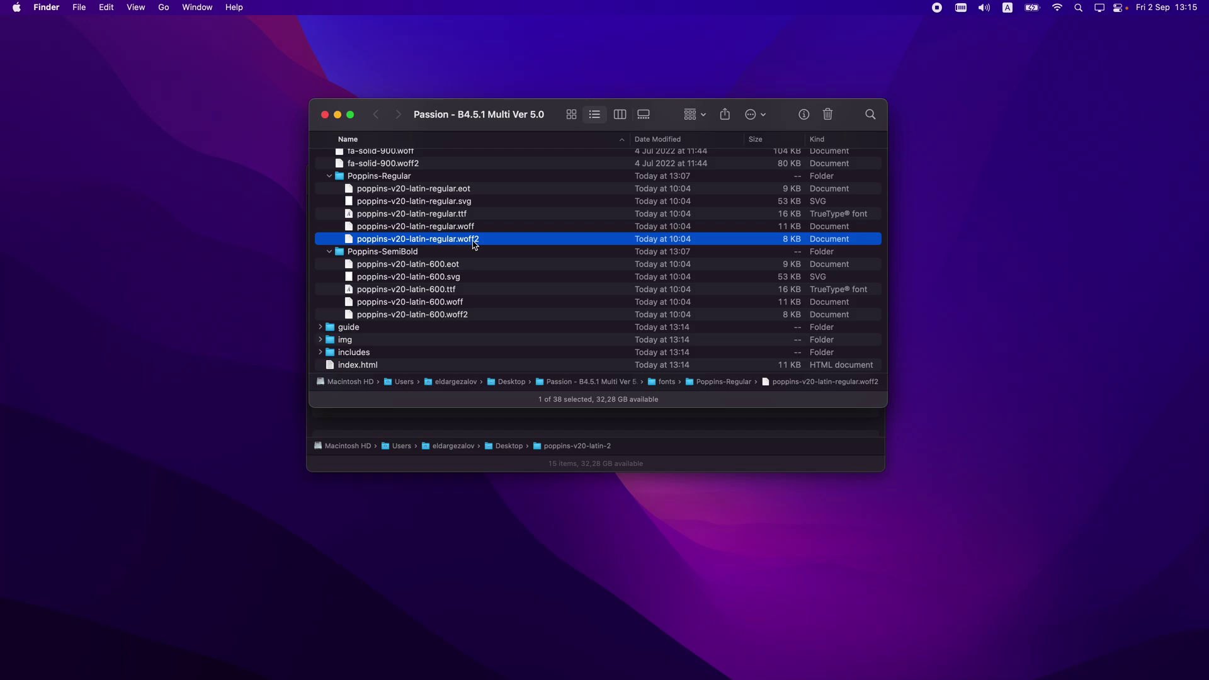
scroll(475, 245, down, 2)
scroll(475, 245, up, 10)
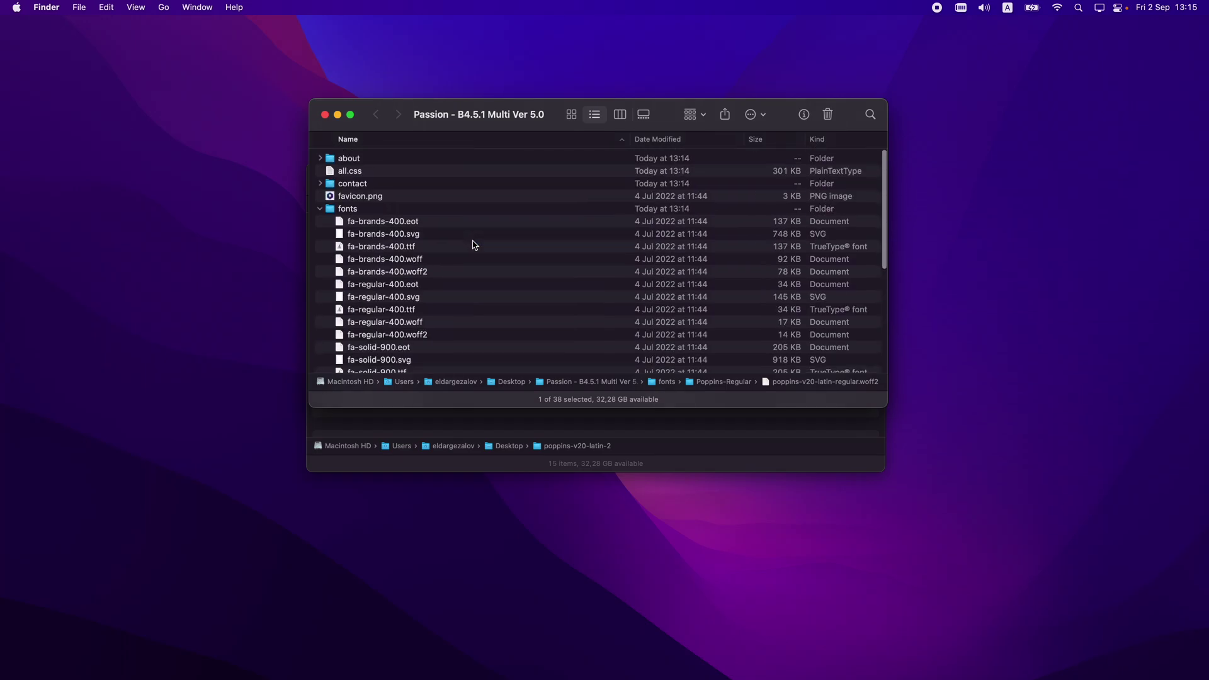